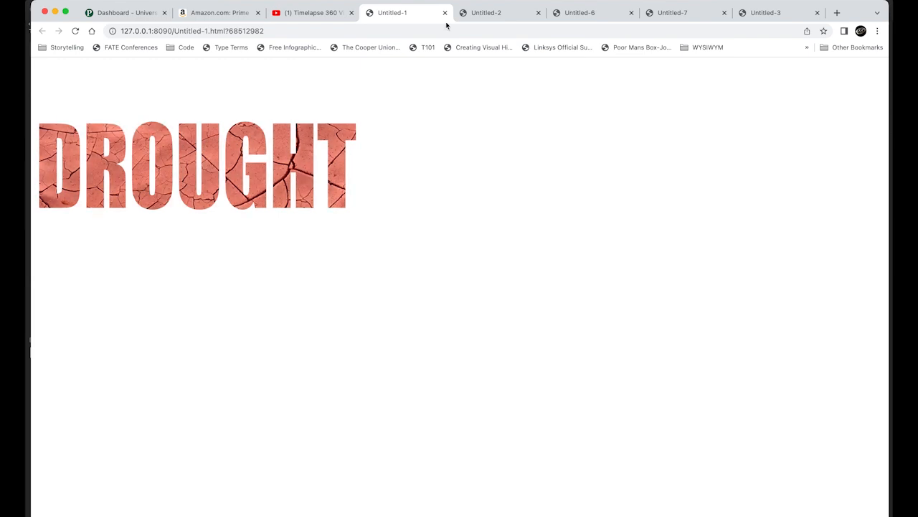
Review the finished text animations on the Untitled-2, Untitled-6, Untitled-7 and Untitled-3 pages
{"action": "left_click", "coordinate": [493, 12]}
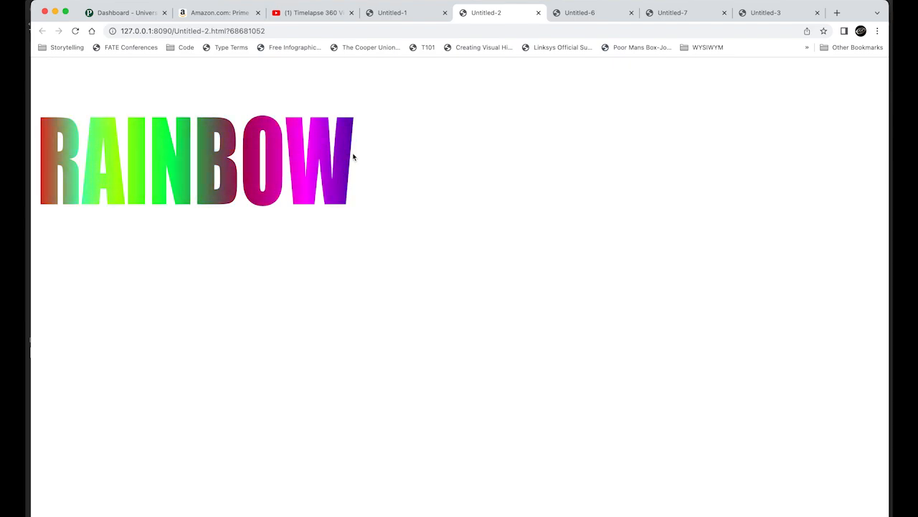
{"action": "left_click", "coordinate": [592, 13]}
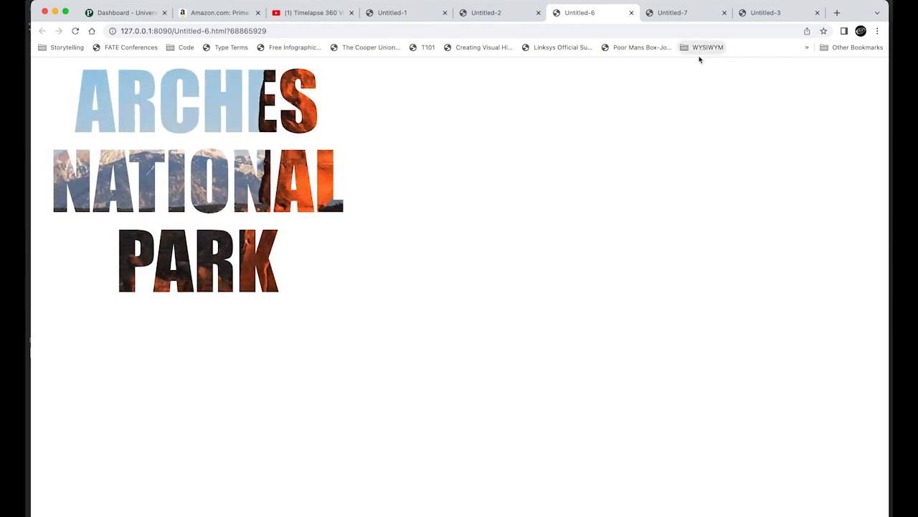
{"action": "left_click", "coordinate": [683, 12]}
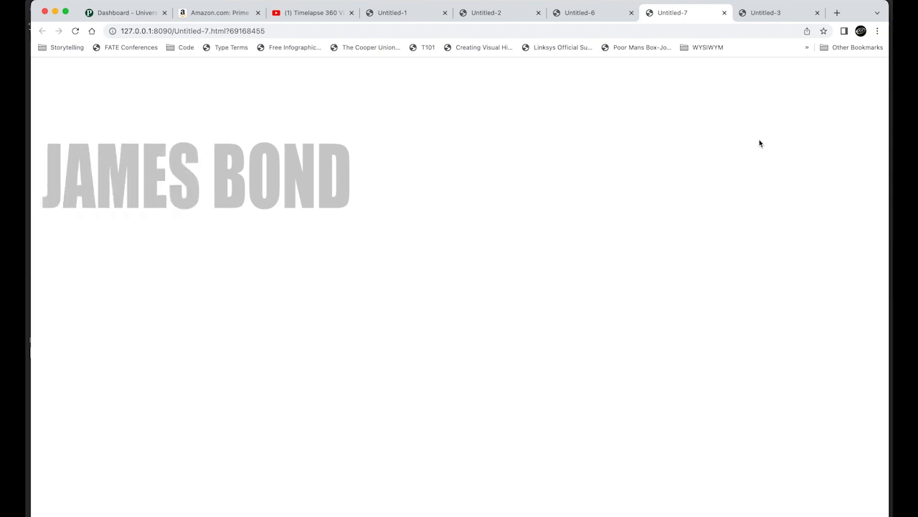
{"action": "left_click", "coordinate": [766, 14]}
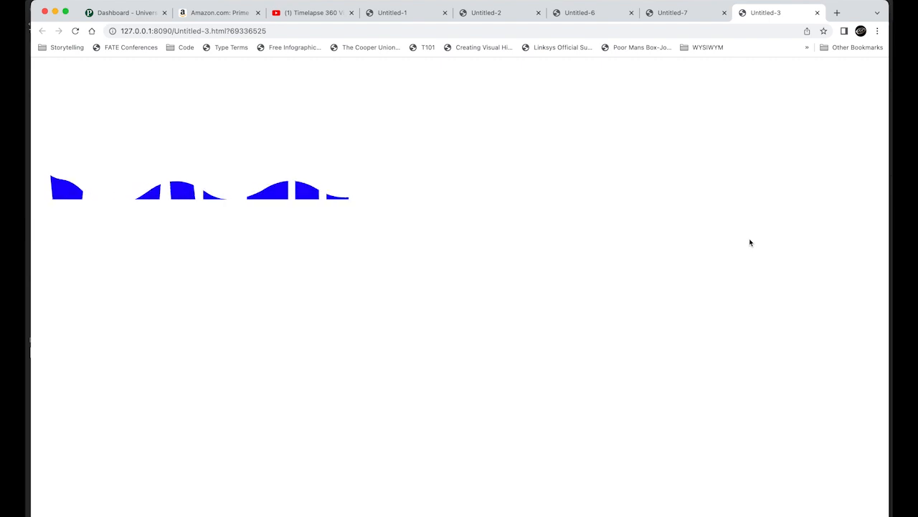
Switch to Adobe Animate and play the DROUGHT animation in the Untitled-1 document
{"action": "mouse_move", "coordinate": [405, 514]}
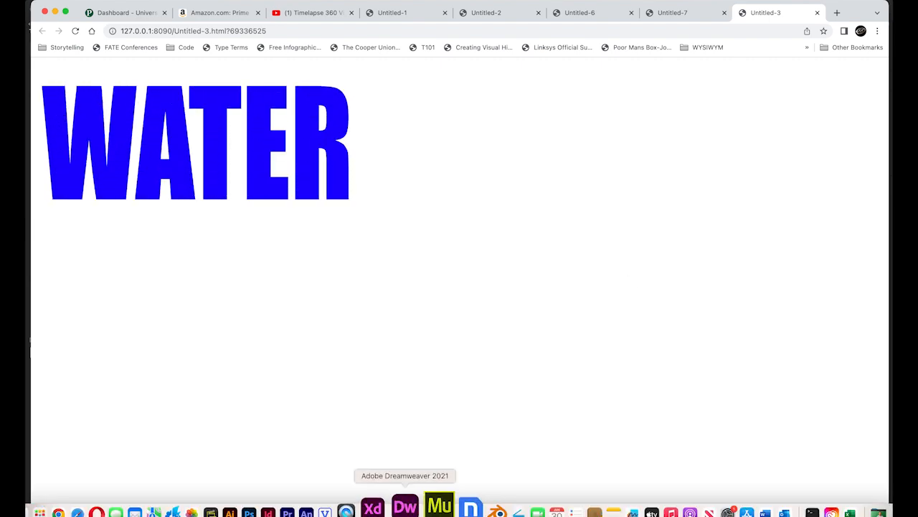
{"action": "left_click", "coordinate": [339, 508]}
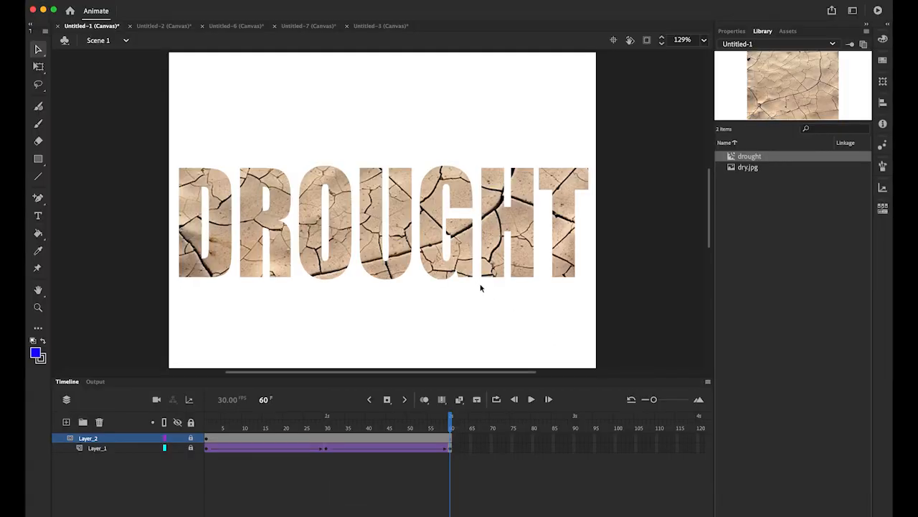
{"action": "left_click", "coordinate": [531, 399]}
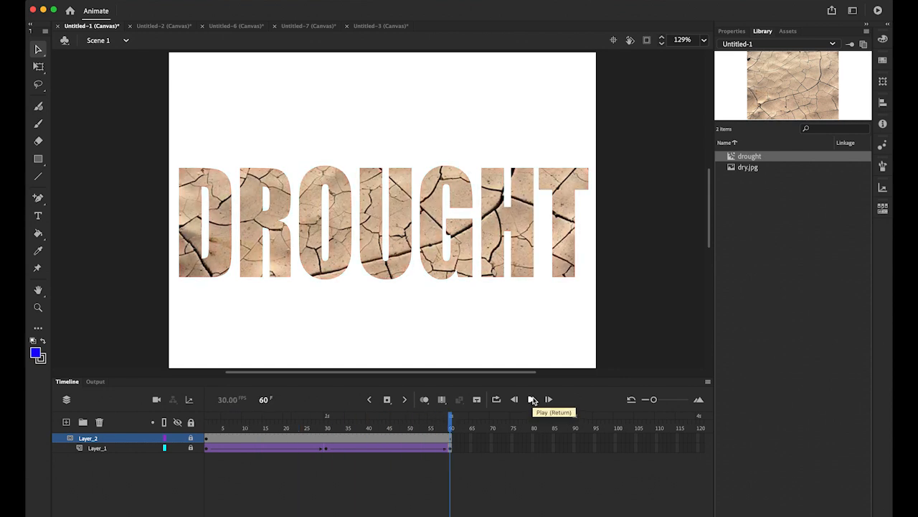
Create a new 640 x 480 HTML5 Canvas document with a frame rate of 30
{"action": "left_click", "coordinate": [98, 0]}
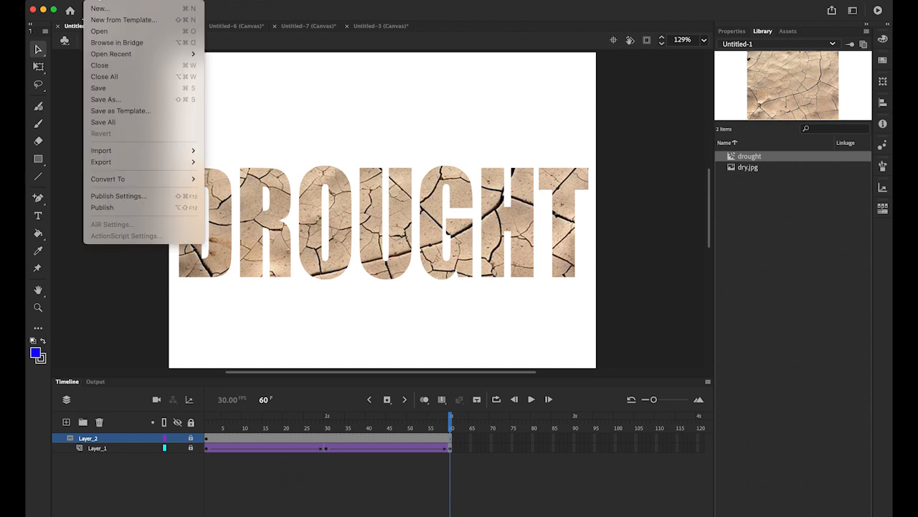
{"action": "left_click", "coordinate": [101, 9]}
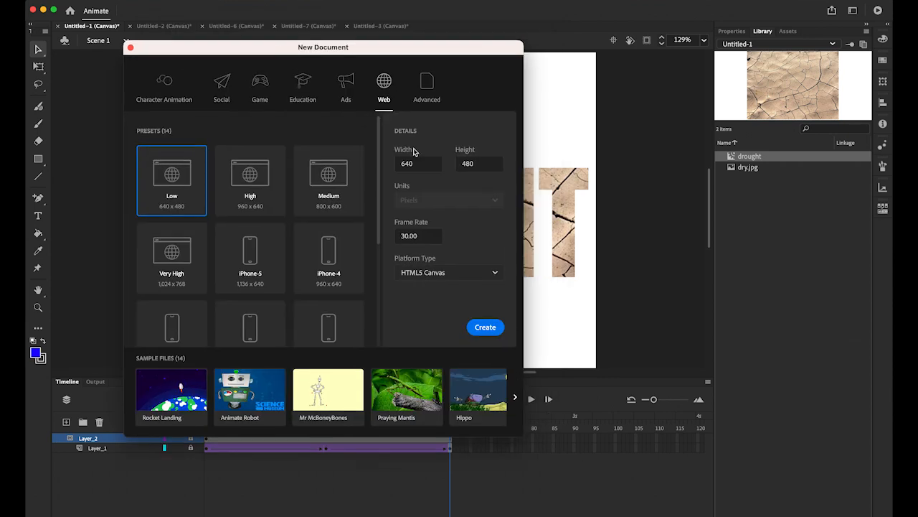
{"action": "left_click", "coordinate": [424, 164]}
{"action": "left_click", "coordinate": [483, 163]}
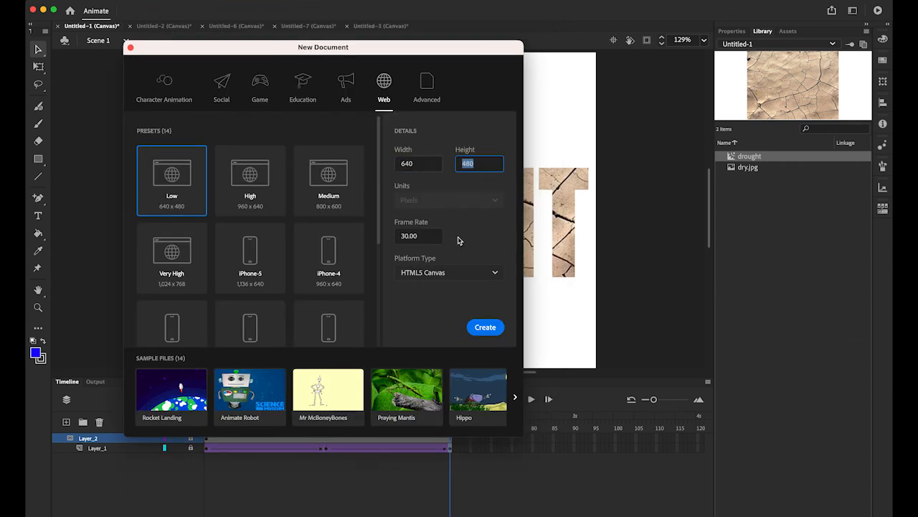
{"action": "left_click", "coordinate": [421, 235]}
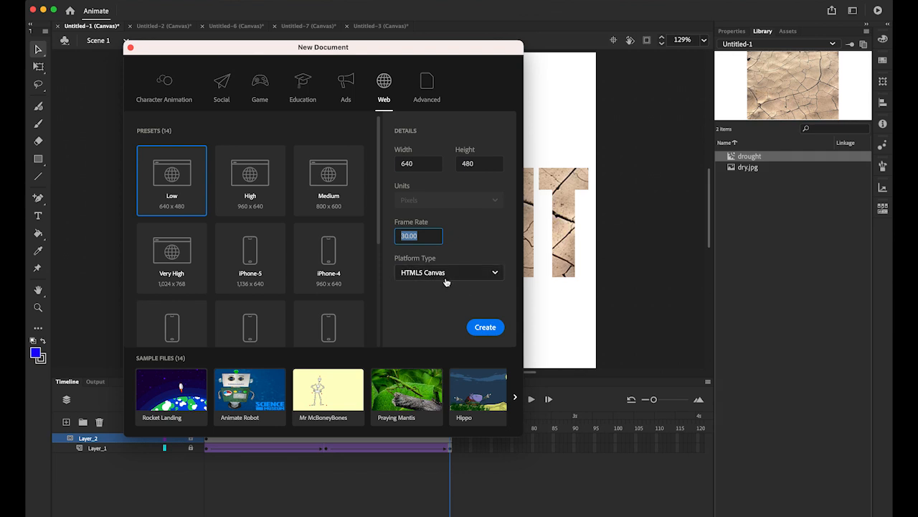
{"action": "left_click", "coordinate": [487, 327]}
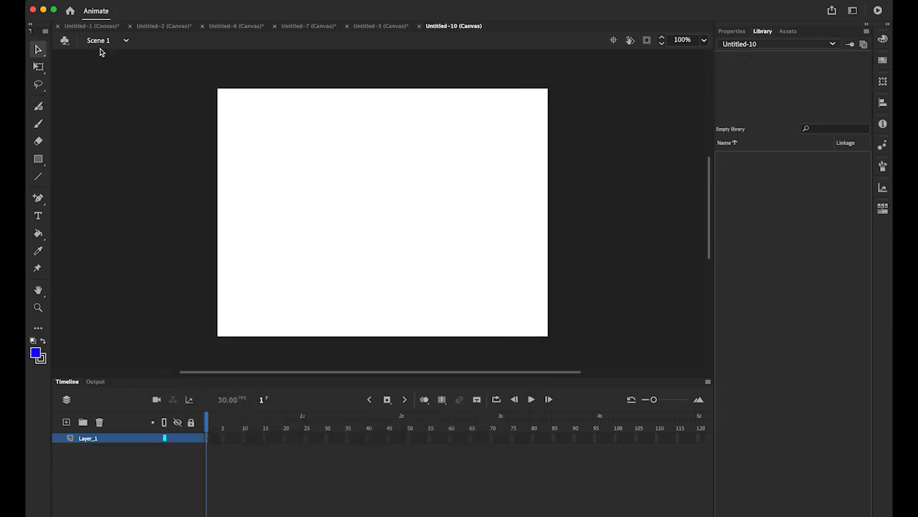
Import the dry.jpg image from the Five Masking Text Effects folder onto the stage
{"action": "left_click", "coordinate": [97, 7]}
{"action": "mouse_move", "coordinate": [154, 151]}
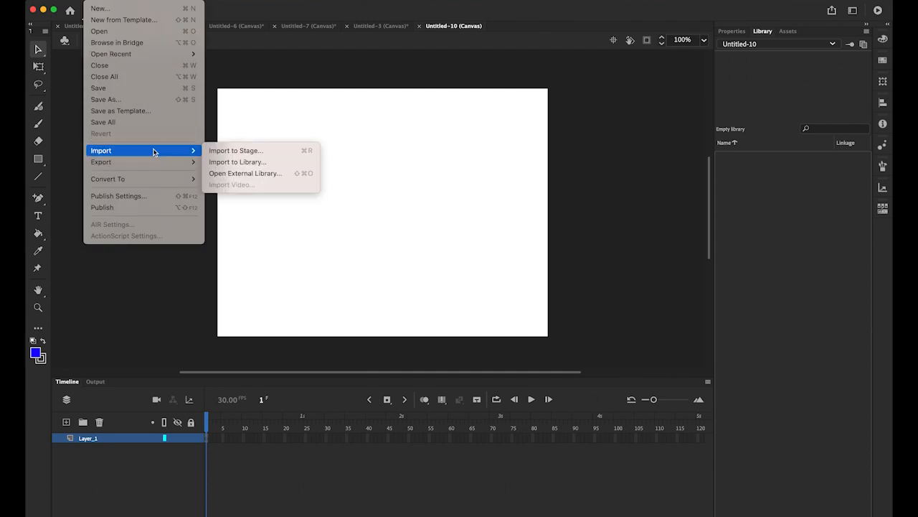
{"action": "left_click", "coordinate": [229, 154]}
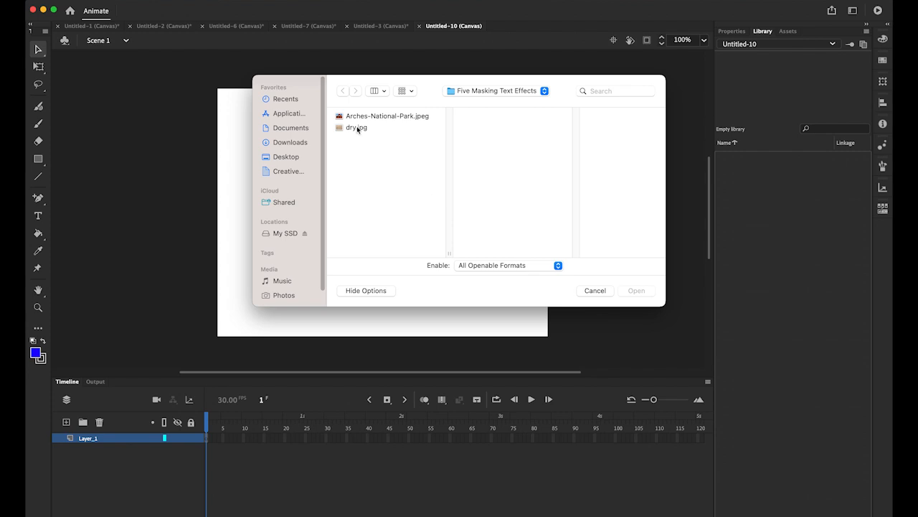
{"action": "left_click", "coordinate": [358, 128]}
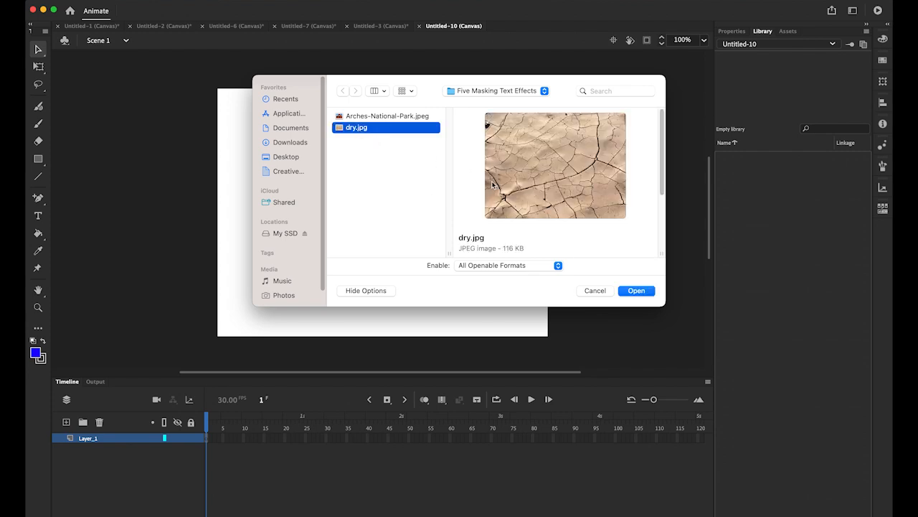
{"action": "left_click", "coordinate": [636, 290]}
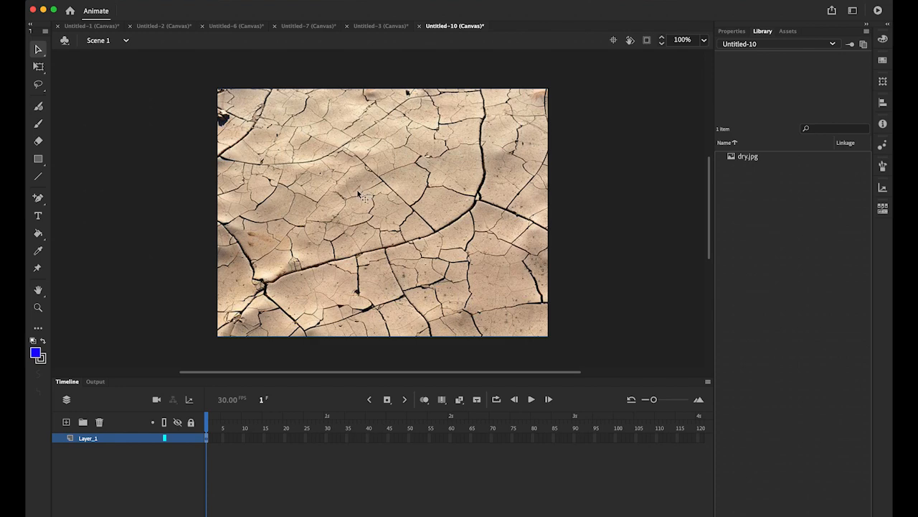
Convert the cracked-earth bitmap into a Movie Clip symbol named dry
{"action": "left_click", "coordinate": [732, 31]}
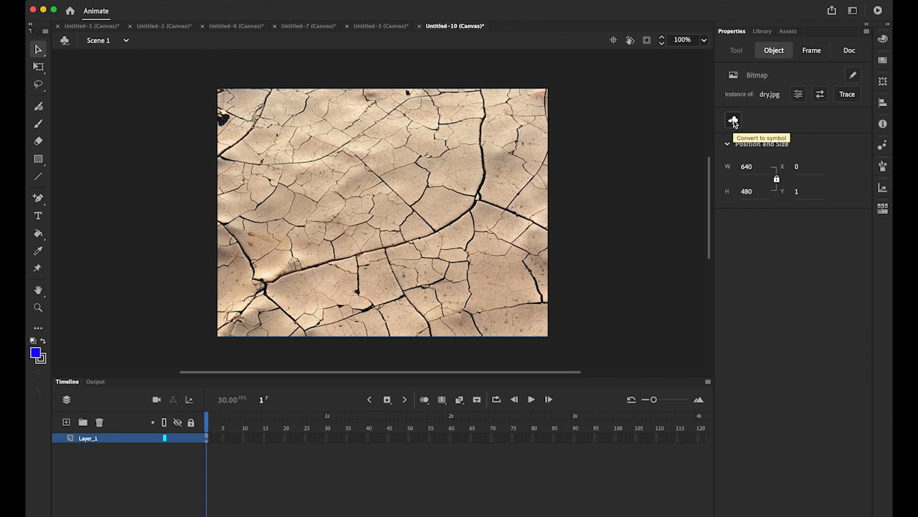
{"action": "left_click", "coordinate": [198, 0]}
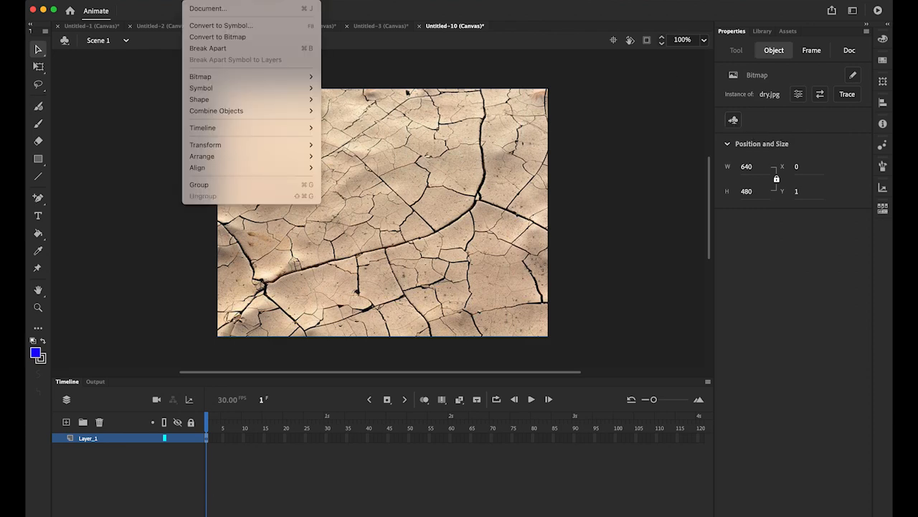
{"action": "left_click", "coordinate": [597, 117]}
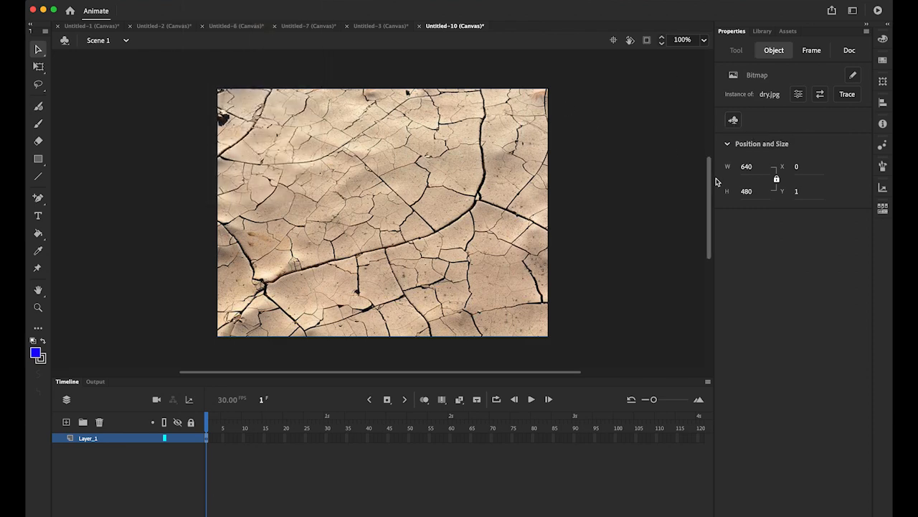
{"action": "left_click", "coordinate": [733, 121]}
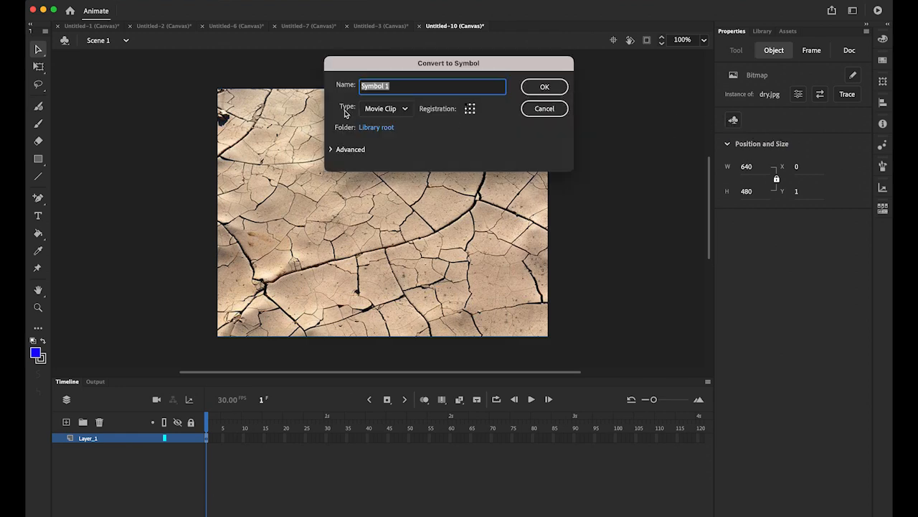
{"action": "left_click", "coordinate": [405, 111]}
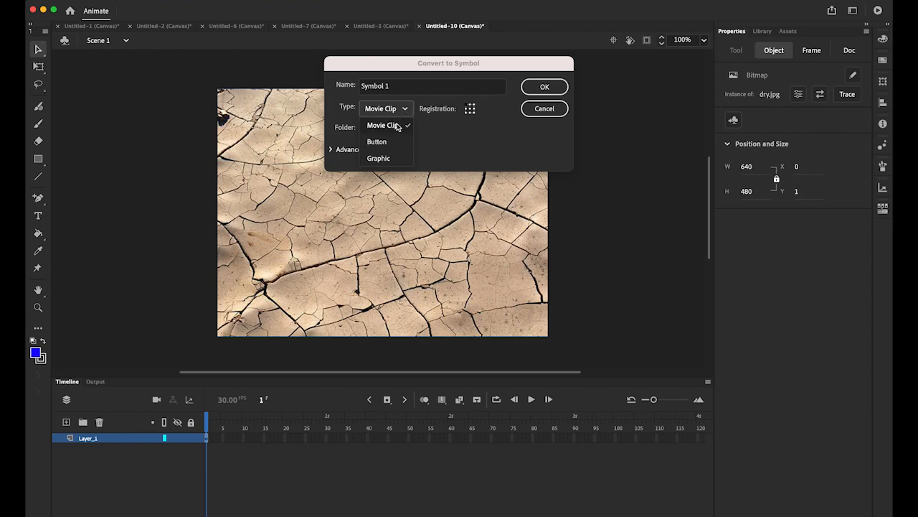
{"action": "left_click", "coordinate": [397, 126]}
{"action": "left_click", "coordinate": [339, 88]}
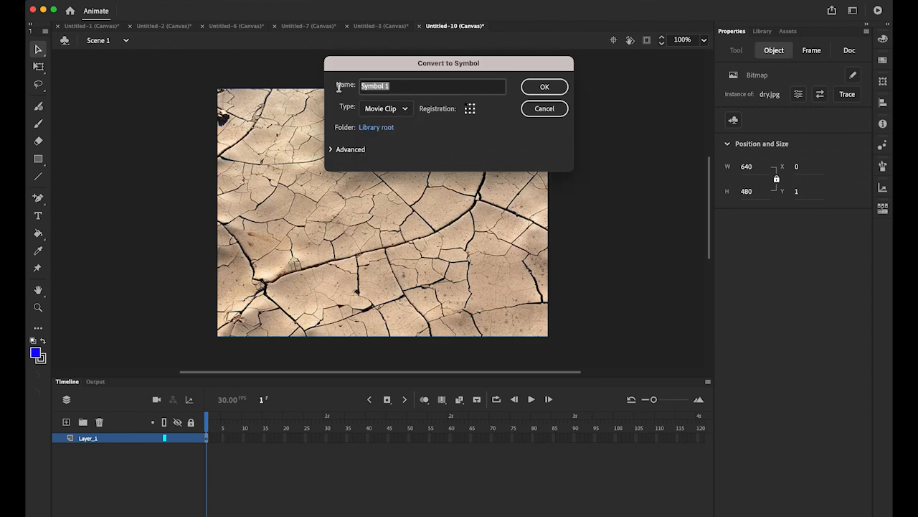
{"action": "type", "text": "dry"}
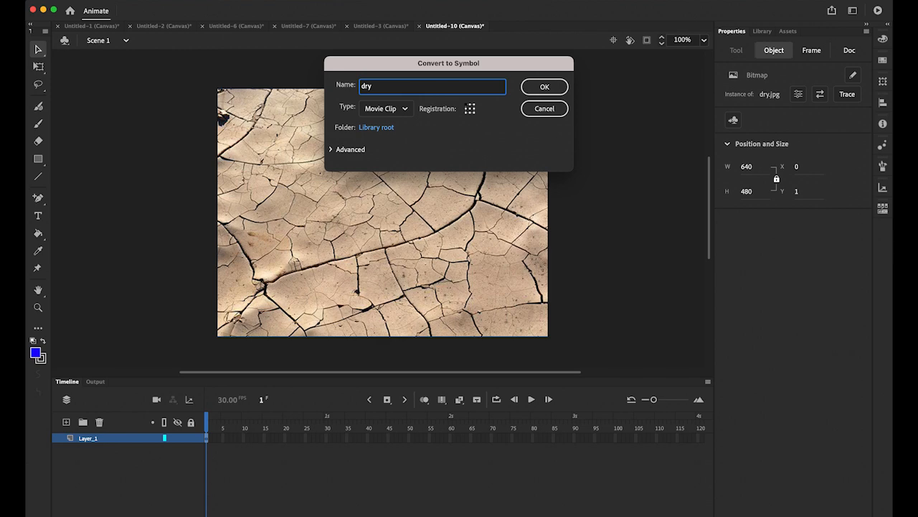
{"action": "left_click", "coordinate": [547, 88]}
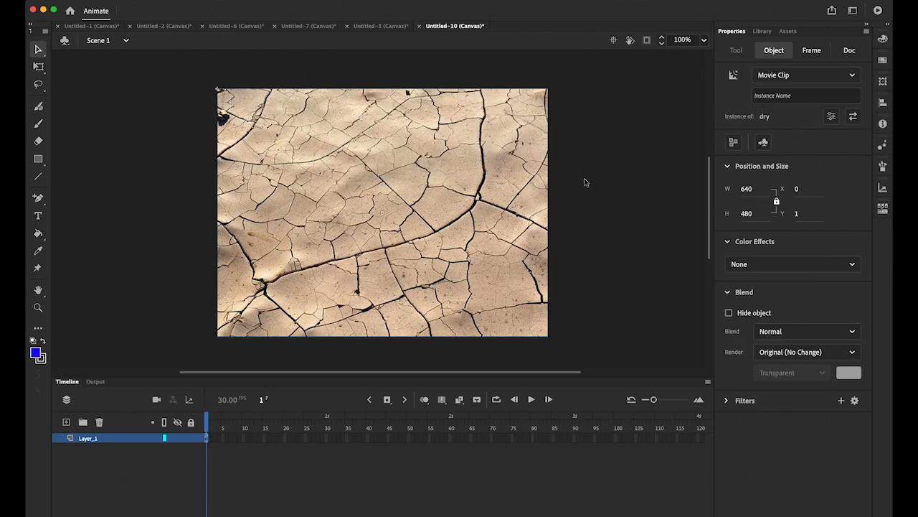
Insert keyframes at frames 30 and 60 of Layer_1
{"action": "left_click", "coordinate": [326, 440]}
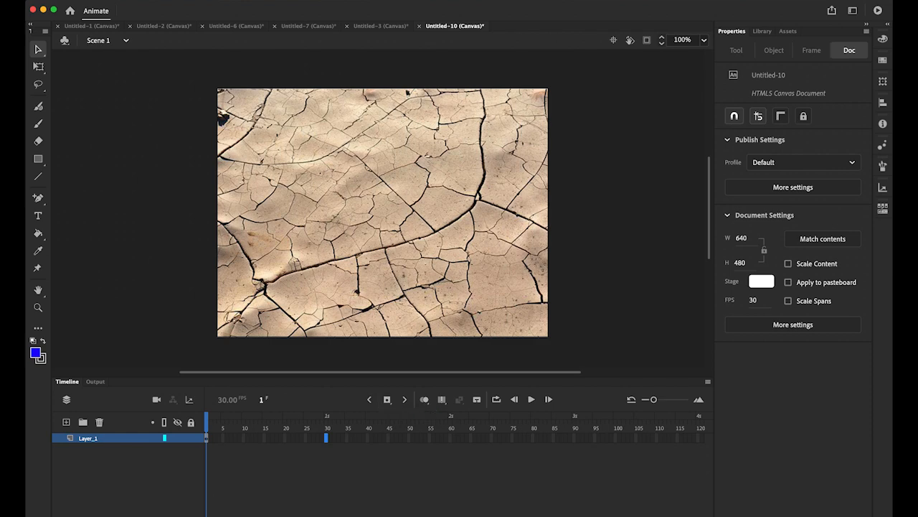
{"action": "left_click", "coordinate": [169, 1]}
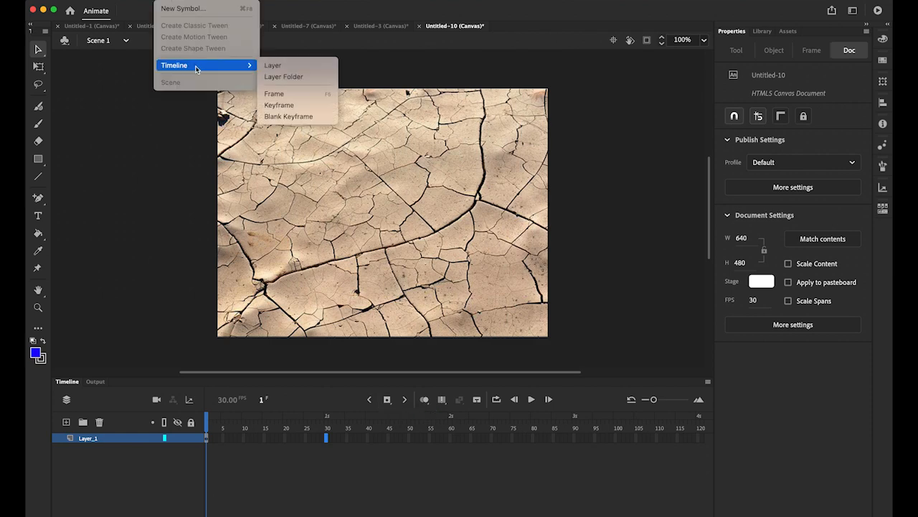
{"action": "left_click", "coordinate": [460, 246]}
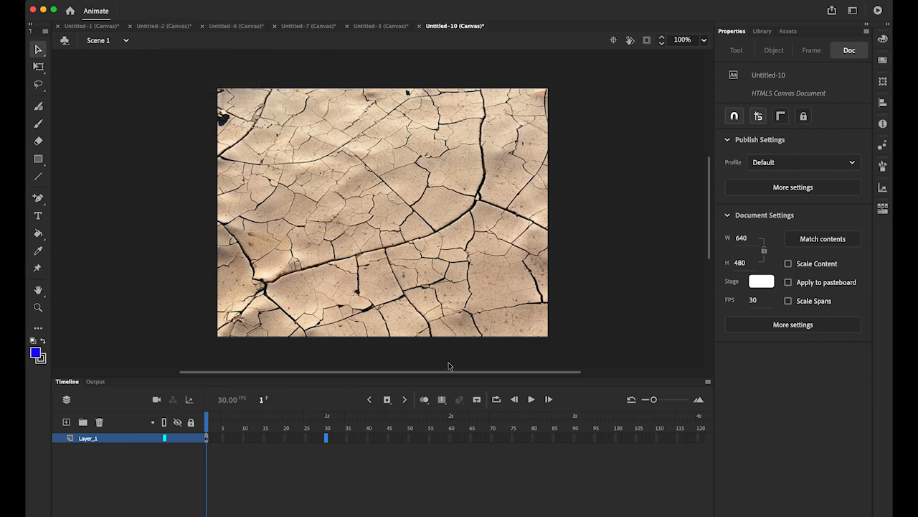
{"action": "left_click", "coordinate": [387, 400]}
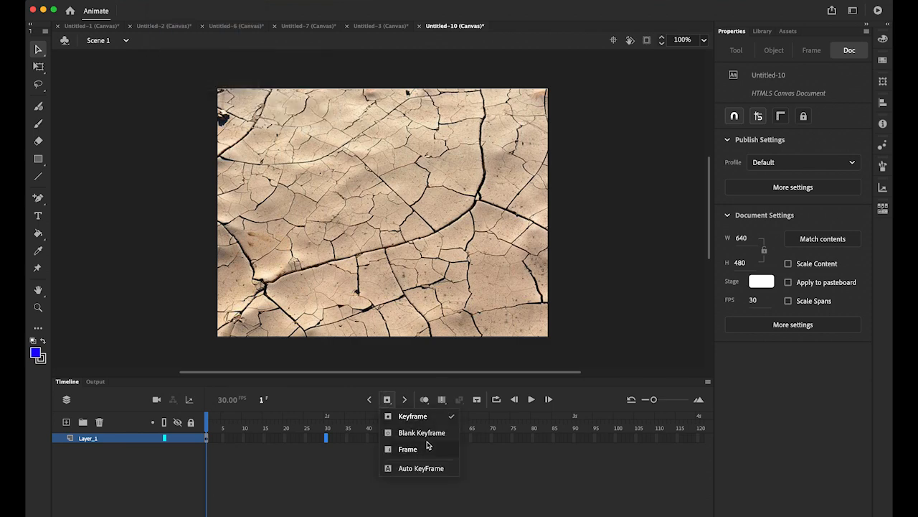
{"action": "left_click", "coordinate": [422, 417]}
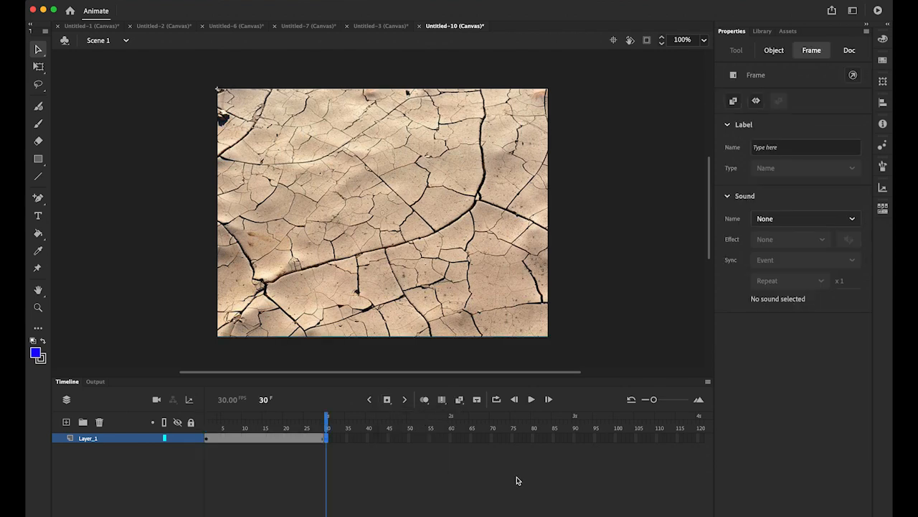
{"action": "left_click", "coordinate": [452, 442]}
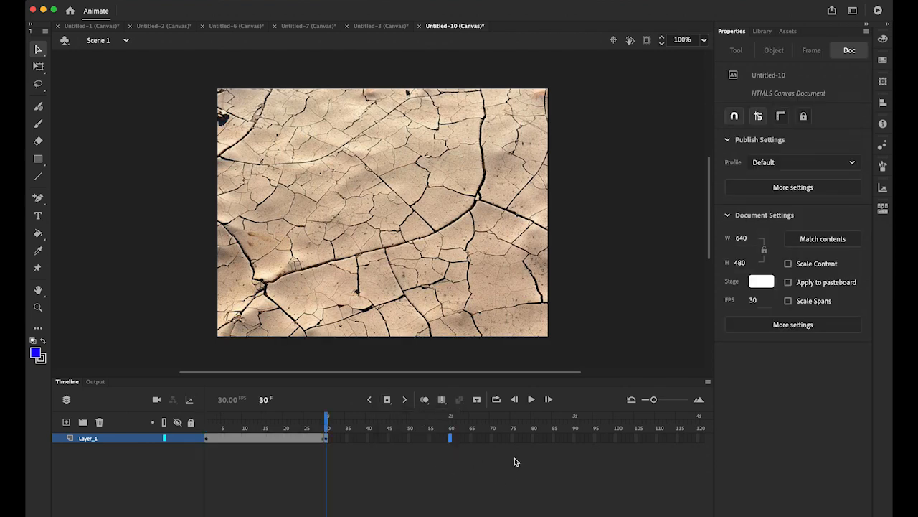
{"action": "left_click", "coordinate": [387, 399]}
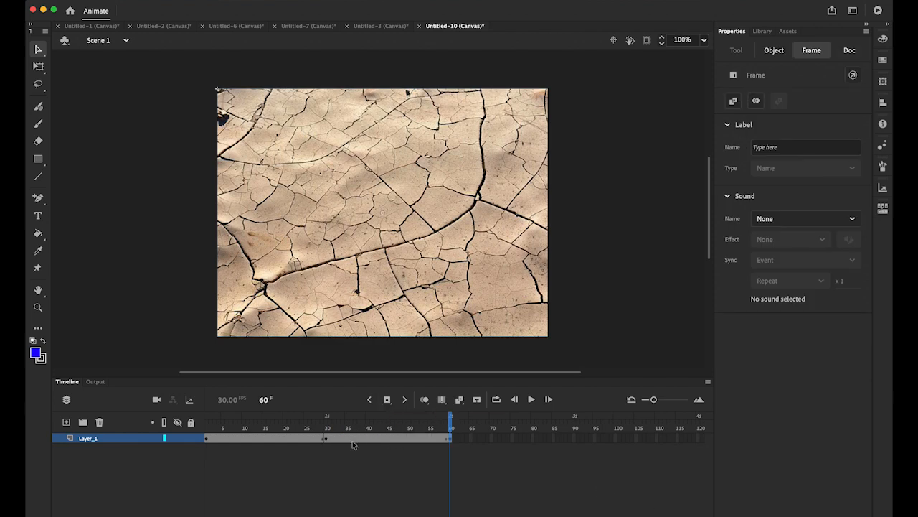
At frame 30, apply an Advanced color effect to the cracked-earth clip with Green at 57%
{"action": "left_click", "coordinate": [327, 438]}
{"action": "left_click", "coordinate": [362, 221]}
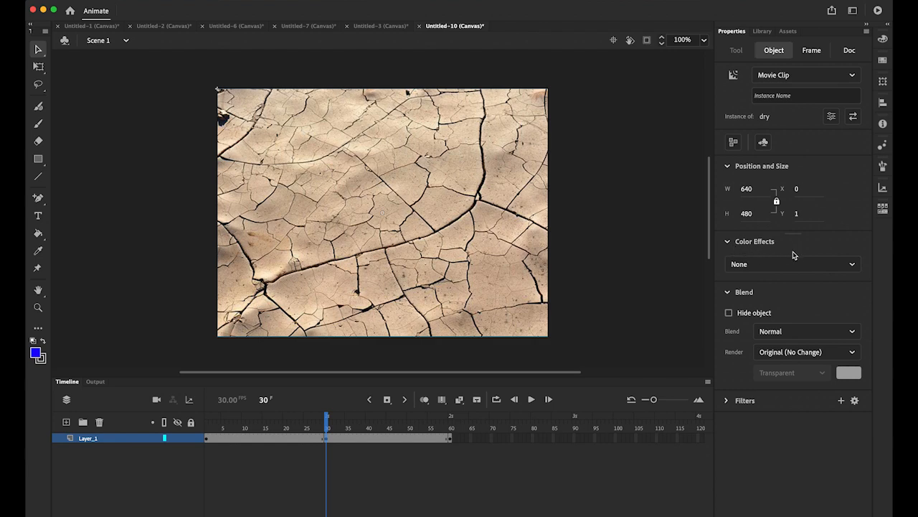
{"action": "left_click", "coordinate": [852, 265]}
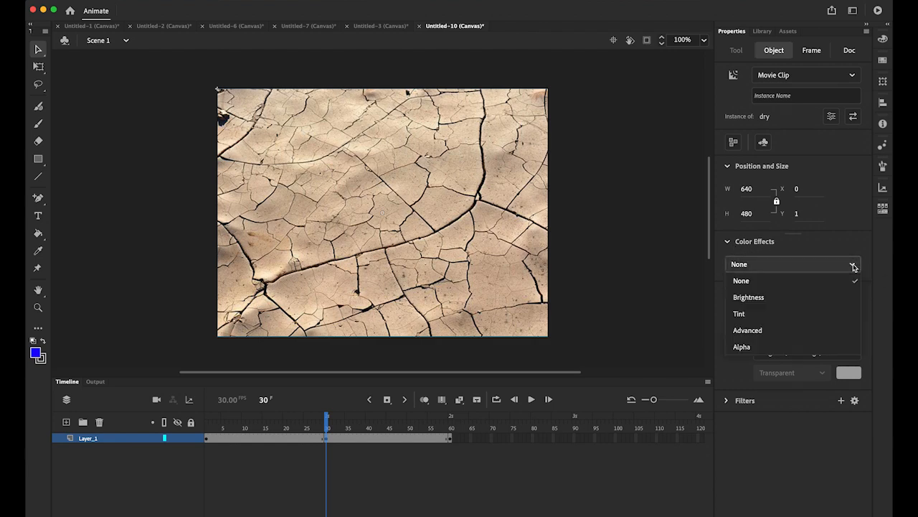
{"action": "left_click", "coordinate": [777, 331]}
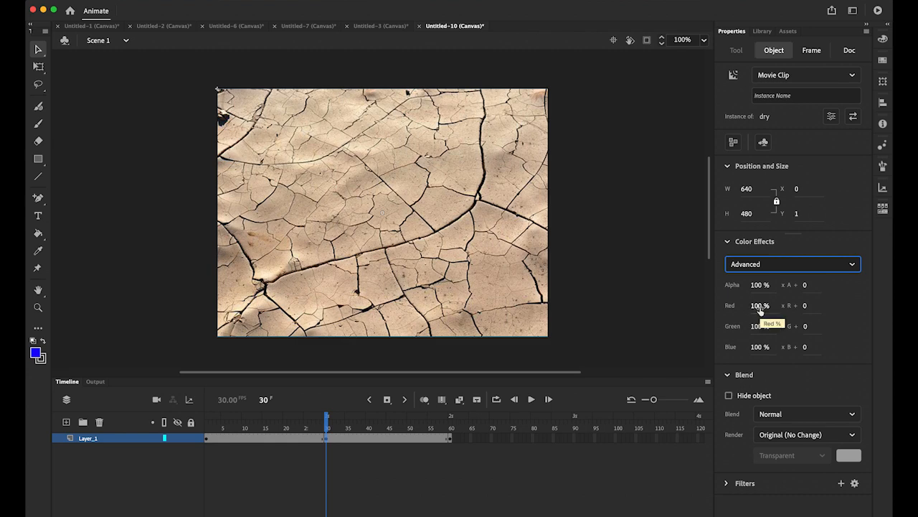
{"action": "left_click_drag", "start_coordinate": [760, 307], "coordinate": [807, 316]}
{"action": "left_click_drag", "start_coordinate": [762, 350], "coordinate": [771, 324]}
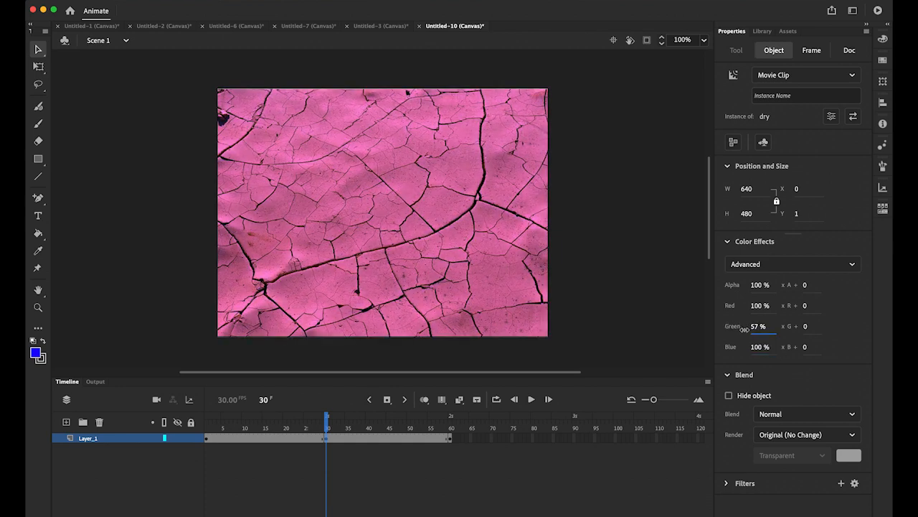
{"action": "left_click", "coordinate": [645, 309]}
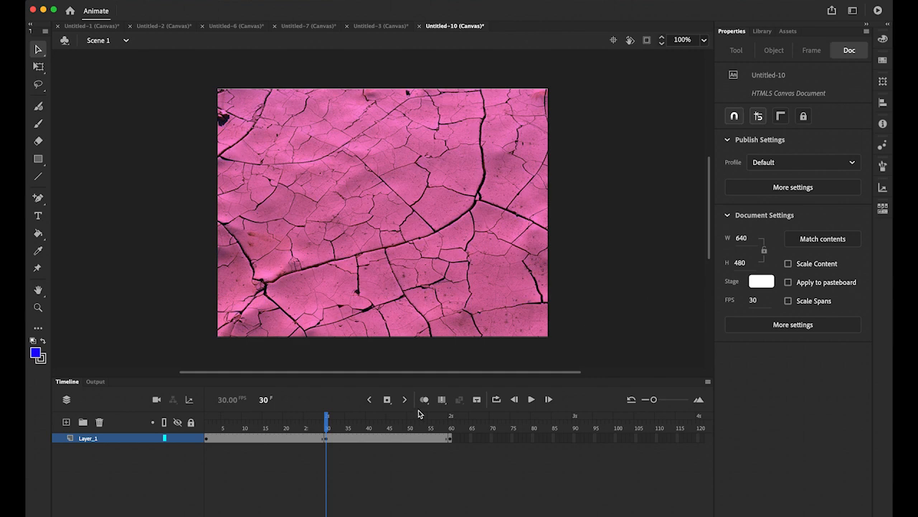
Create classic tweens on Layer_1 from frame 1 to 30 and from 30 to 60, and play the animation
{"action": "left_click_drag", "start_coordinate": [326, 423], "coordinate": [269, 439]}
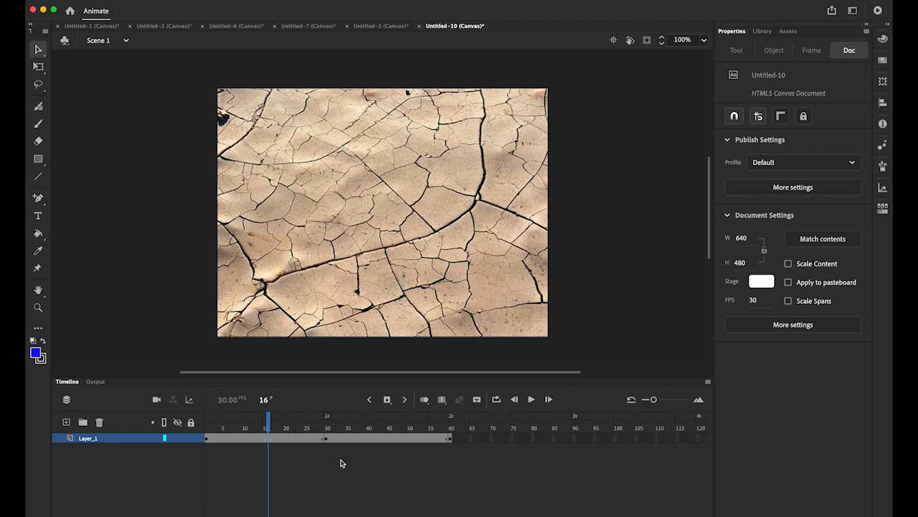
{"action": "left_click", "coordinate": [268, 438]}
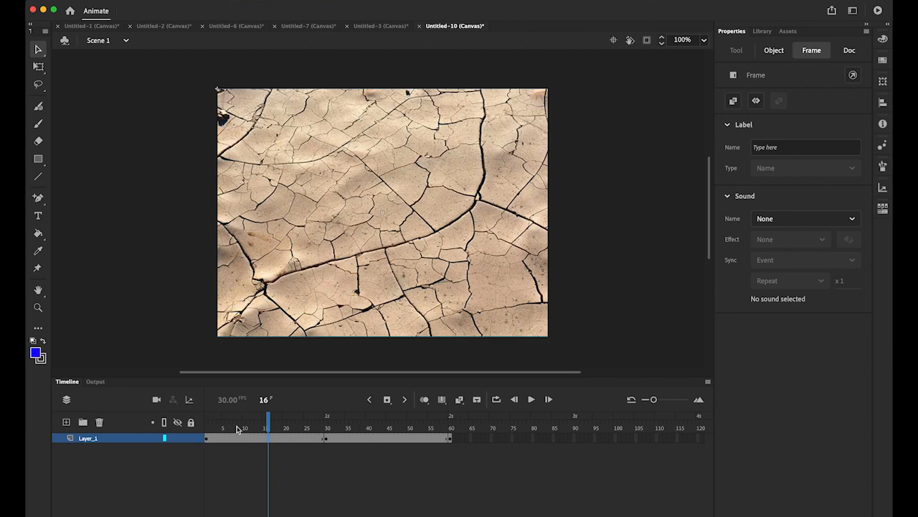
{"action": "right_click", "coordinate": [269, 440]}
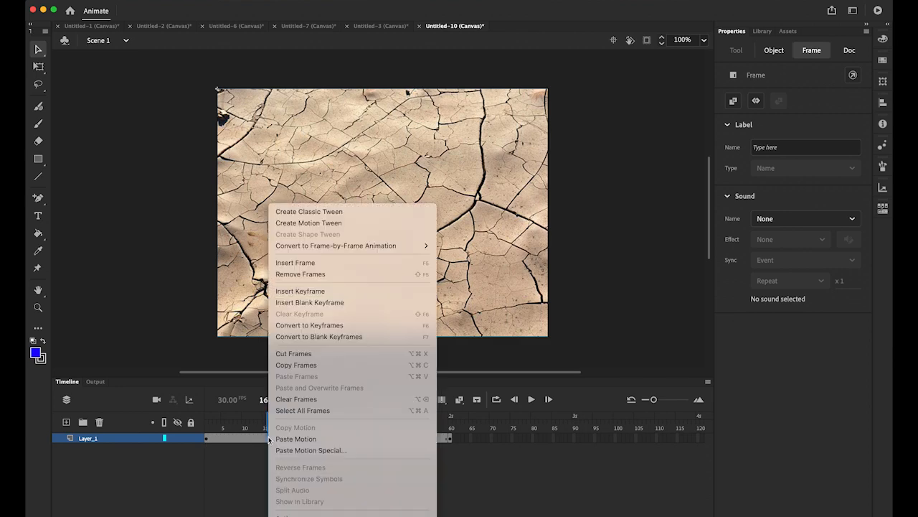
{"action": "left_click", "coordinate": [338, 212]}
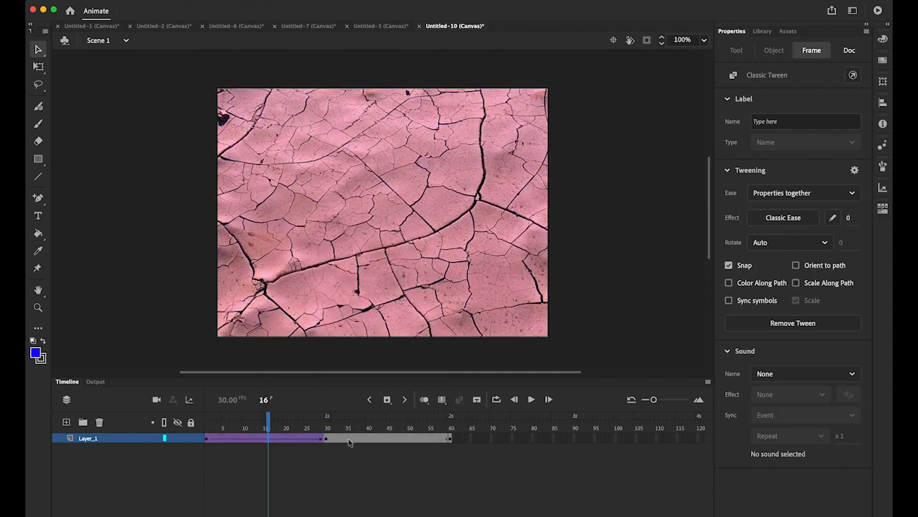
{"action": "left_click", "coordinate": [393, 440]}
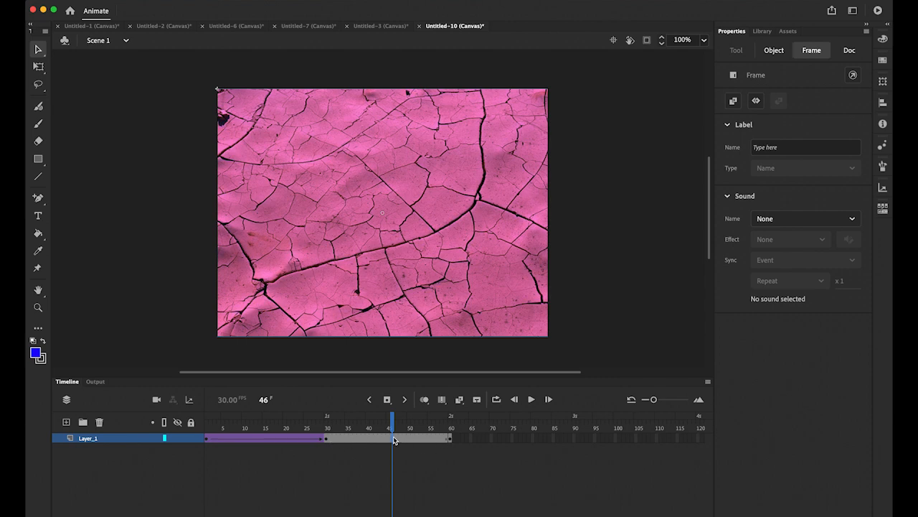
{"action": "right_click", "coordinate": [393, 440]}
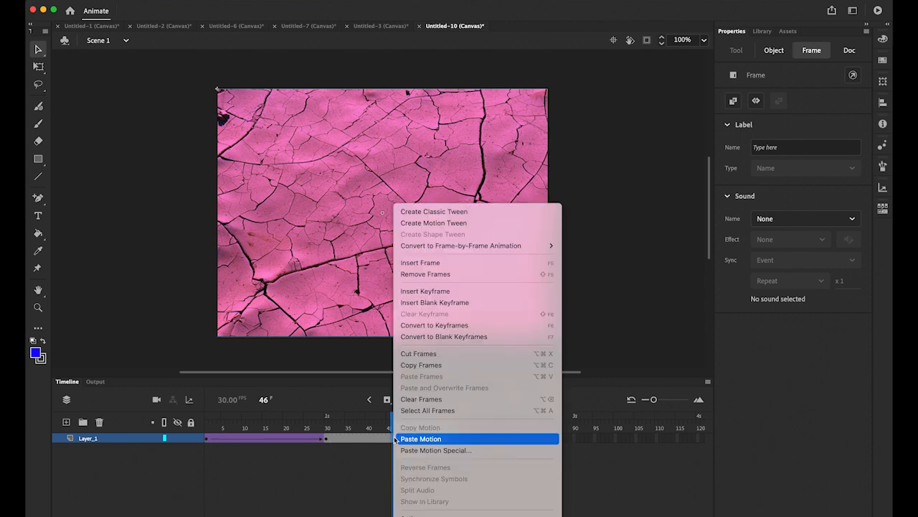
{"action": "left_click", "coordinate": [464, 213]}
{"action": "left_click", "coordinate": [531, 400]}
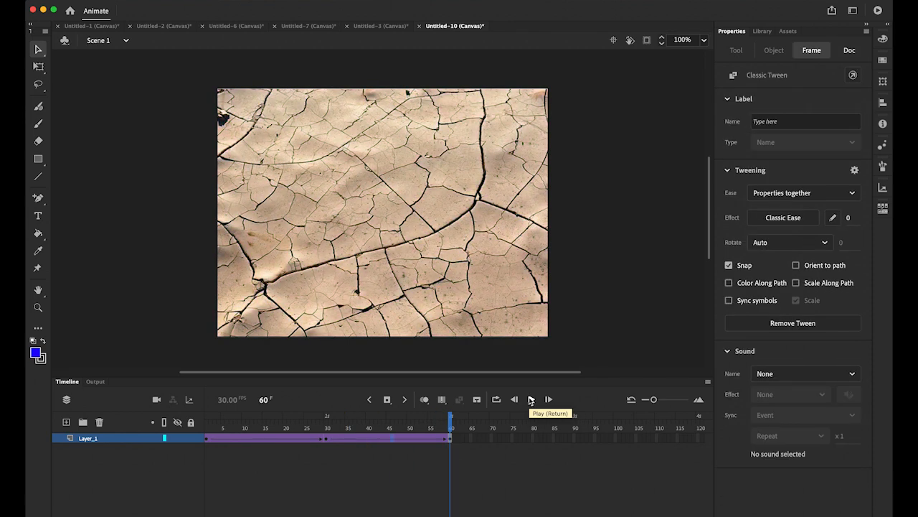
Add a new layer above Layer_1 and place the static text DROUGHT on it in 96 pt Impact
{"action": "left_click", "coordinate": [65, 422]}
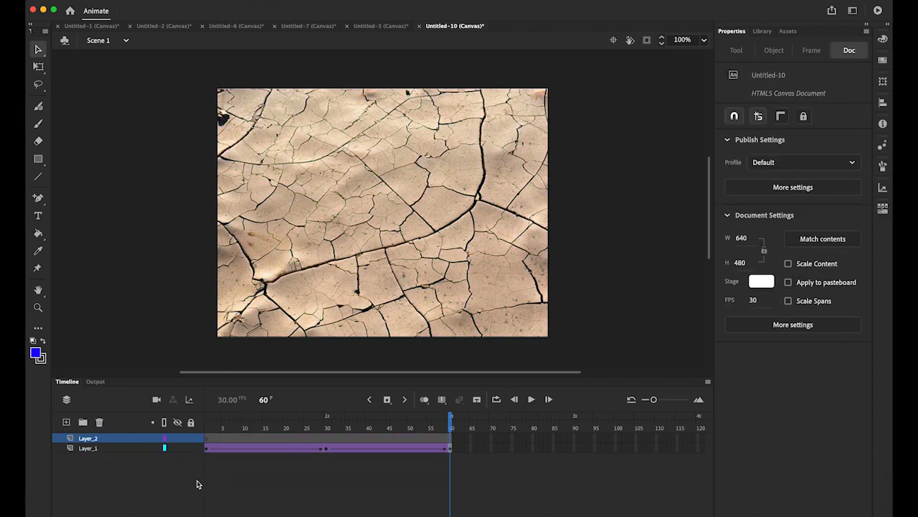
{"action": "left_click", "coordinate": [86, 439]}
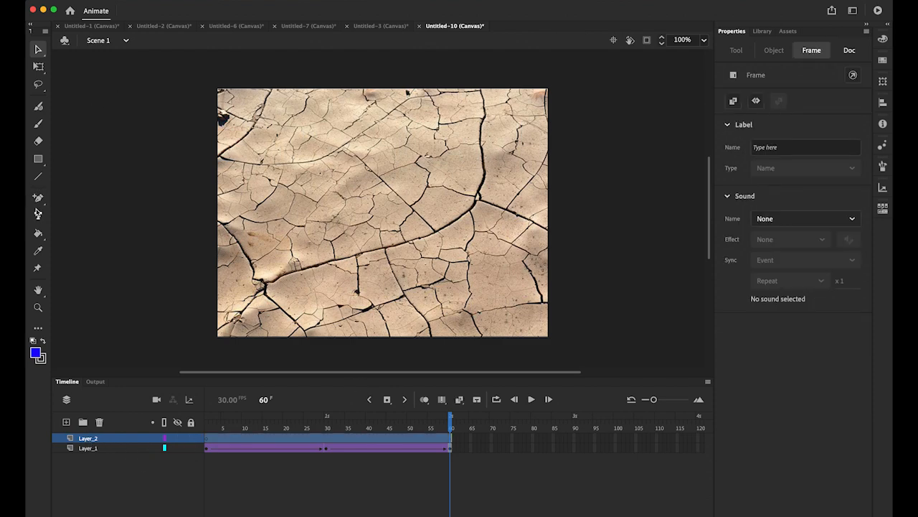
{"action": "left_click", "coordinate": [38, 215]}
{"action": "left_click", "coordinate": [257, 179]}
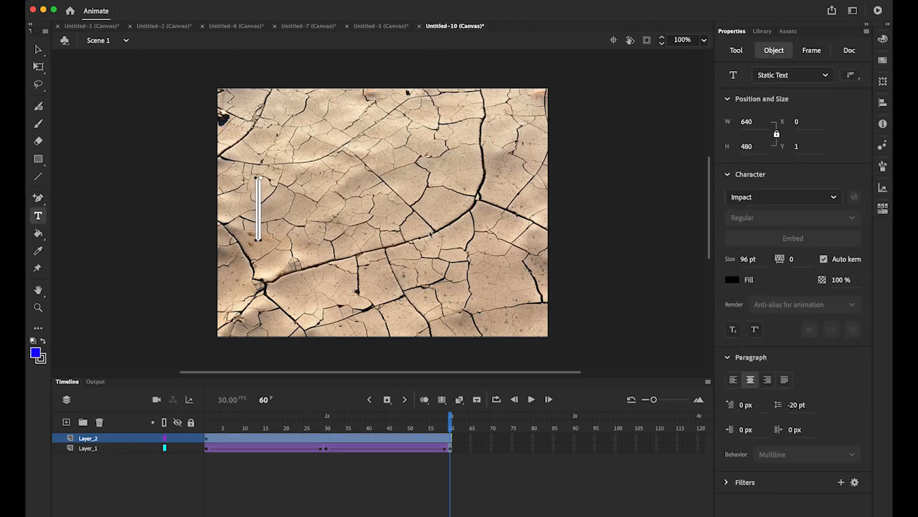
{"action": "type", "text": "DROUGHT"}
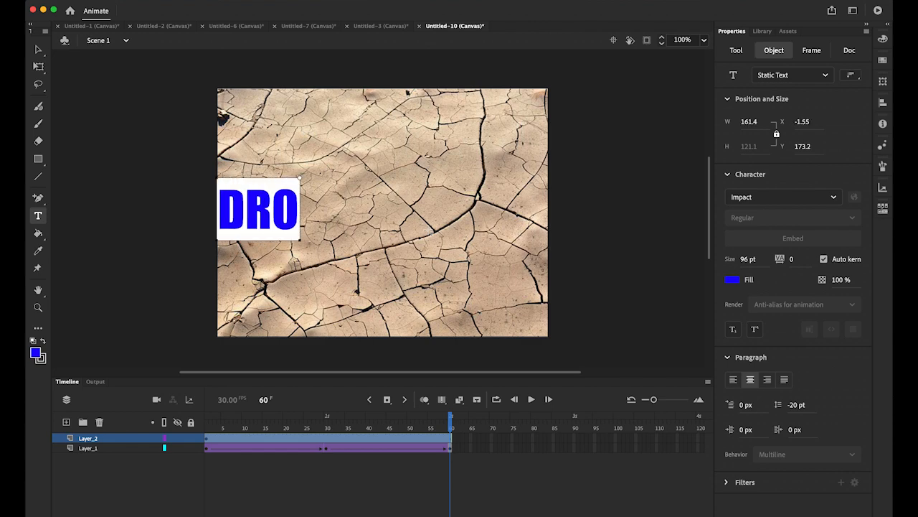
Move the DROUGHT text to the middle of the stage and change its fill color to black
{"action": "left_click", "coordinate": [38, 49]}
{"action": "left_click_drag", "start_coordinate": [255, 221], "coordinate": [383, 224]}
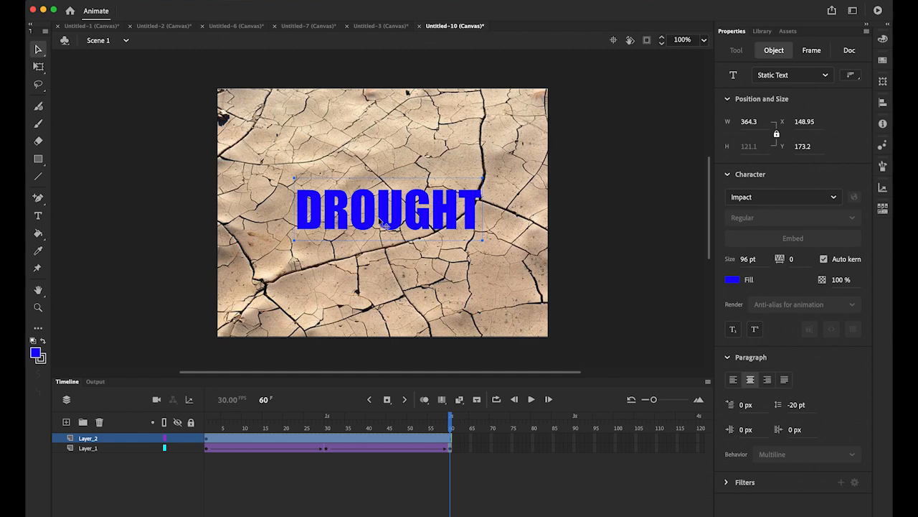
{"action": "left_click", "coordinate": [732, 280]}
{"action": "left_click", "coordinate": [567, 311]}
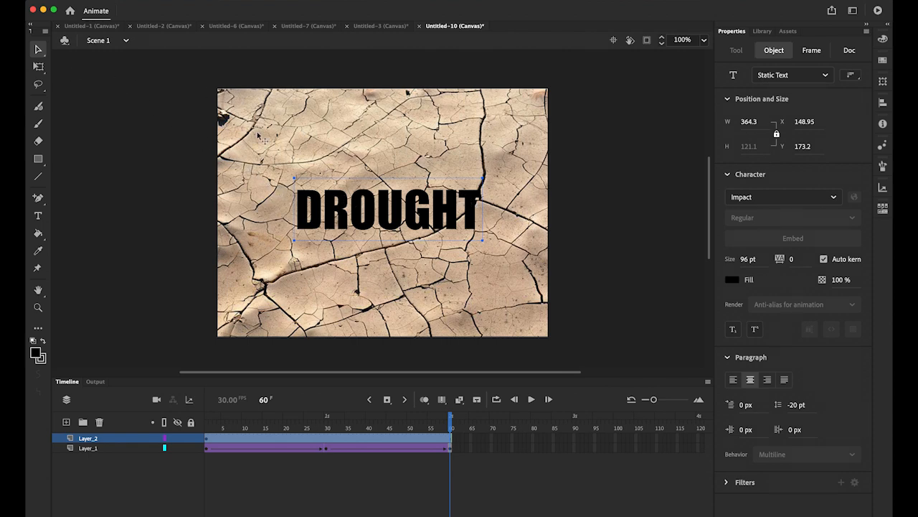
Scale the DROUGHT text with Free Transform to about 618 x 319 px, centered across the stage
{"action": "left_click", "coordinate": [40, 65]}
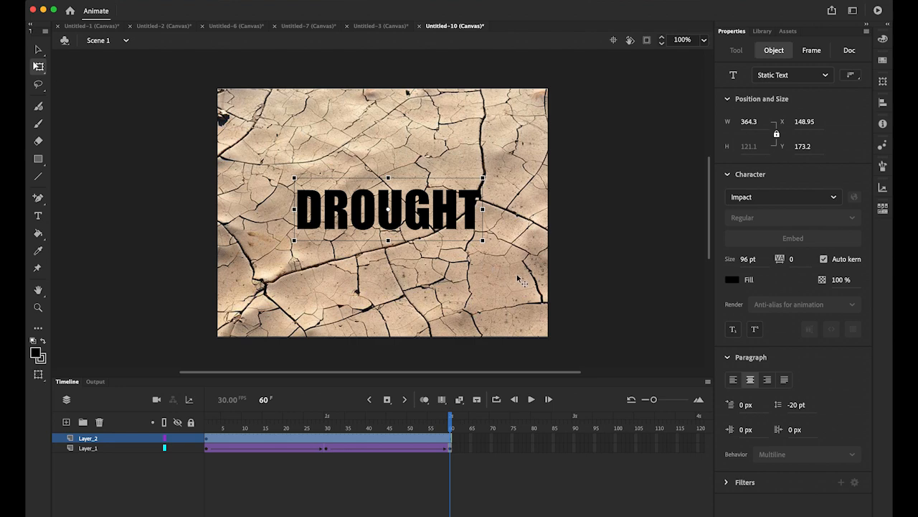
{"action": "left_click_drag", "start_coordinate": [482, 242], "coordinate": [546, 293]}
{"action": "left_click_drag", "start_coordinate": [529, 247], "coordinate": [523, 247]}
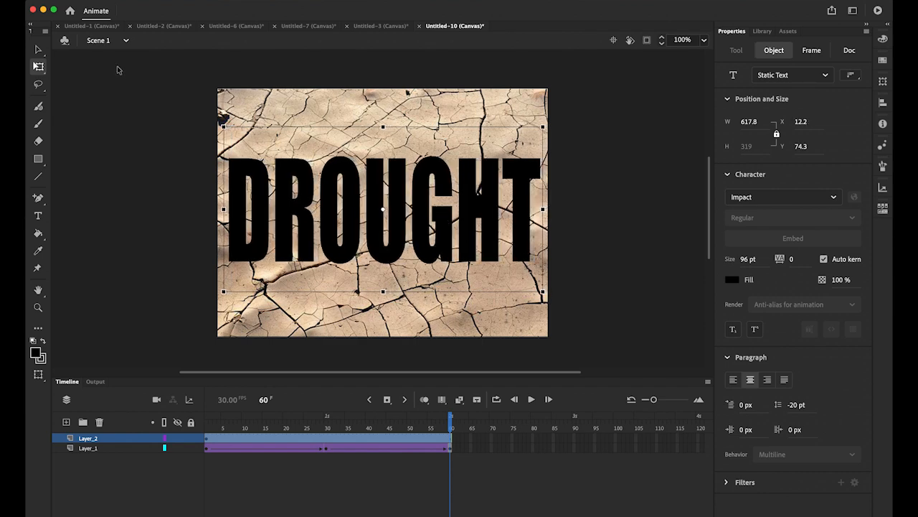
{"action": "left_click", "coordinate": [38, 49]}
{"action": "left_click", "coordinate": [142, 110]}
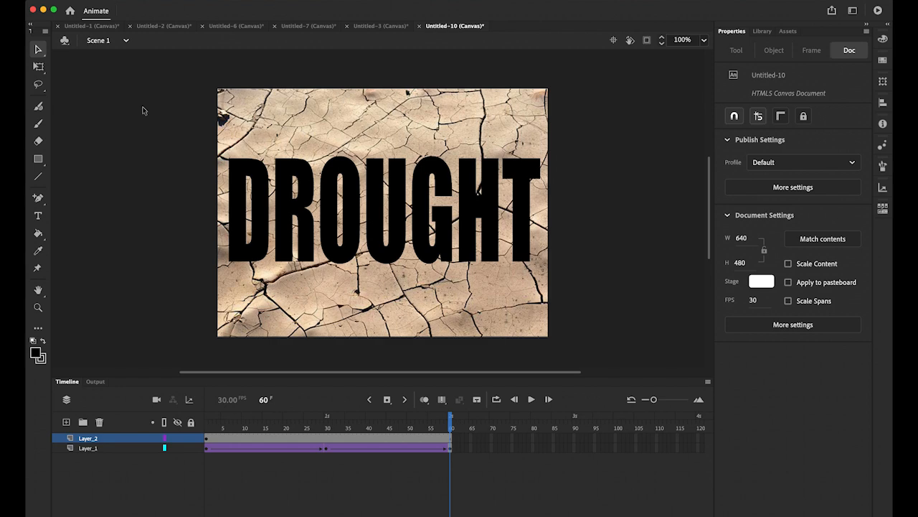
Turn Layer_2 with the DROUGHT text into a mask over the cracked-earth layer
{"action": "left_click", "coordinate": [90, 439]}
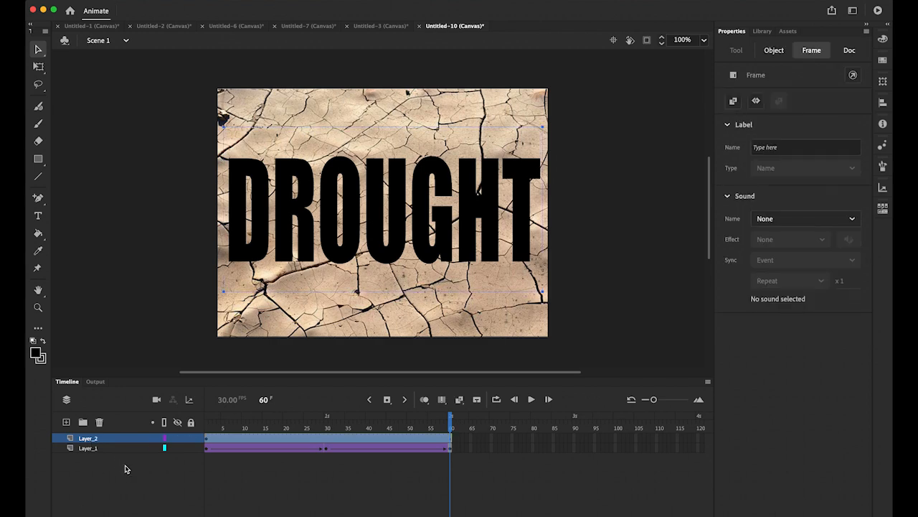
{"action": "right_click", "coordinate": [71, 439]}
{"action": "left_click", "coordinate": [88, 409]}
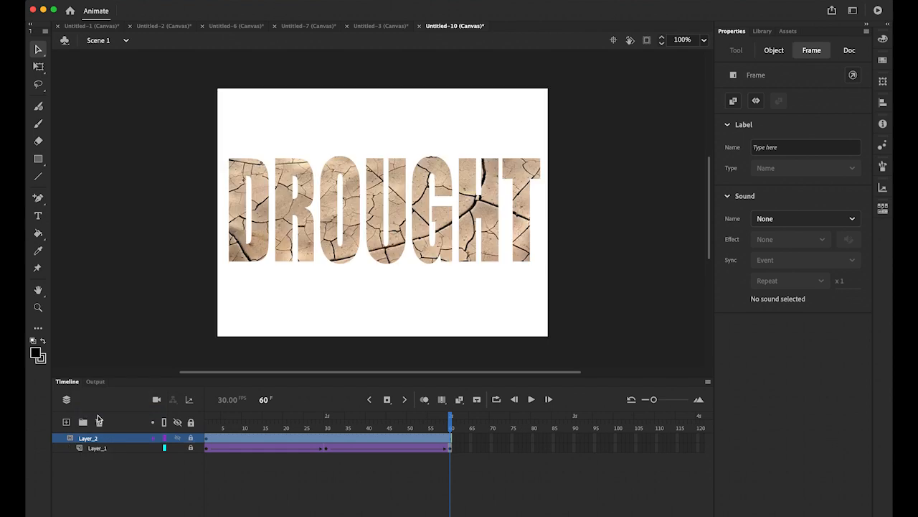
Play the masked DROUGHT animation on the timeline and test the movie in the browser
{"action": "left_click", "coordinate": [531, 399]}
{"action": "left_click", "coordinate": [300, 3]}
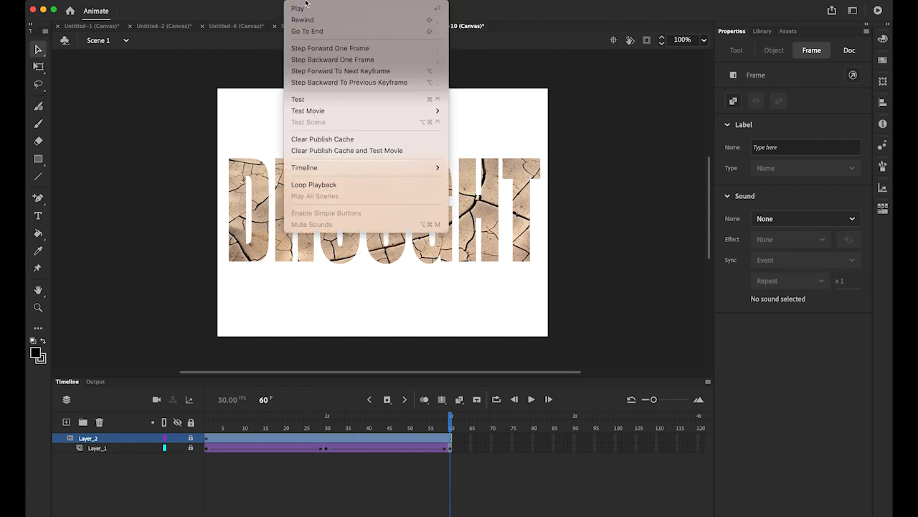
{"action": "mouse_move", "coordinate": [344, 110]}
{"action": "left_click", "coordinate": [517, 122]}
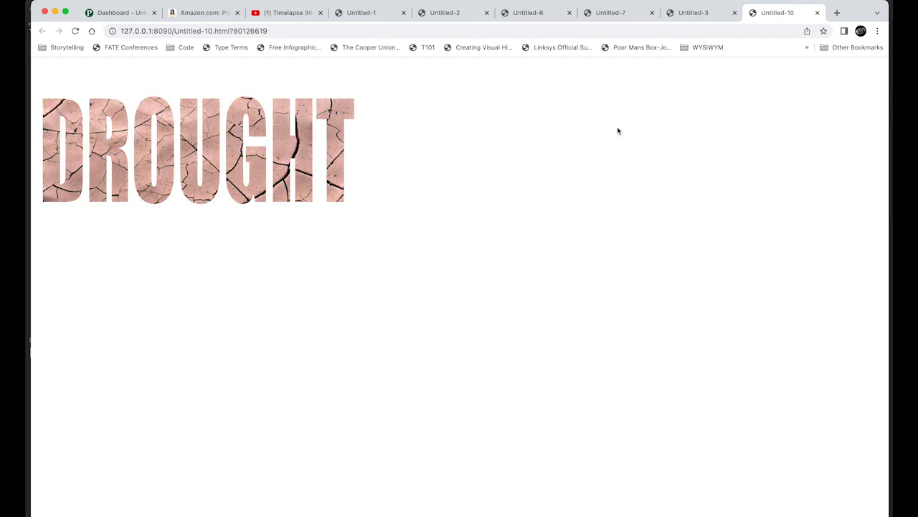
Close the DROUGHT browser preview, view the RAINBOW text example in the Untitled-2 preview, and return to Adobe Animate
{"action": "left_click", "coordinate": [817, 13]}
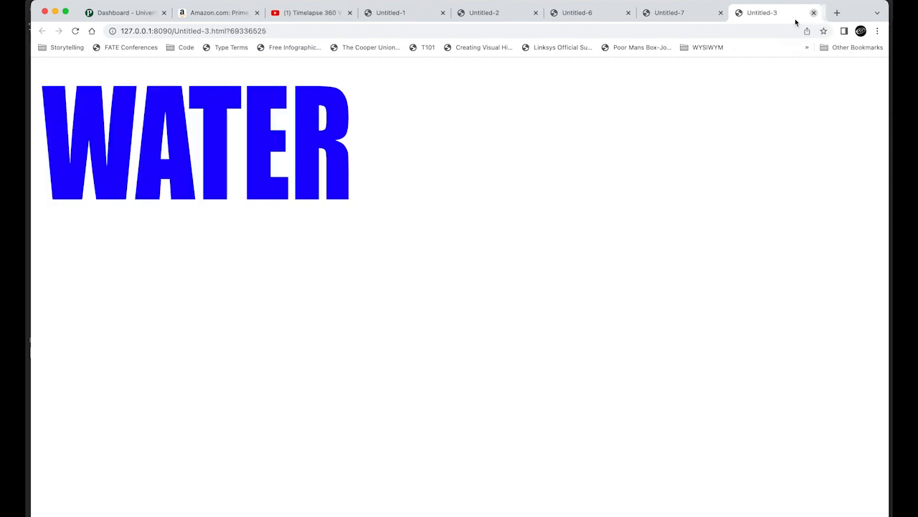
{"action": "left_click", "coordinate": [491, 13]}
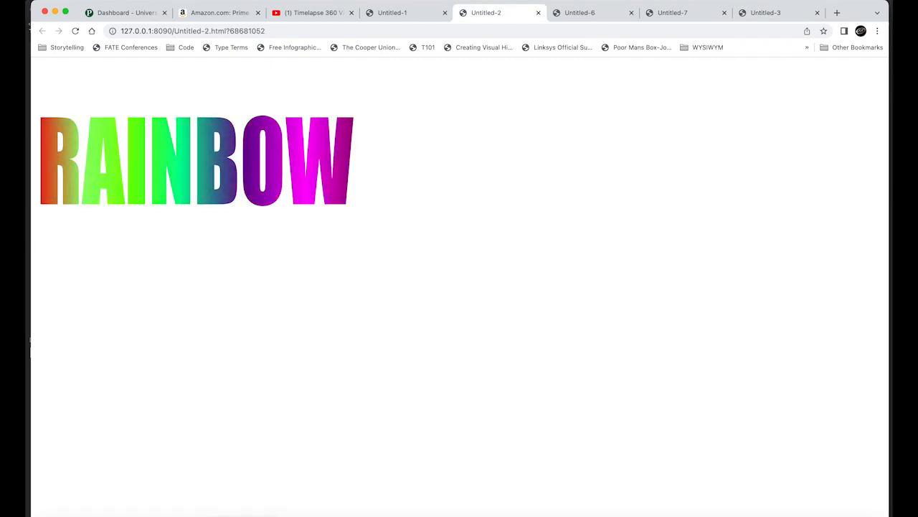
{"action": "left_click", "coordinate": [332, 511]}
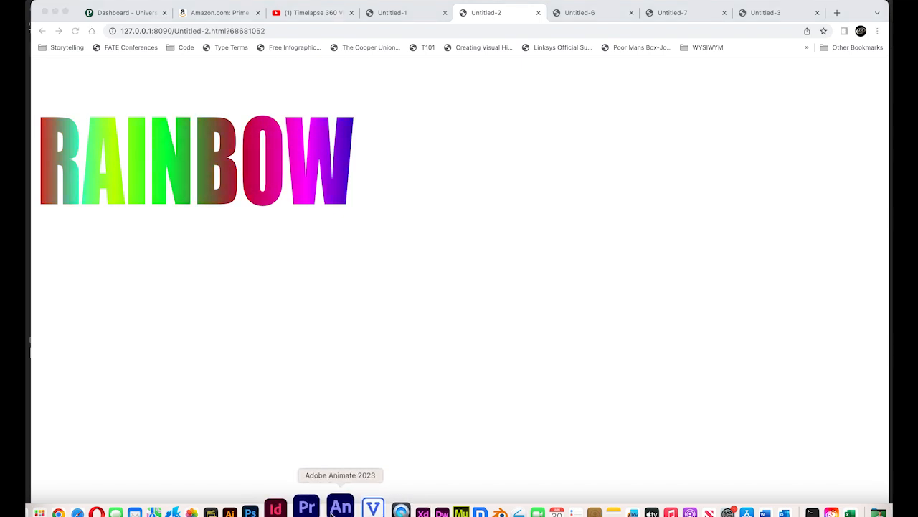
{"action": "left_click", "coordinate": [66, 381]}
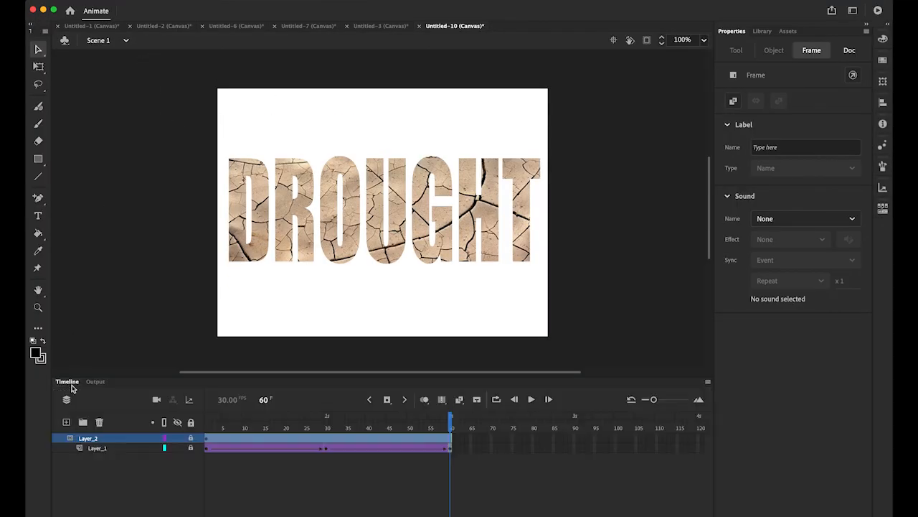
Create a new 640 x 480 HTML5 Canvas document with a frame rate of 30
{"action": "left_click", "coordinate": [97, 2]}
{"action": "left_click", "coordinate": [355, 102]}
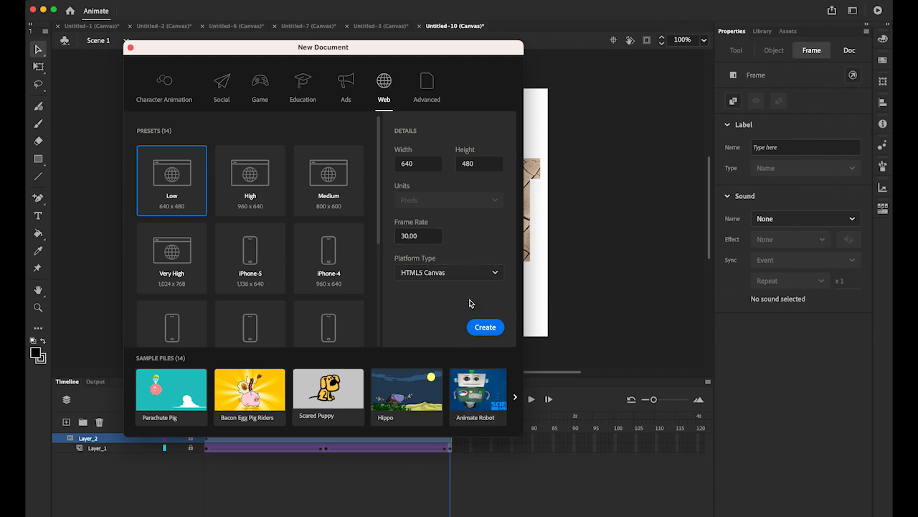
{"action": "left_click", "coordinate": [486, 329]}
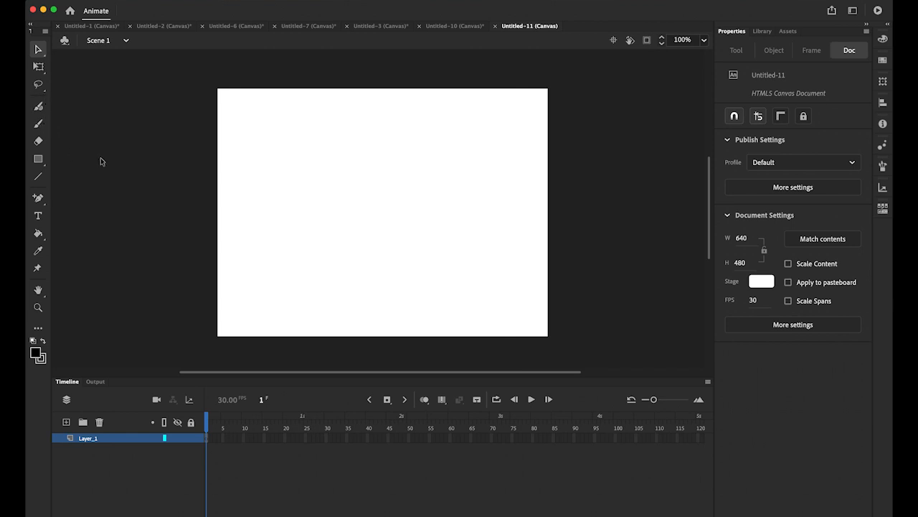
Draw a rectangle with no stroke and the rainbow gradient fill across the stage, about 641 x 288 px, and select it
{"action": "left_click", "coordinate": [39, 159]}
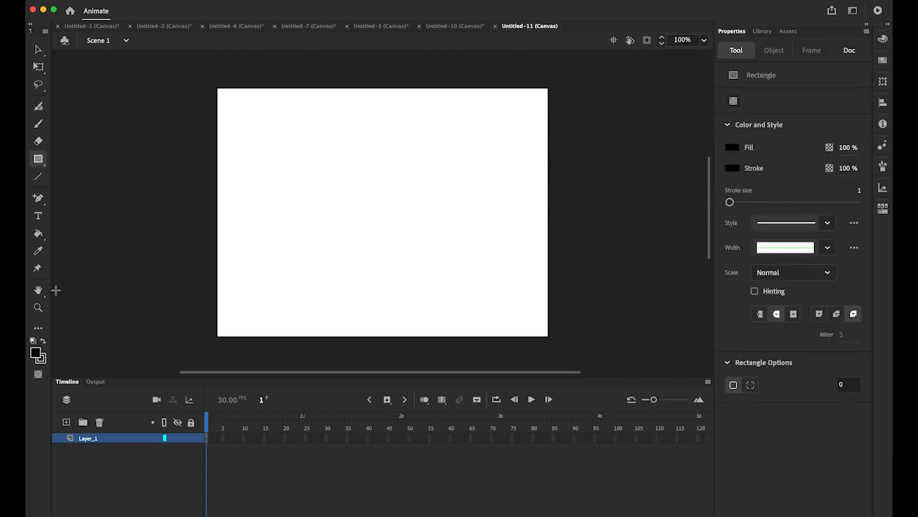
{"action": "left_click", "coordinate": [43, 362]}
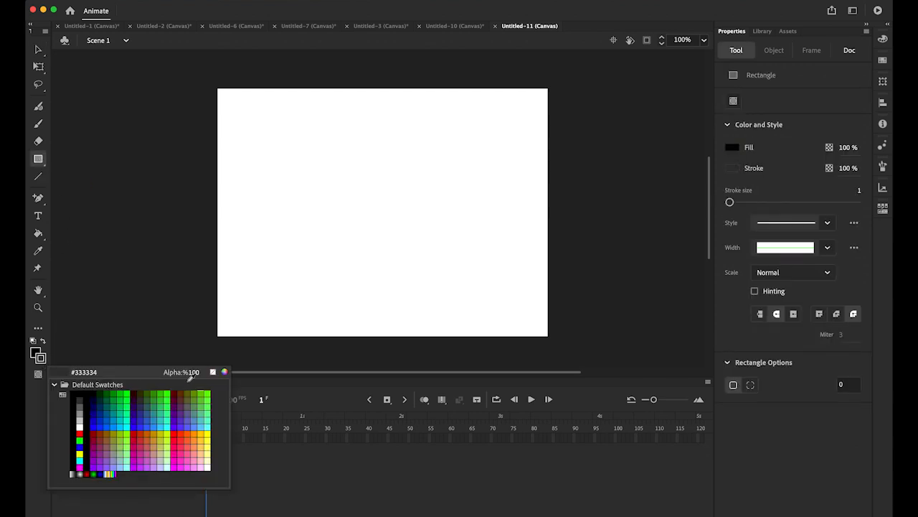
{"action": "left_click", "coordinate": [214, 371]}
{"action": "left_click", "coordinate": [35, 353]}
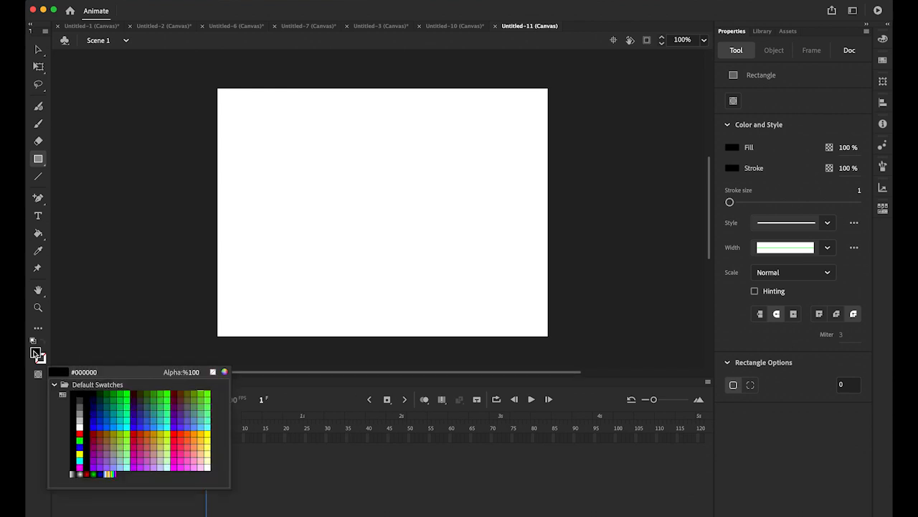
{"action": "left_click", "coordinate": [114, 475]}
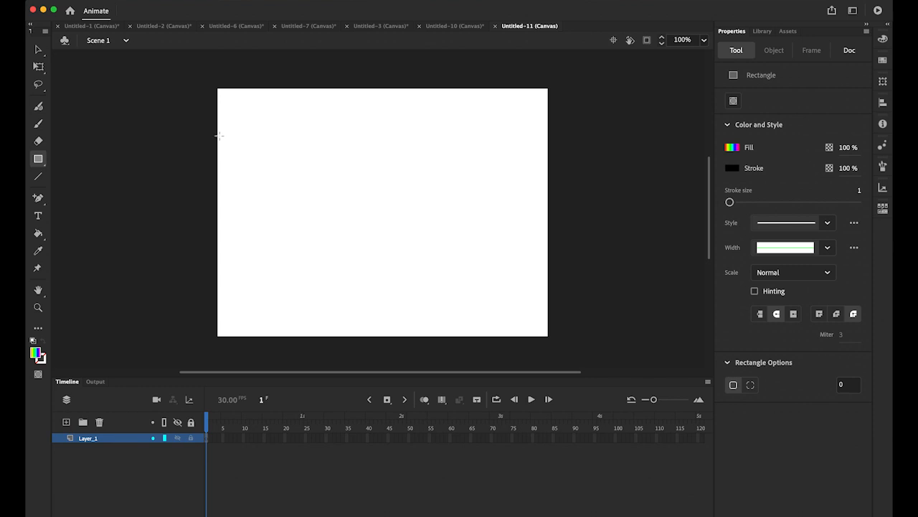
{"action": "left_click_drag", "start_coordinate": [216, 137], "coordinate": [549, 285]}
{"action": "left_click", "coordinate": [38, 49]}
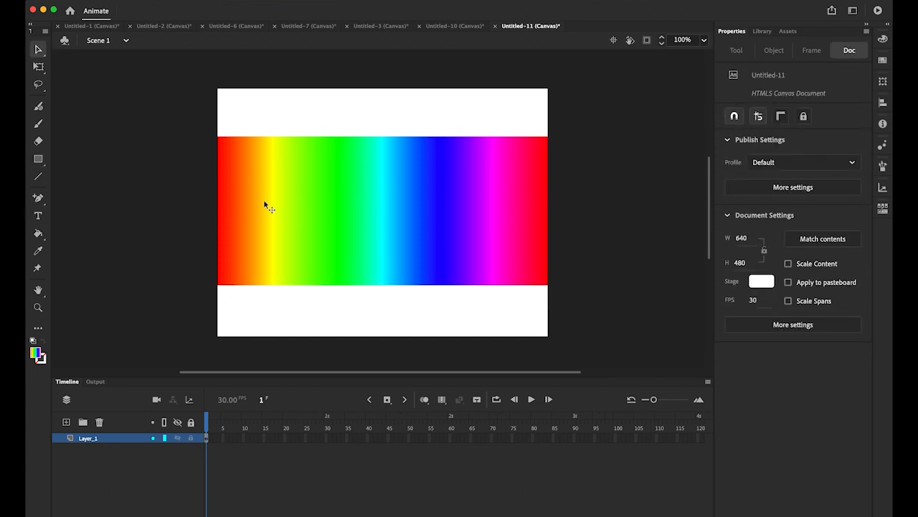
{"action": "left_click", "coordinate": [436, 242]}
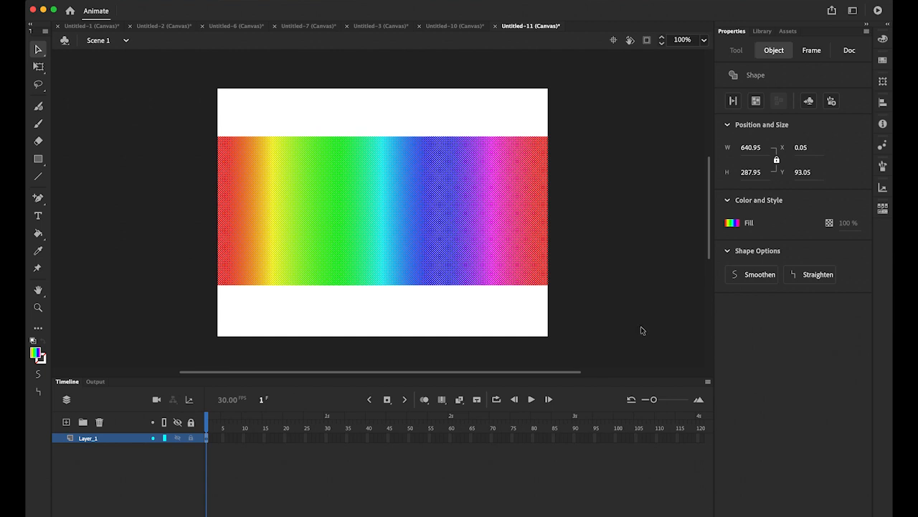
Insert keyframes at frames 30 and 60 of Layer_1
{"action": "left_click", "coordinate": [326, 438]}
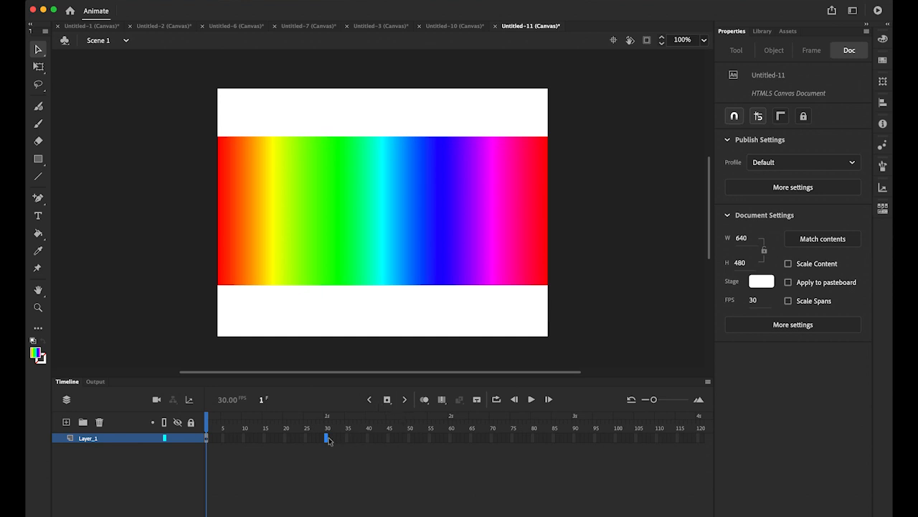
{"action": "left_click", "coordinate": [387, 400]}
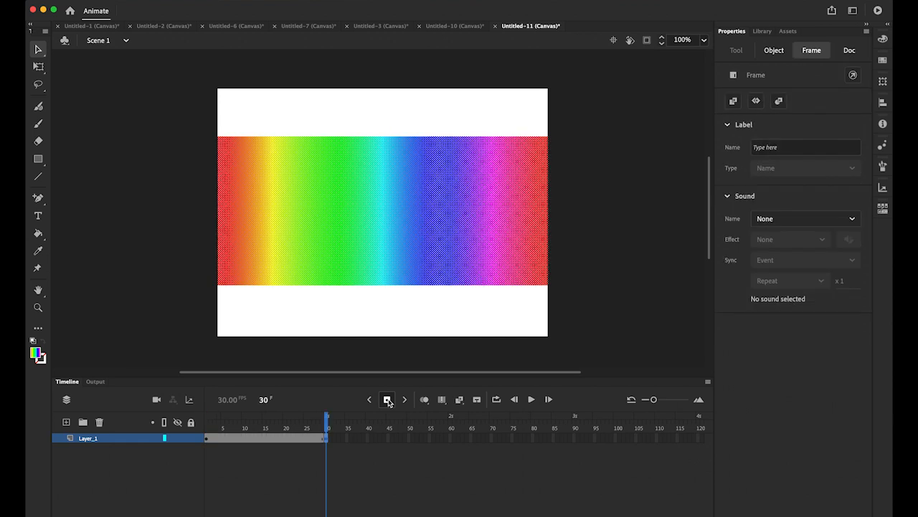
{"action": "left_click", "coordinate": [452, 439]}
{"action": "left_click", "coordinate": [387, 399]}
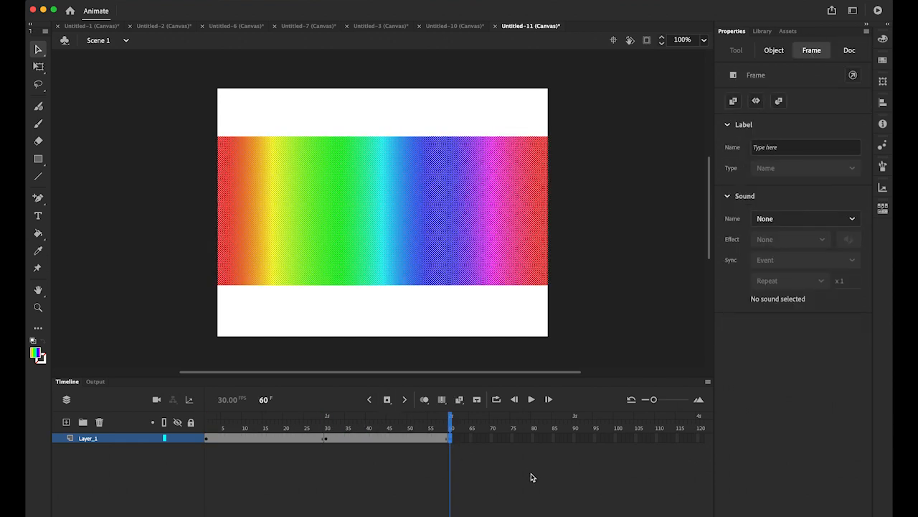
Create shape tweens on Layer_1 between frames 1 and 30 and between frames 30 and 60
{"action": "mouse_move", "coordinate": [454, 426]}
{"action": "left_mouse_down"}
{"action": "mouse_move", "coordinate": [248, 427]}
{"action": "mouse_move", "coordinate": [259, 431]}
{"action": "left_mouse_up"}
{"action": "left_click", "coordinate": [262, 441]}
{"action": "right_click", "coordinate": [260, 440]}
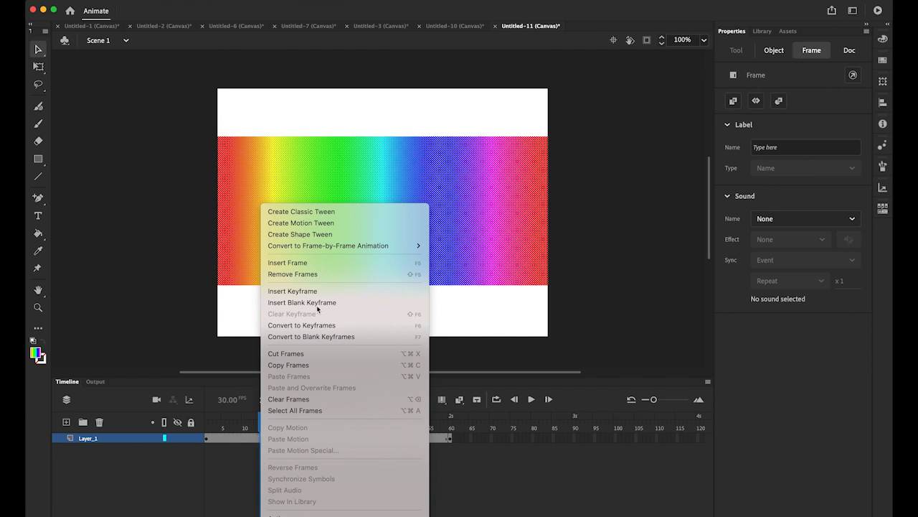
{"action": "left_click", "coordinate": [343, 235]}
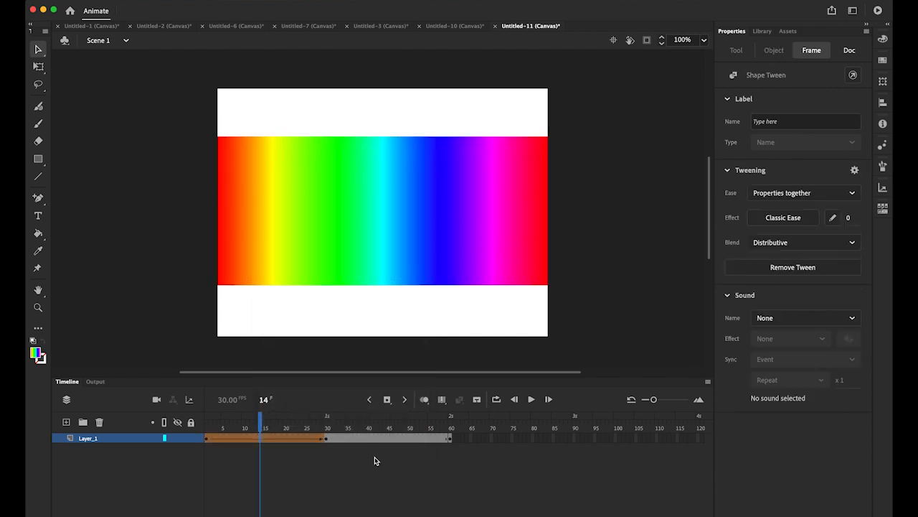
{"action": "left_click", "coordinate": [387, 439]}
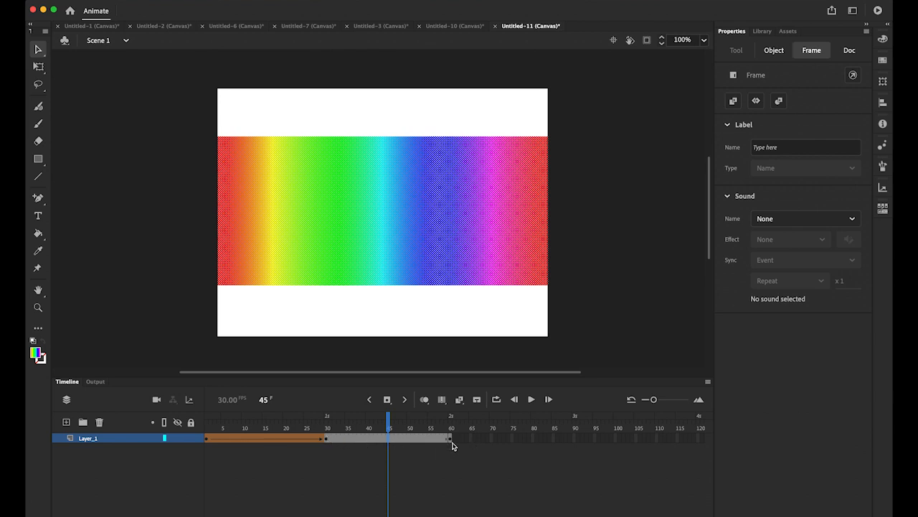
{"action": "right_click", "coordinate": [387, 436]}
{"action": "left_click", "coordinate": [472, 235]}
At frame 30, reorder the rectangle's gradient stops to yellow, cyan, red, green, red, magenta, blue, and move the playhead to frame 60
{"action": "left_click_drag", "start_coordinate": [387, 422], "coordinate": [330, 429]}
{"action": "left_click", "coordinate": [328, 437]}
{"action": "left_click", "coordinate": [338, 444]}
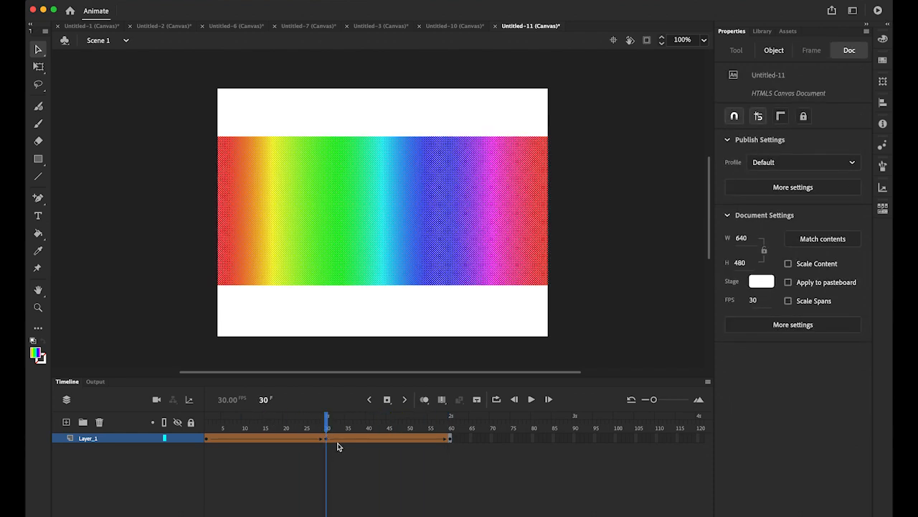
{"action": "left_click", "coordinate": [328, 439]}
{"action": "left_click", "coordinate": [328, 439]}
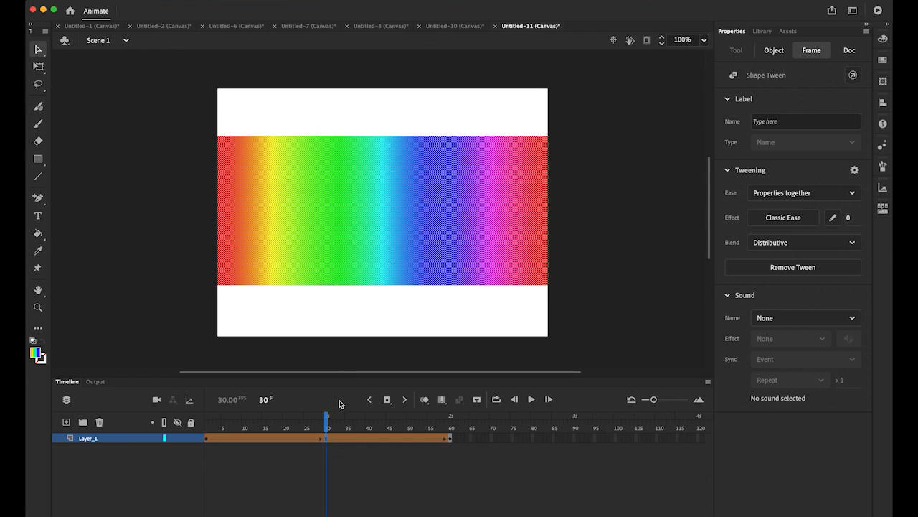
{"action": "mouse_move", "coordinate": [328, 423]}
{"action": "left_mouse_down"}
{"action": "mouse_move", "coordinate": [306, 422]}
{"action": "mouse_move", "coordinate": [327, 423]}
{"action": "left_mouse_up"}
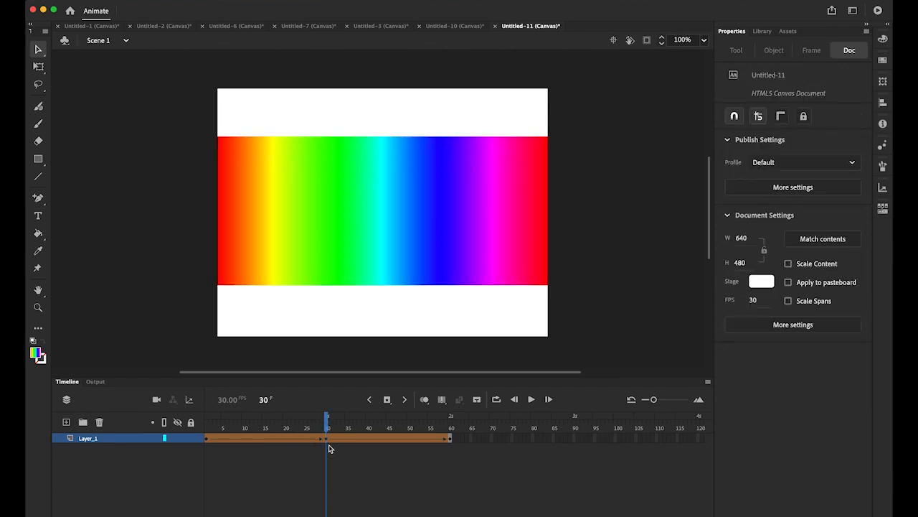
{"action": "left_click", "coordinate": [327, 439]}
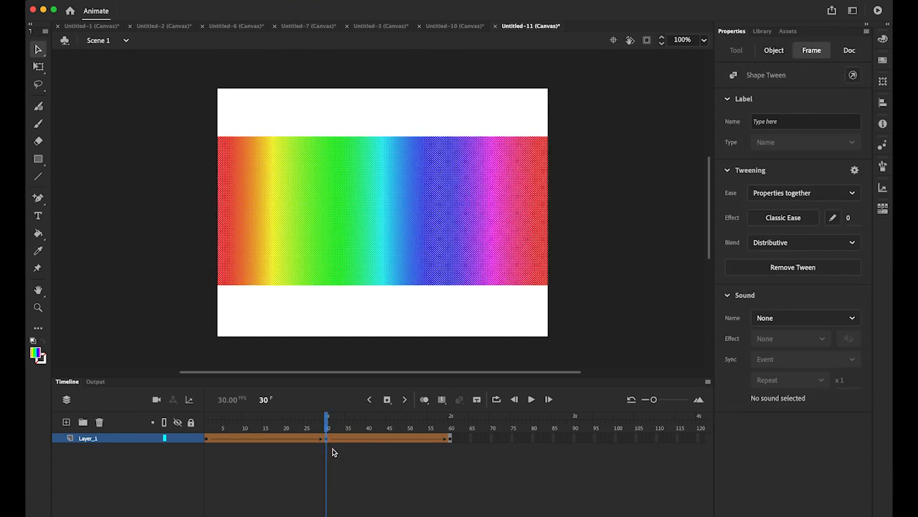
{"action": "left_click", "coordinate": [883, 41]}
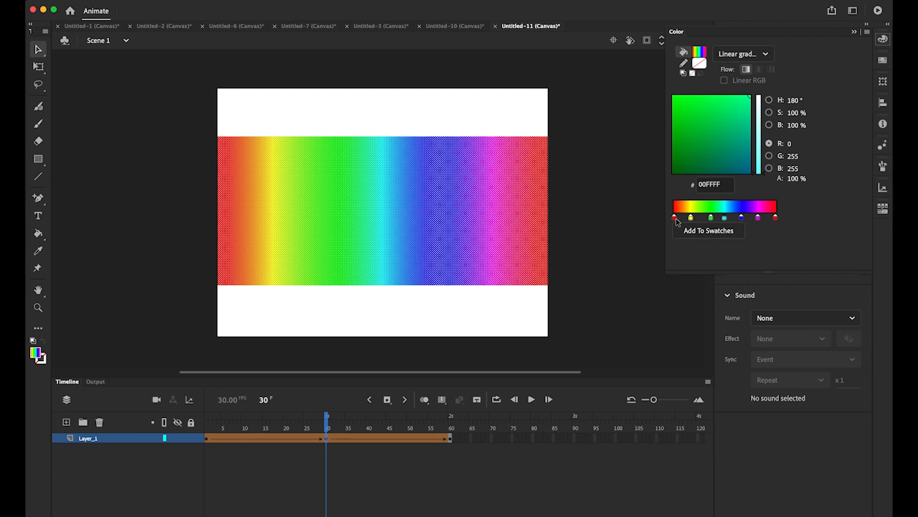
{"action": "left_click_drag", "start_coordinate": [675, 218], "coordinate": [696, 218]}
{"action": "left_click_drag", "start_coordinate": [712, 217], "coordinate": [717, 218]}
{"action": "left_click_drag", "start_coordinate": [775, 217], "coordinate": [707, 218]}
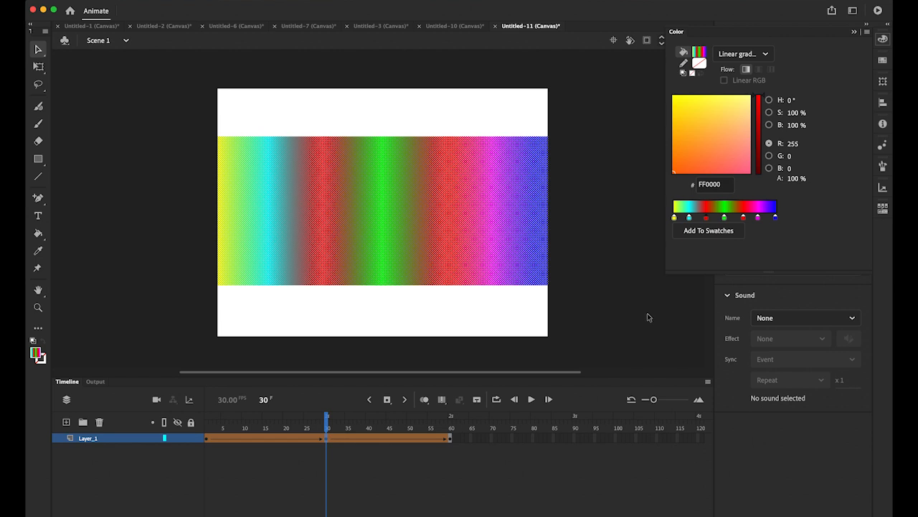
{"action": "left_click_drag", "start_coordinate": [326, 426], "coordinate": [450, 437]}
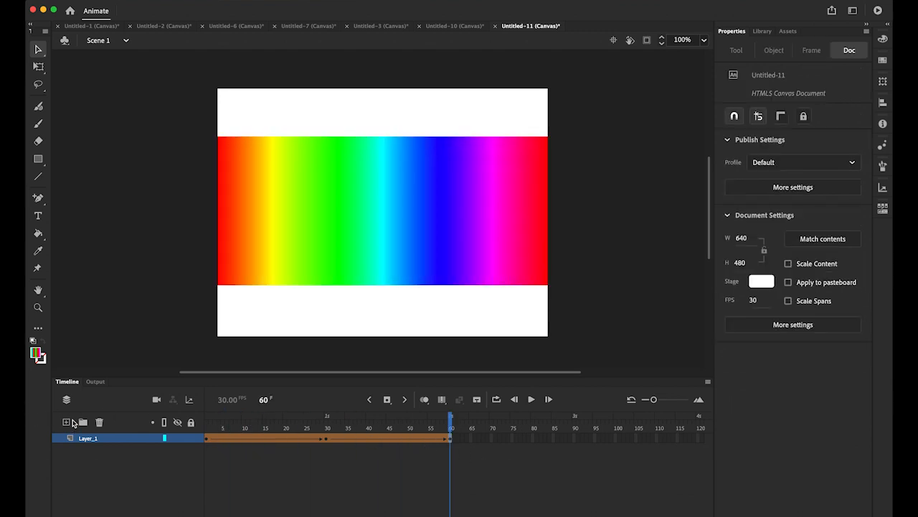
Add a new layer above the gradient with the text RAINBOW in Impact 96 pt and fill the text black
{"action": "left_click", "coordinate": [66, 422]}
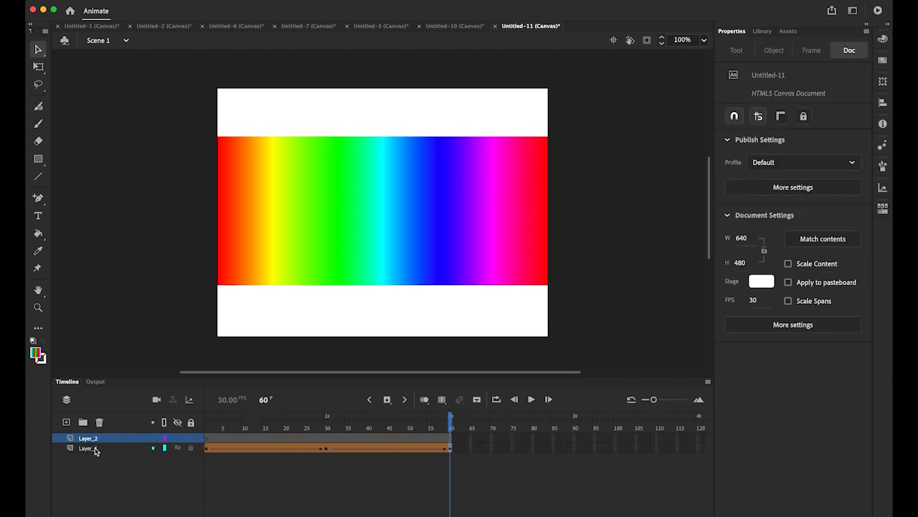
{"action": "left_click", "coordinate": [38, 217]}
{"action": "left_click", "coordinate": [241, 223]}
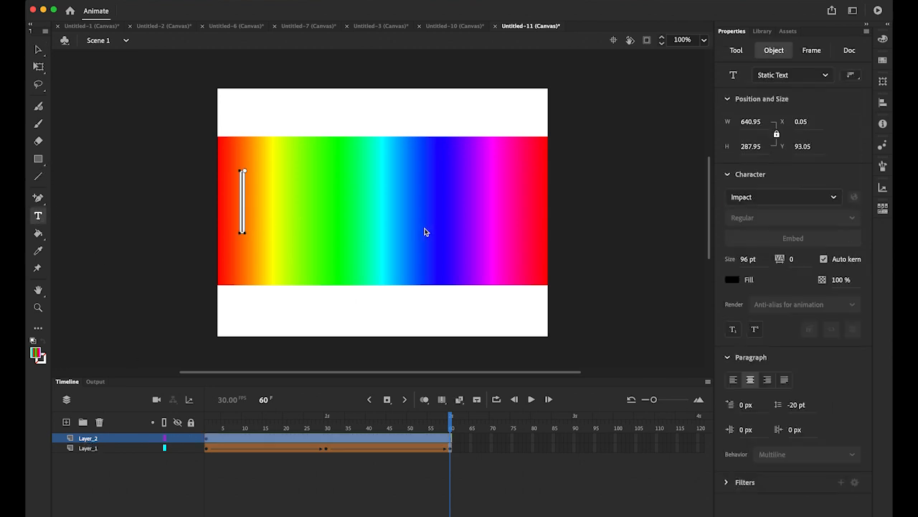
{"action": "type", "text": "RAI"}
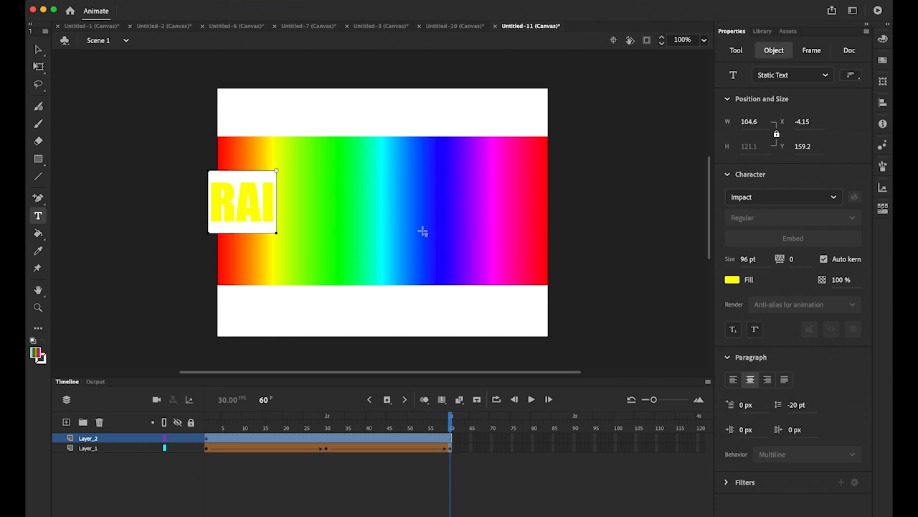
{"action": "type", "text": "NBOW"}
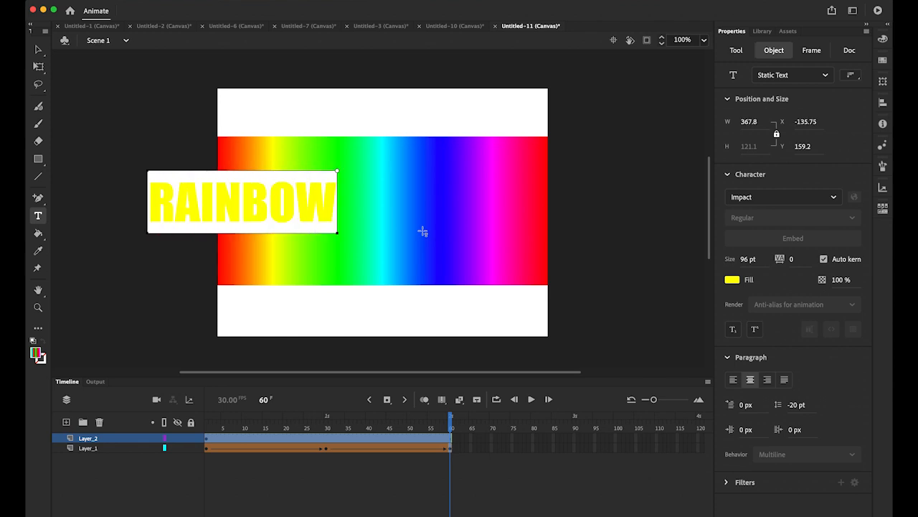
{"action": "key", "text": "Escape"}
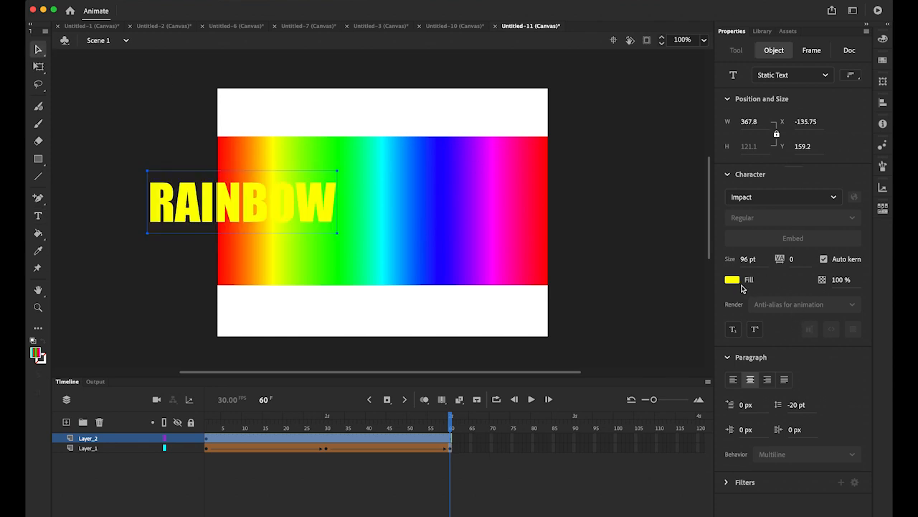
{"action": "left_click", "coordinate": [732, 279]}
{"action": "left_click", "coordinate": [571, 310]}
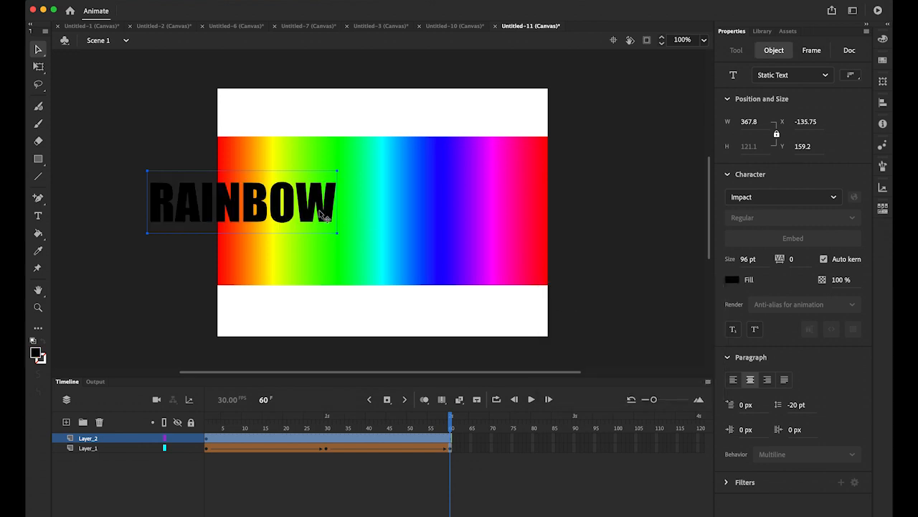
Move the RAINBOW text over the gradient rectangle and scale it to about 612 x 300 px
{"action": "left_click_drag", "start_coordinate": [309, 216], "coordinate": [446, 222]}
{"action": "left_click", "coordinate": [38, 66]}
{"action": "left_click_drag", "start_coordinate": [472, 238], "coordinate": [535, 284]}
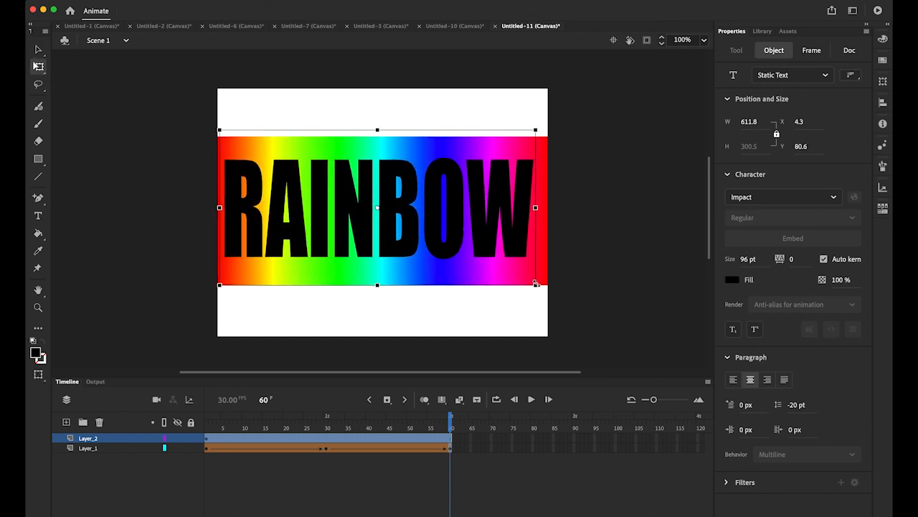
{"action": "left_click", "coordinate": [39, 49]}
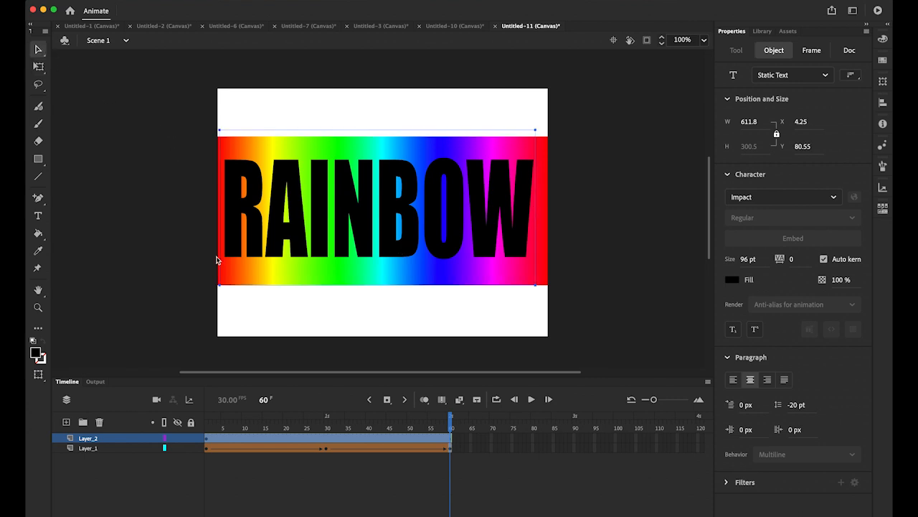
{"action": "left_click", "coordinate": [242, 293]}
Turn Layer_2 with the RAINBOW text into a mask over the gradient layer
{"action": "left_click", "coordinate": [72, 440]}
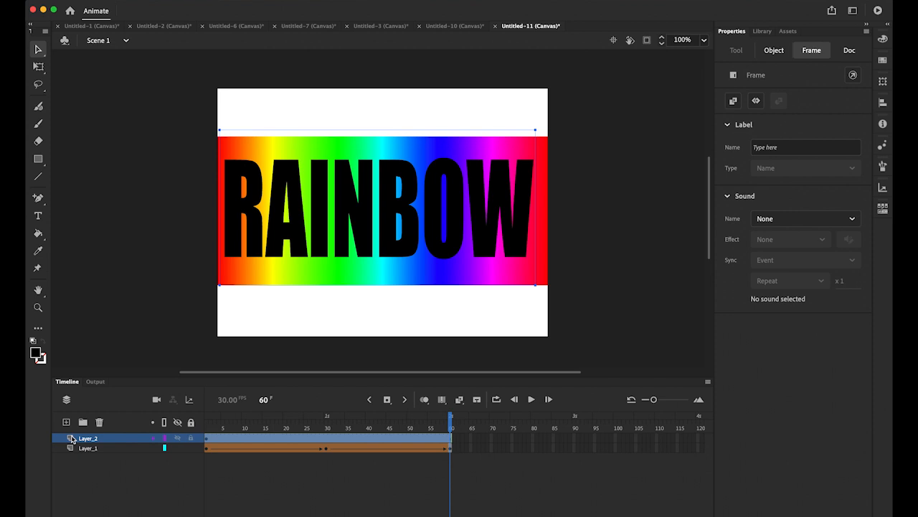
{"action": "right_click", "coordinate": [71, 441]}
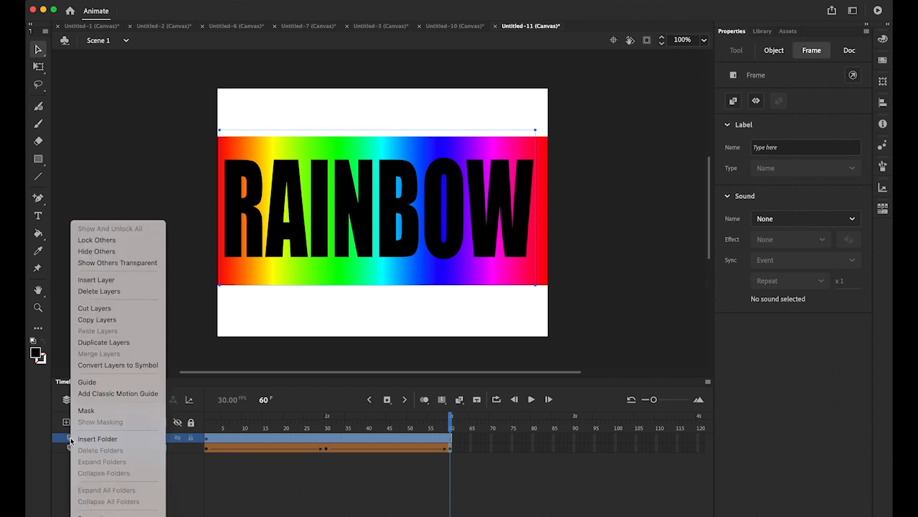
{"action": "left_click", "coordinate": [104, 411]}
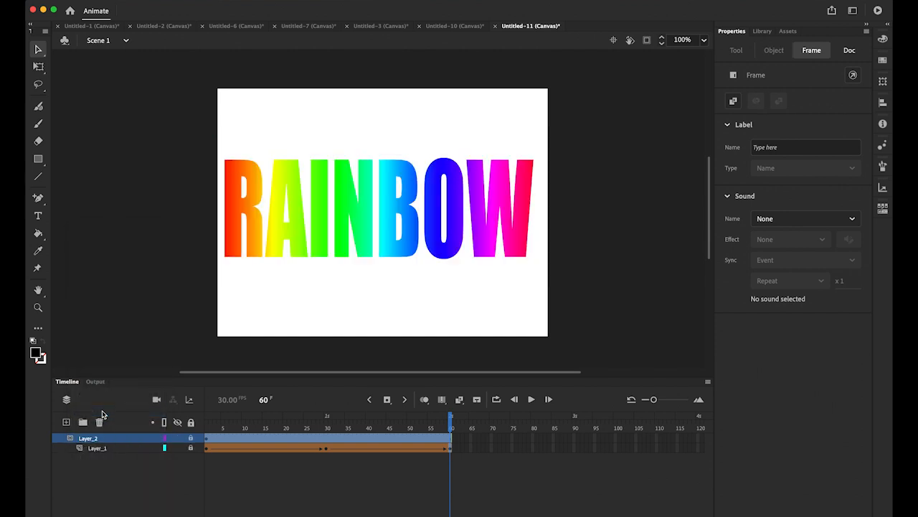
Play the RAINBOW animation and test the movie in the browser before returning to Adobe Animate
{"action": "left_click", "coordinate": [531, 399]}
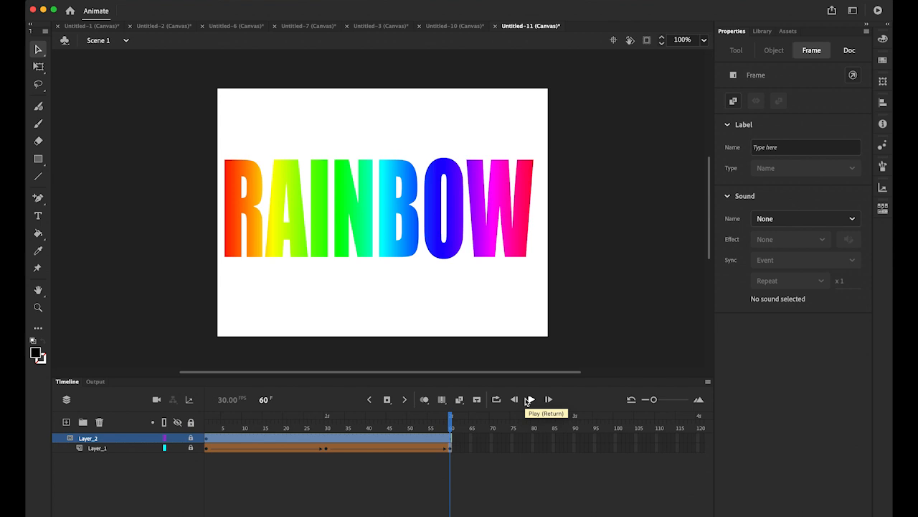
{"action": "left_click", "coordinate": [301, 1]}
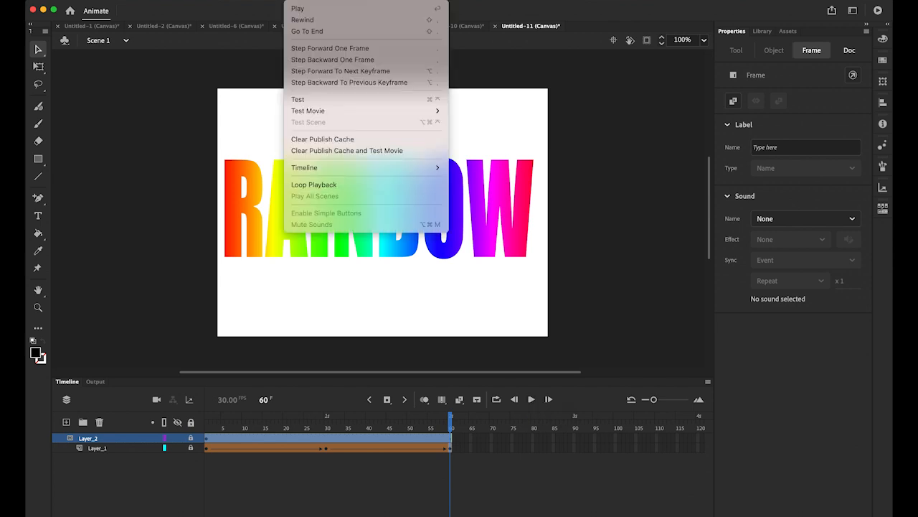
{"action": "mouse_move", "coordinate": [342, 109]}
{"action": "left_click", "coordinate": [508, 126]}
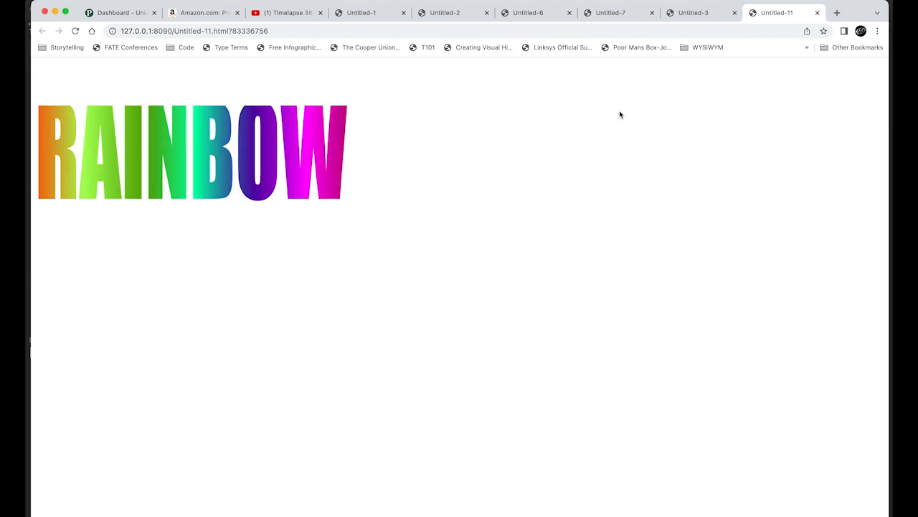
{"action": "mouse_move", "coordinate": [375, 506]}
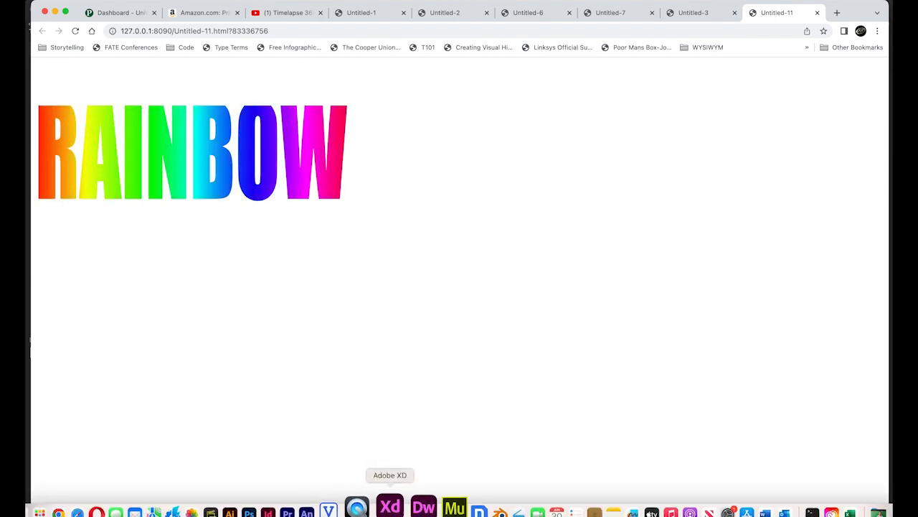
{"action": "left_click", "coordinate": [342, 508]}
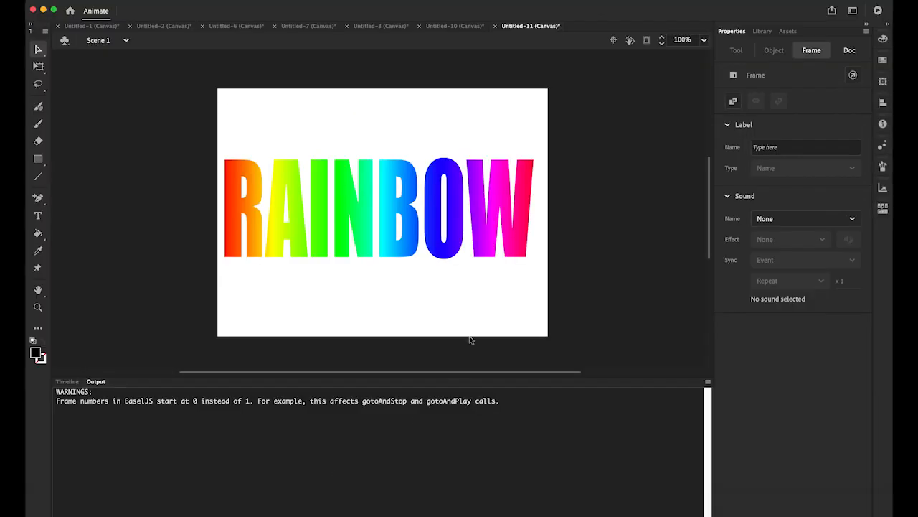
Scrub the RAINBOW animation to frame 37, and review the Arches National Park mask example in Google Chrome
{"action": "left_click", "coordinate": [68, 381]}
{"action": "left_click_drag", "start_coordinate": [454, 429], "coordinate": [355, 428]}
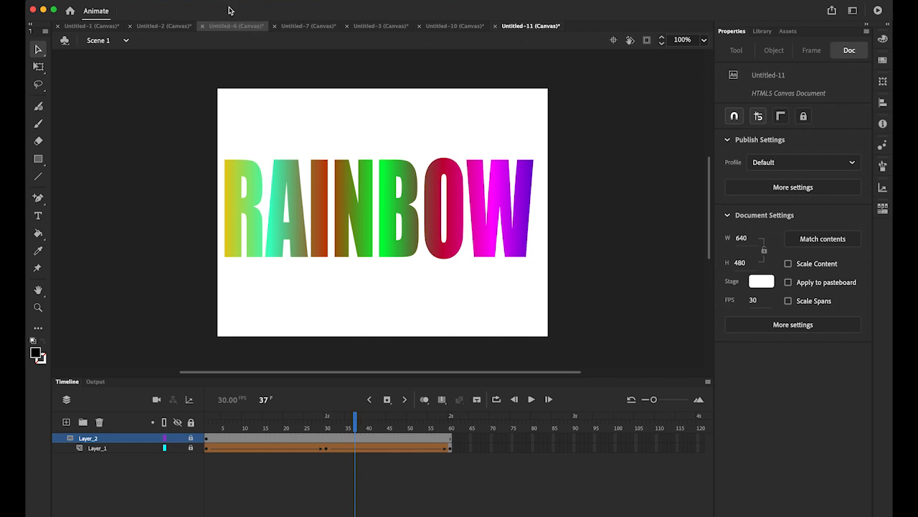
{"action": "mouse_move", "coordinate": [58, 510]}
{"action": "left_click", "coordinate": [90, 506]}
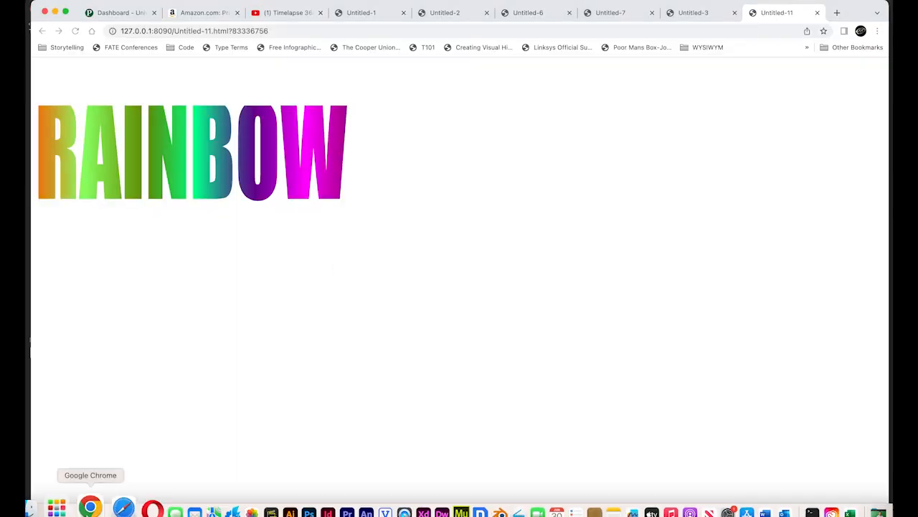
{"action": "left_click", "coordinate": [517, 12]}
{"action": "left_click", "coordinate": [451, 12]}
{"action": "left_click", "coordinate": [535, 13]}
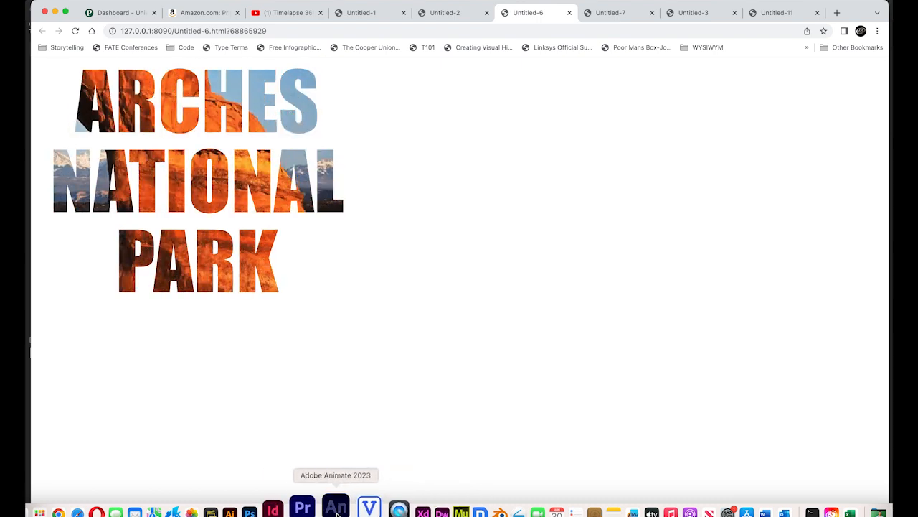
Return to Adobe Animate and create a new 640 x 480 HTML5 Canvas document at 30 fps
{"action": "left_click", "coordinate": [336, 509]}
{"action": "left_click", "coordinate": [93, 0]}
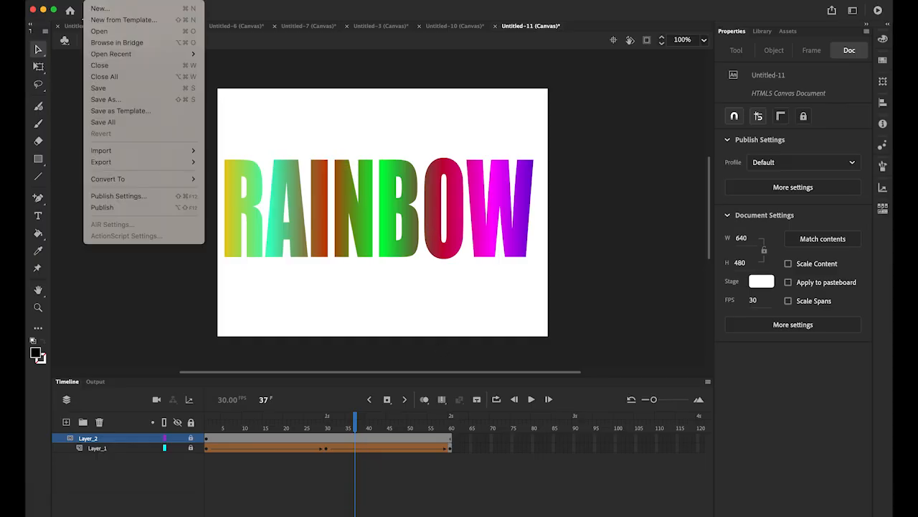
{"action": "left_click", "coordinate": [107, 9]}
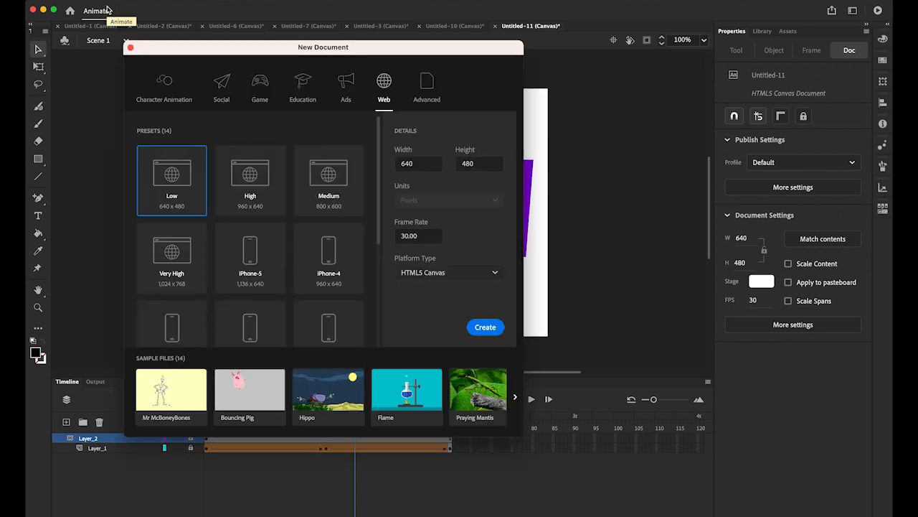
{"action": "left_click", "coordinate": [420, 164]}
{"action": "left_click", "coordinate": [476, 164]}
{"action": "left_click", "coordinate": [426, 236]}
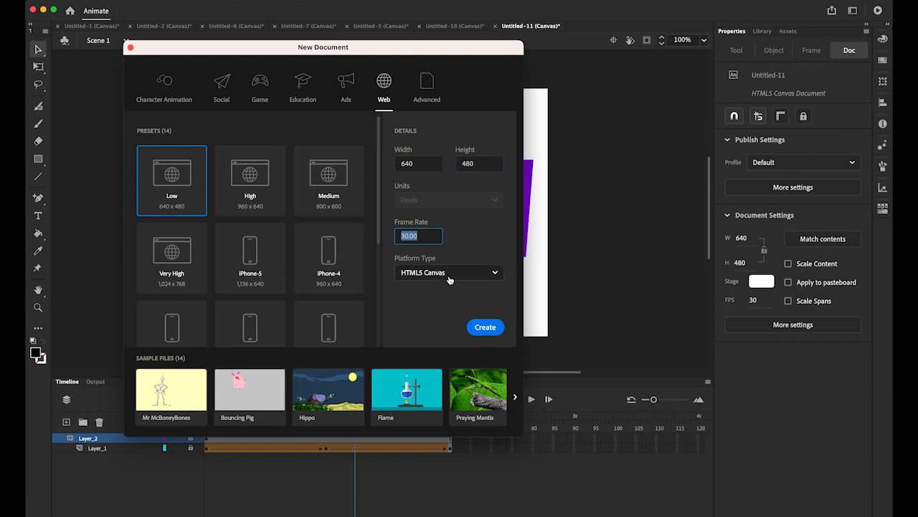
{"action": "left_click", "coordinate": [486, 328]}
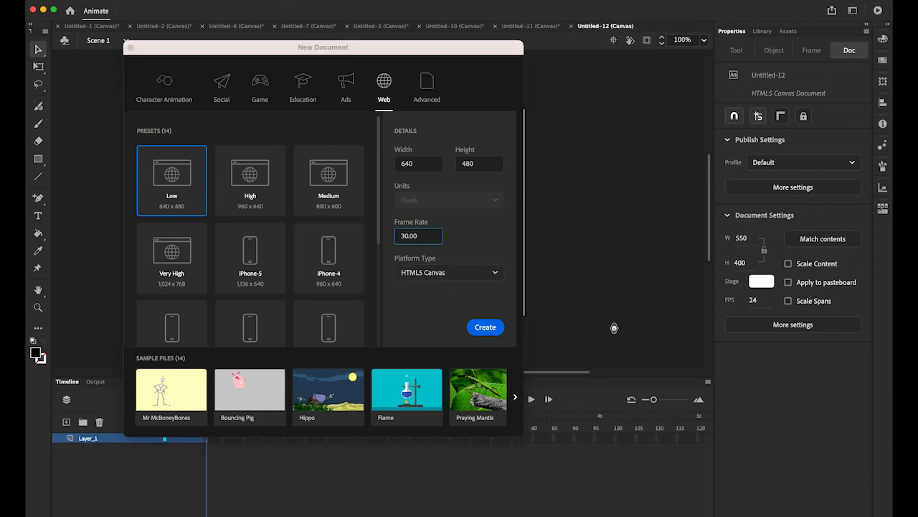
Import Arches-National-Park.jpeg to the stage
{"action": "left_click", "coordinate": [93, 1]}
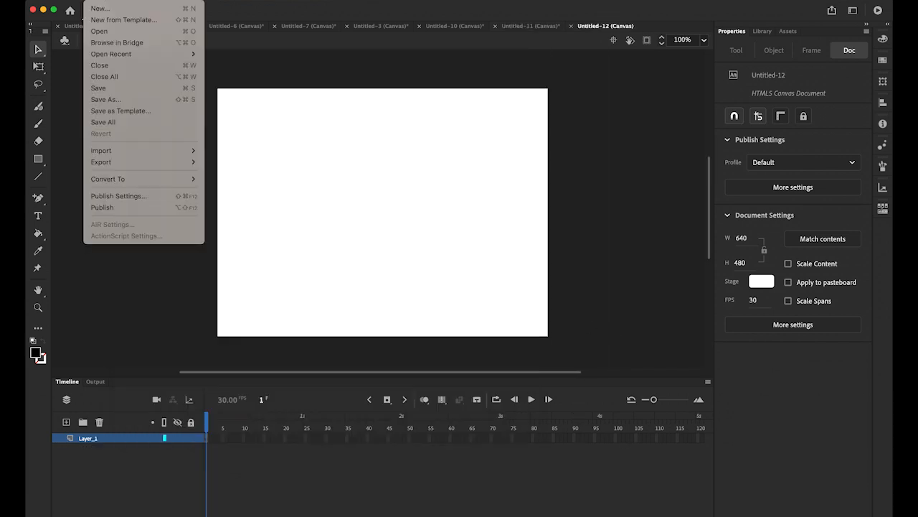
{"action": "mouse_move", "coordinate": [148, 151]}
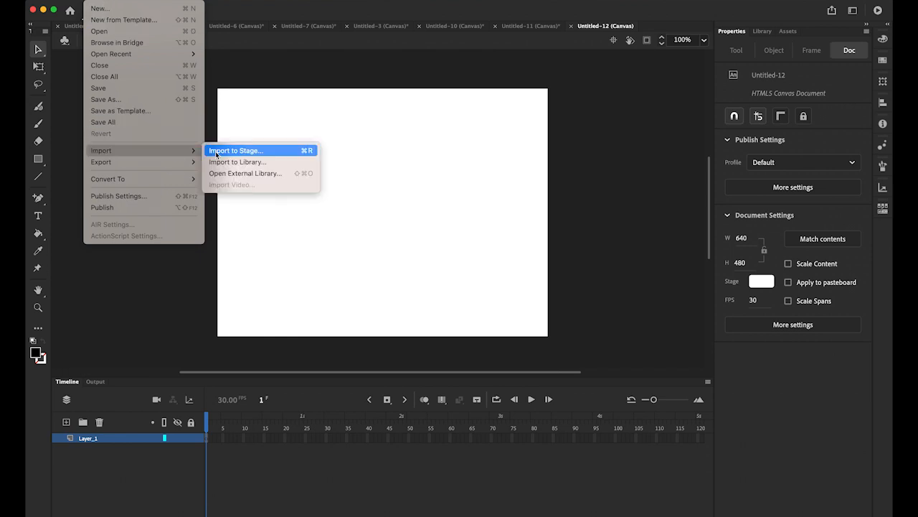
{"action": "left_click", "coordinate": [216, 154]}
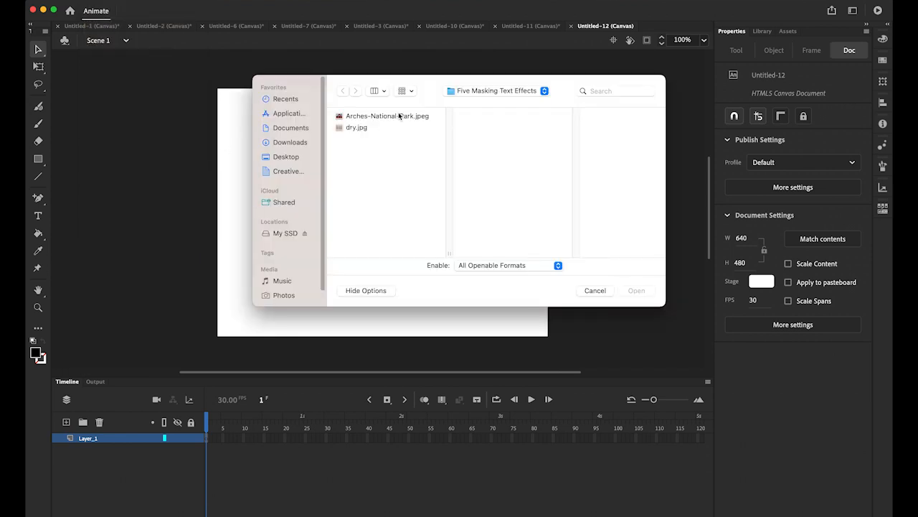
{"action": "left_click", "coordinate": [399, 115]}
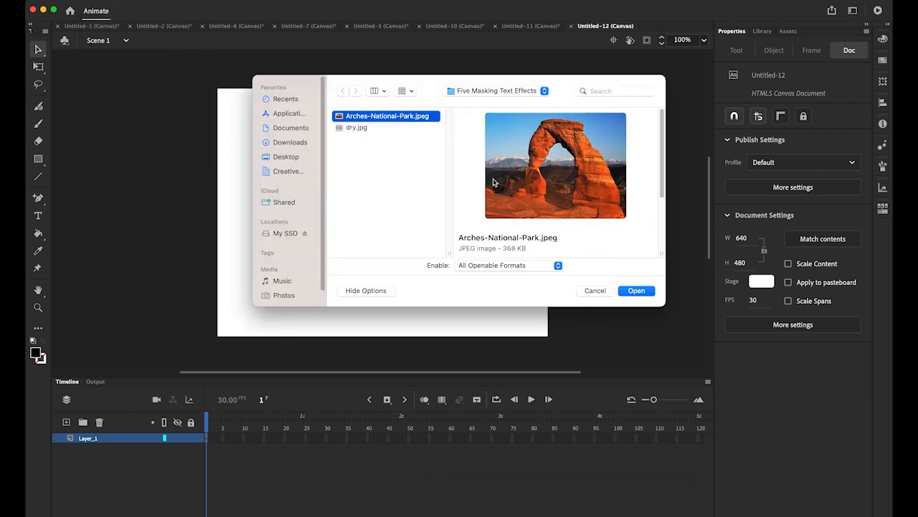
{"action": "left_click", "coordinate": [637, 291]}
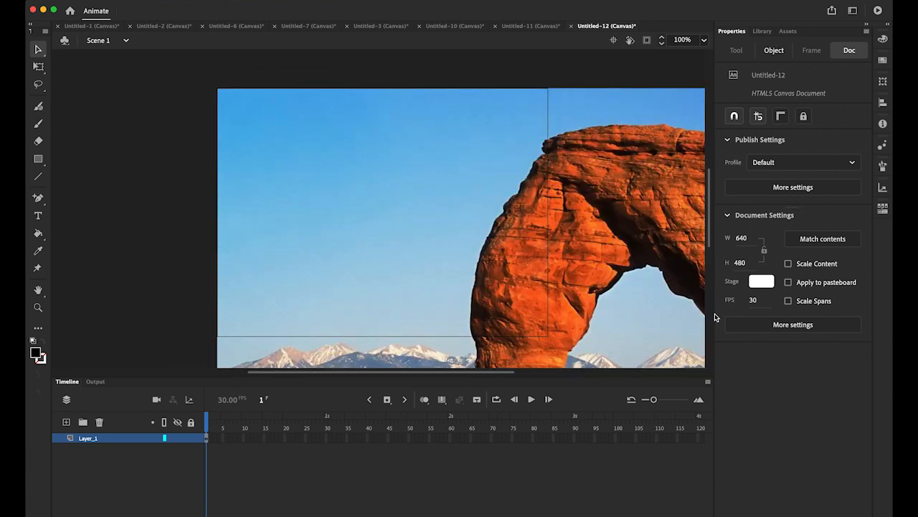
Move the arch photo straight up on the stage to X 0 and Y about -332
{"action": "left_click", "coordinate": [38, 290]}
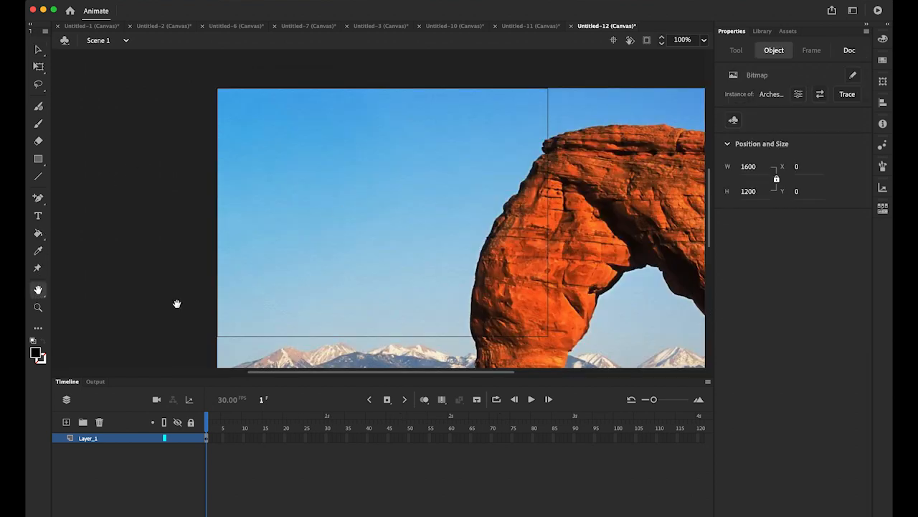
{"action": "left_click", "coordinate": [396, 264]}
{"action": "left_click_drag", "start_coordinate": [448, 252], "coordinate": [401, 199]}
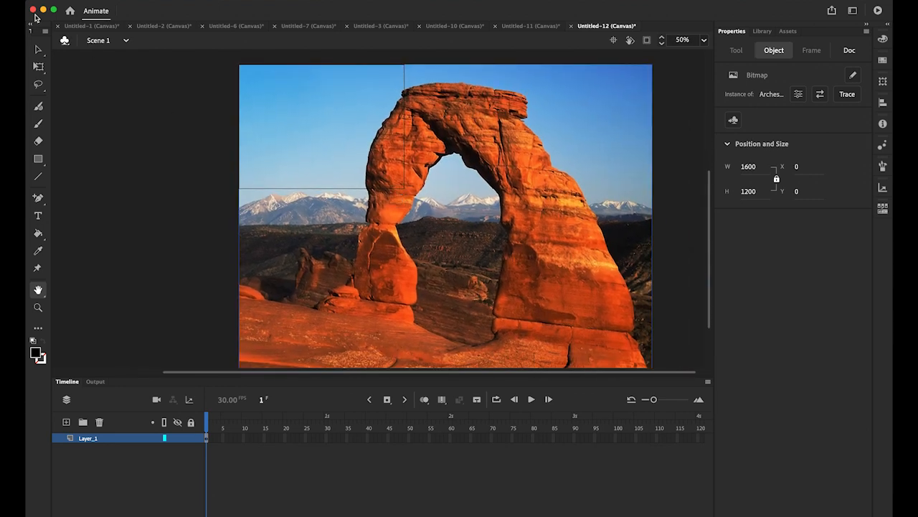
{"action": "left_click", "coordinate": [39, 50]}
{"action": "left_click_drag", "start_coordinate": [449, 304], "coordinate": [448, 223]}
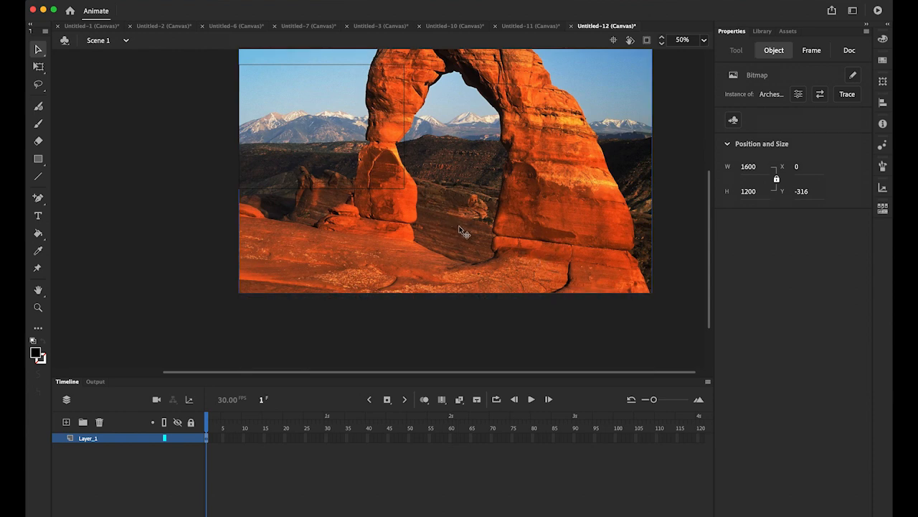
{"action": "left_click_drag", "start_coordinate": [459, 225], "coordinate": [459, 220]}
{"action": "left_click", "coordinate": [167, 231]}
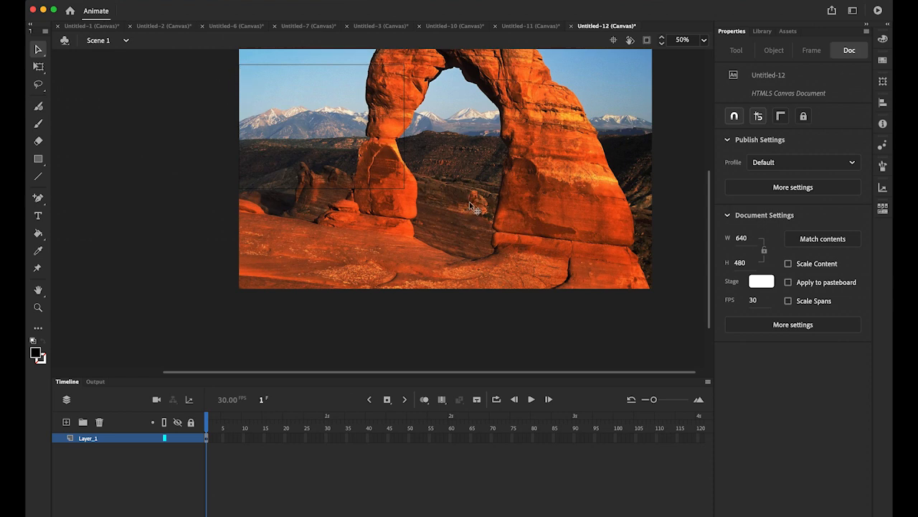
Add keyframes at frames 60 and 120 of Layer_1, and shift the photo at frame 60 horizontally to X -960
{"action": "left_click", "coordinate": [208, 440]}
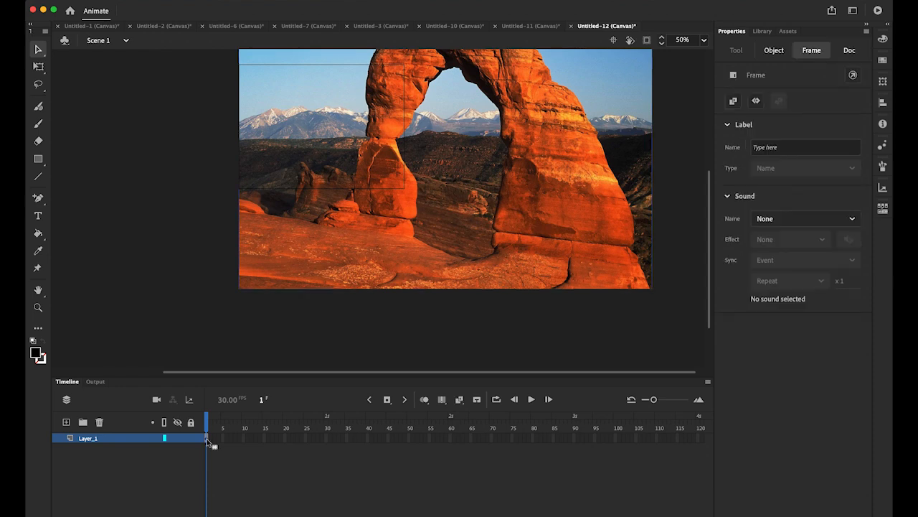
{"action": "left_click", "coordinate": [450, 438]}
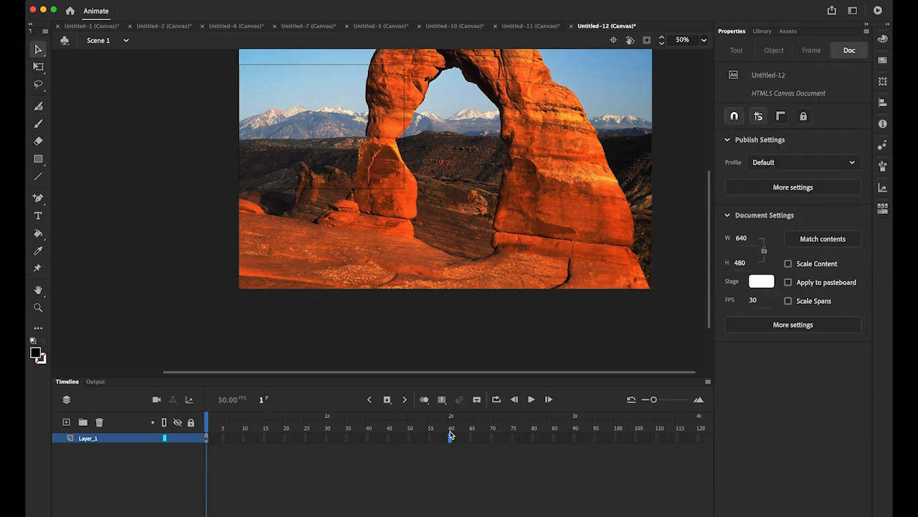
{"action": "left_click", "coordinate": [387, 400]}
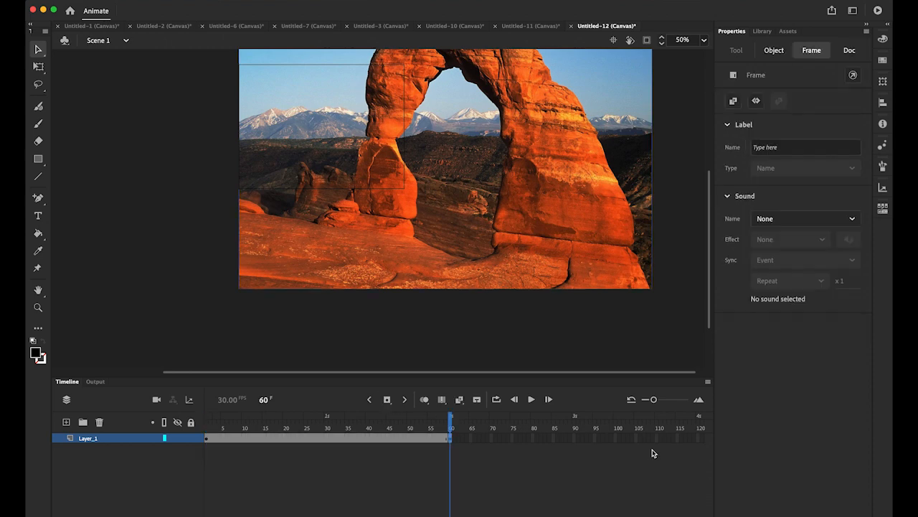
{"action": "left_click", "coordinate": [698, 440]}
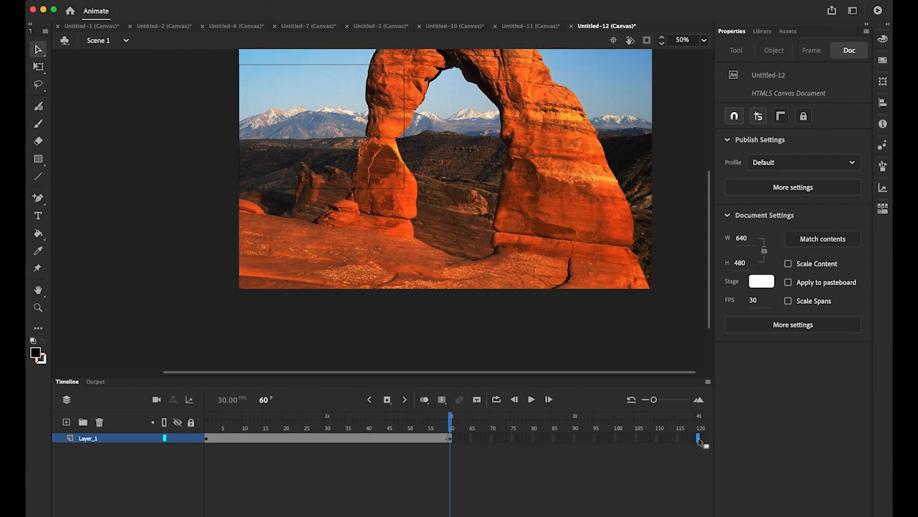
{"action": "left_click", "coordinate": [388, 400]}
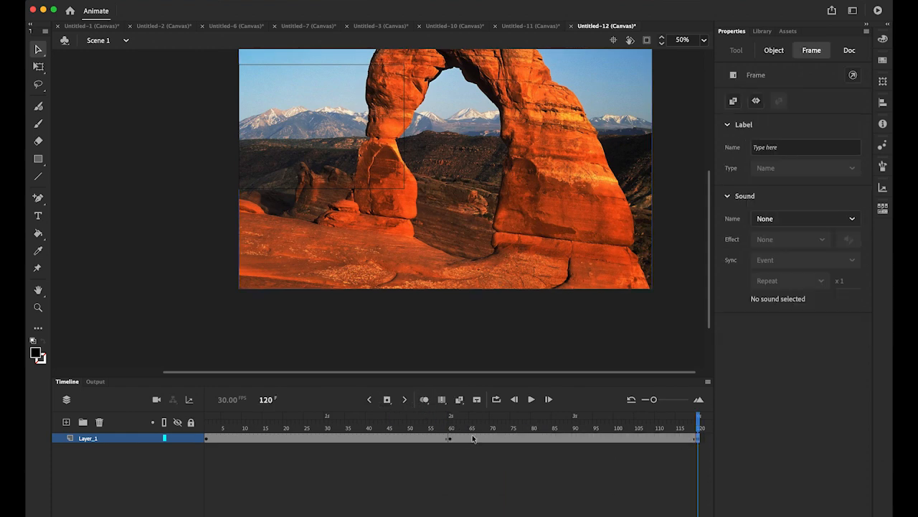
{"action": "left_click", "coordinate": [451, 438]}
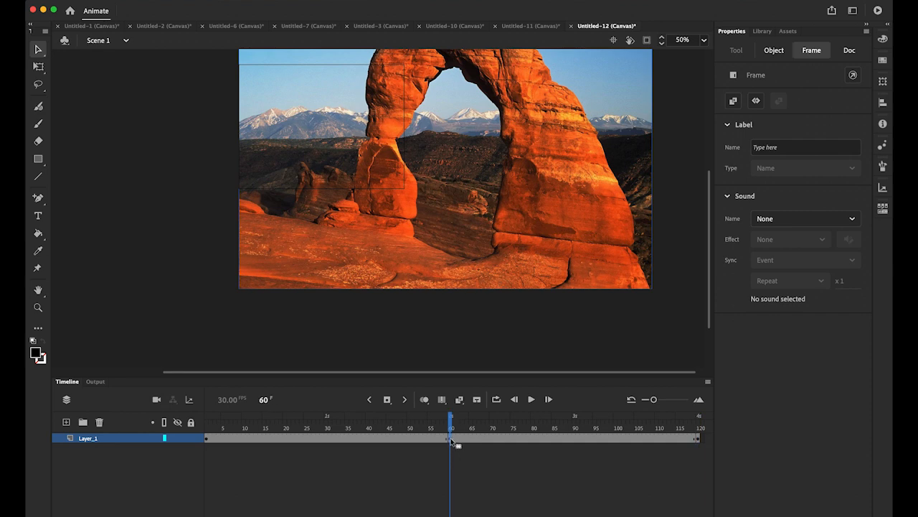
{"action": "left_click_drag", "start_coordinate": [617, 209], "coordinate": [370, 193]}
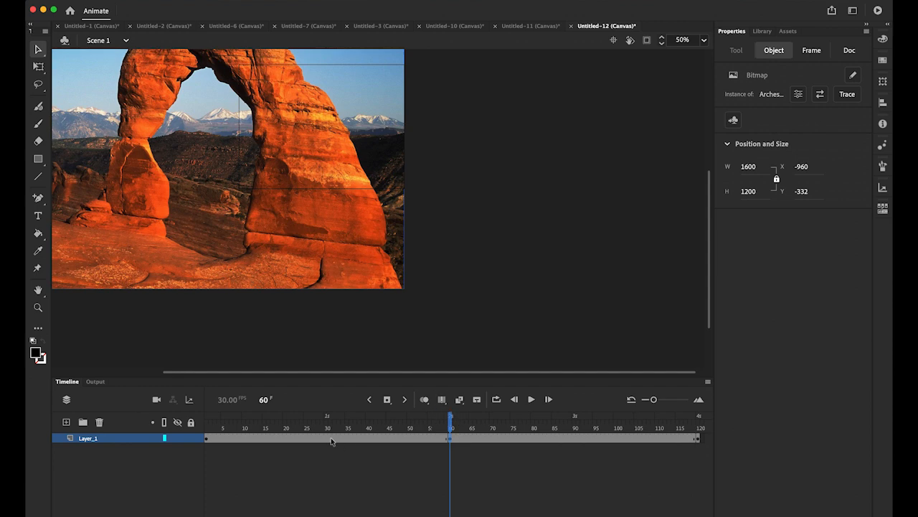
Create classic tweens on Layer_1 for frames 1 to 60 and 60 to 120, and play the animation
{"action": "left_click", "coordinate": [330, 439]}
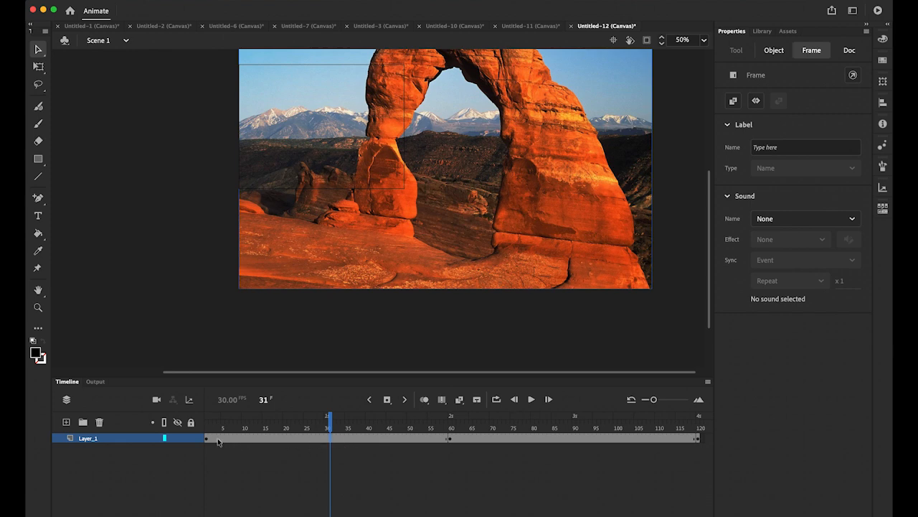
{"action": "right_click", "coordinate": [329, 437]}
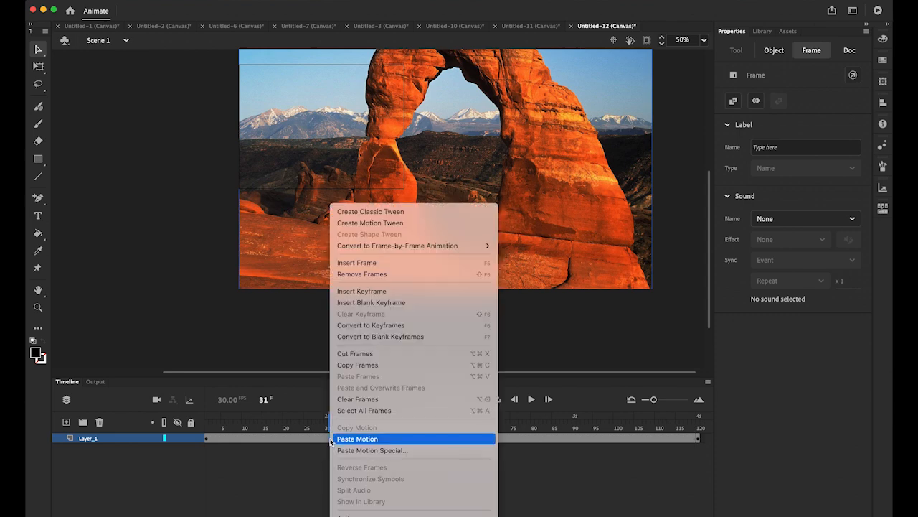
{"action": "left_click", "coordinate": [393, 212]}
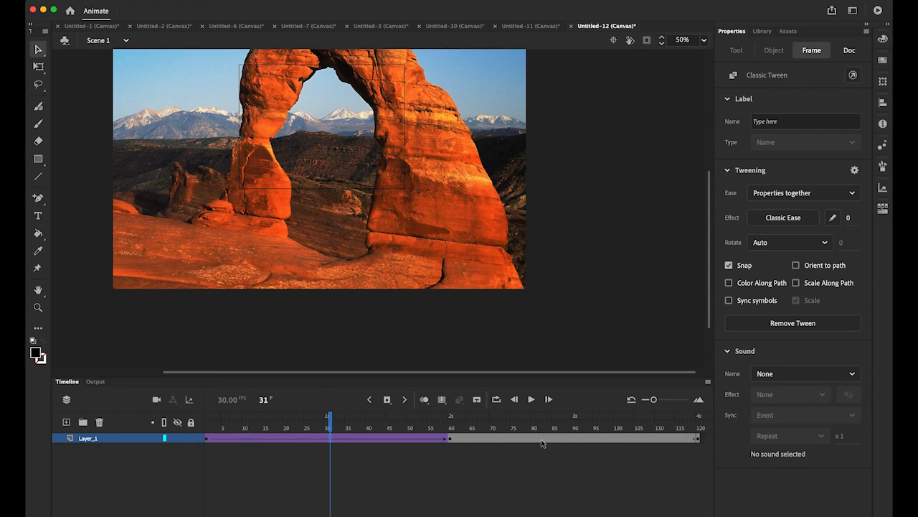
{"action": "left_click", "coordinate": [571, 437]}
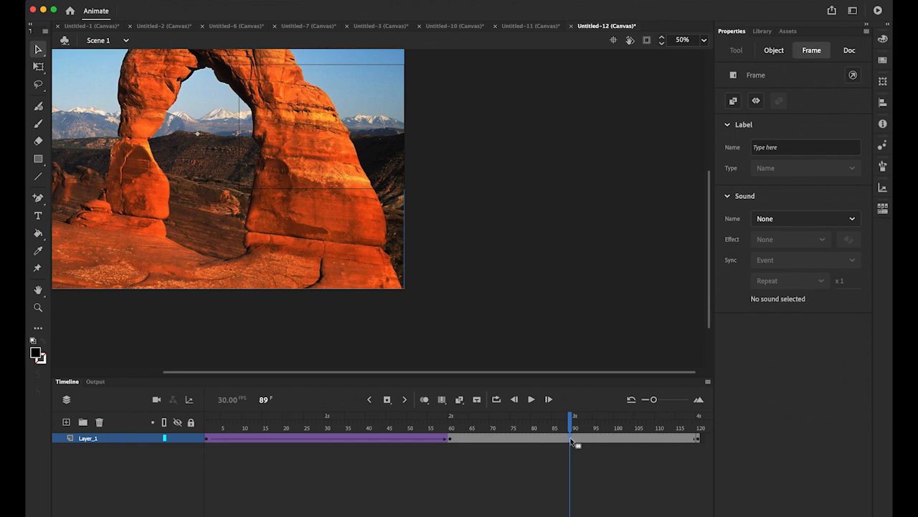
{"action": "right_click", "coordinate": [571, 440]}
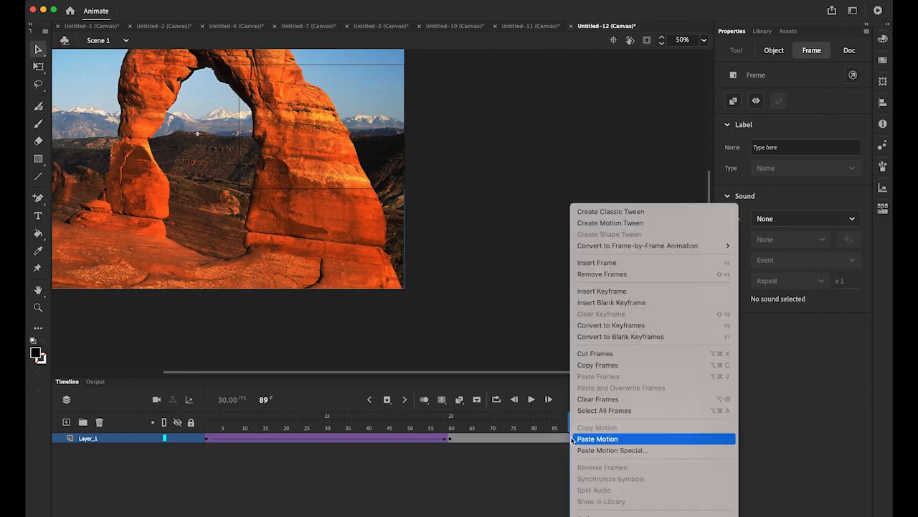
{"action": "left_click", "coordinate": [644, 213]}
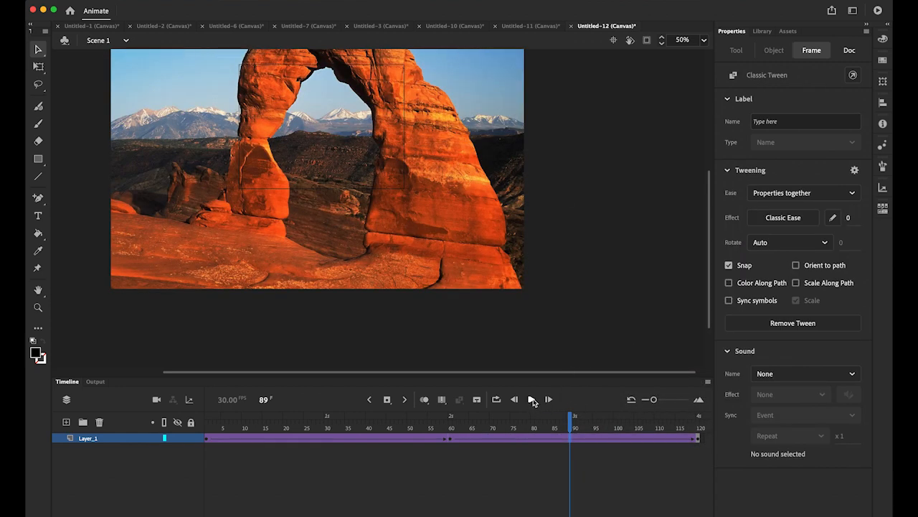
{"action": "left_click", "coordinate": [532, 399]}
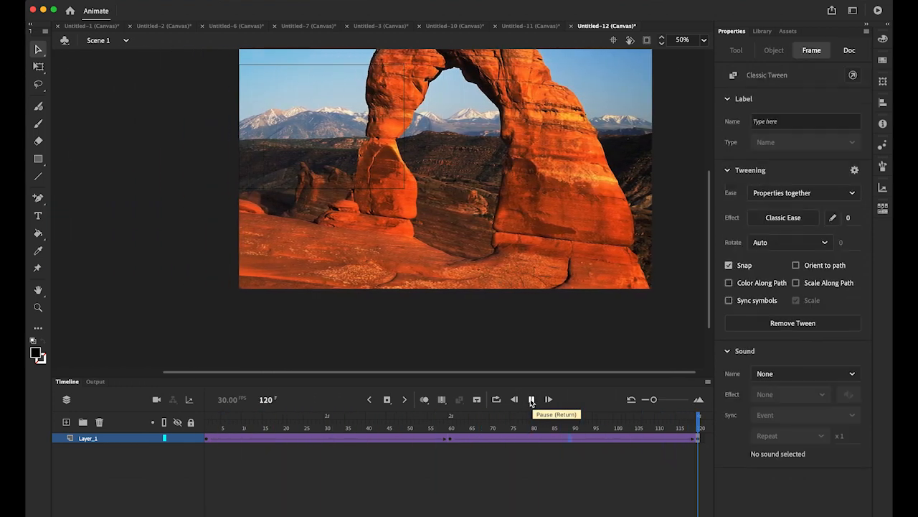
Add a new layer above Layer_1 for the mask text
{"action": "double_click", "coordinate": [39, 290]}
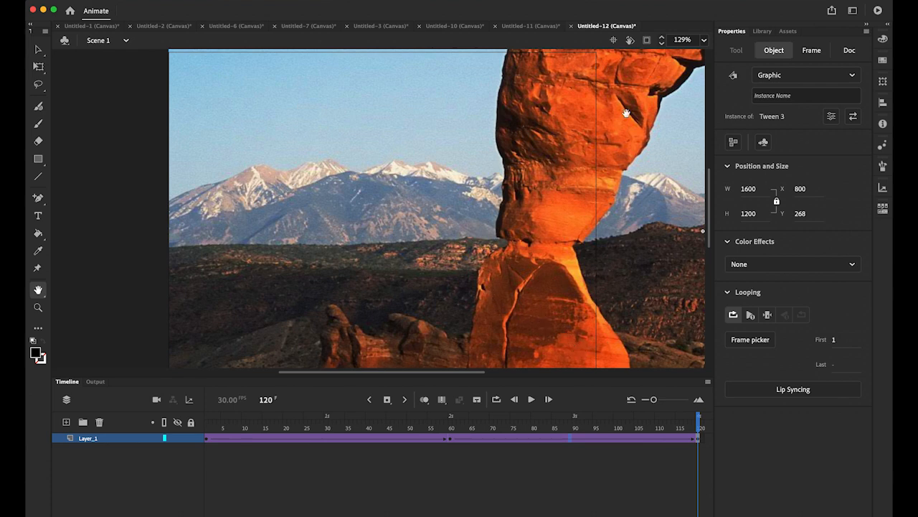
{"action": "left_click", "coordinate": [704, 41]}
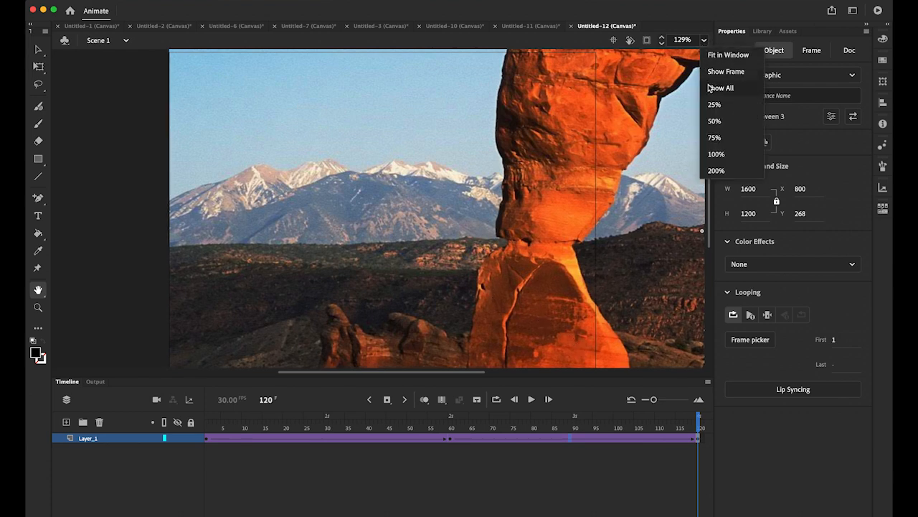
{"action": "left_click", "coordinate": [717, 154]}
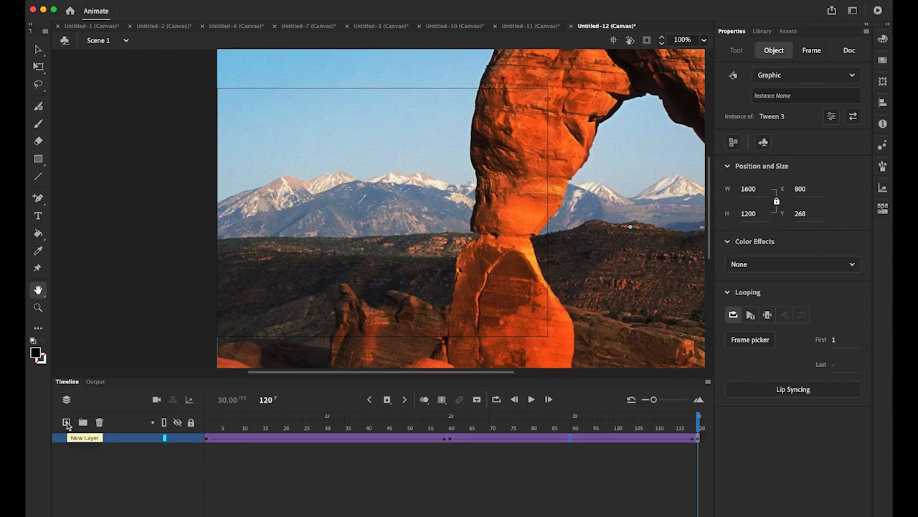
{"action": "left_click", "coordinate": [66, 422]}
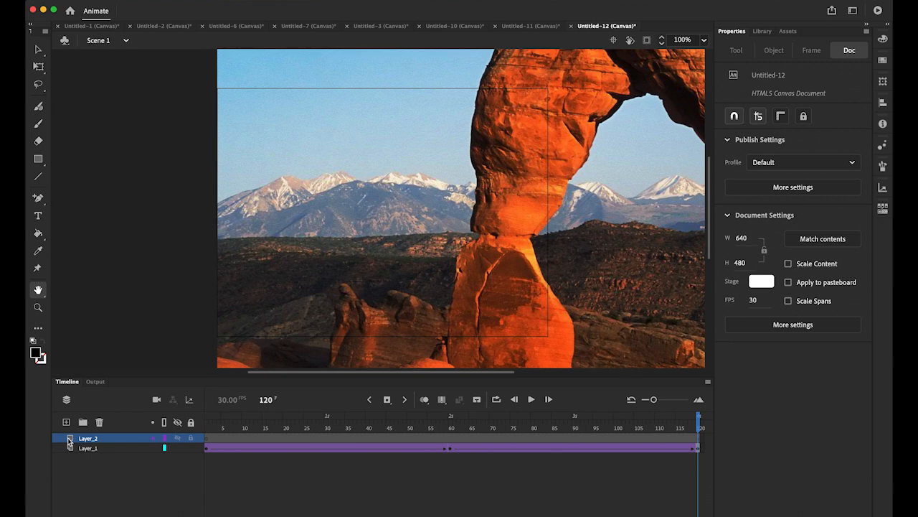
{"action": "left_click", "coordinate": [67, 437]}
Add centred static text on Layer_2 in 96 pt Impact, reading ARCHES, NATIONAL and PARK on three separate lines
{"action": "left_click", "coordinate": [38, 216]}
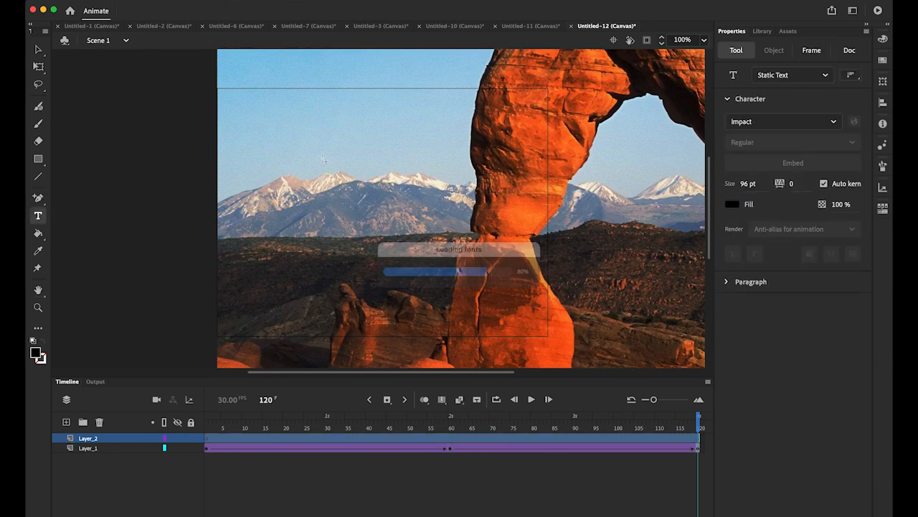
{"action": "left_click", "coordinate": [357, 137]}
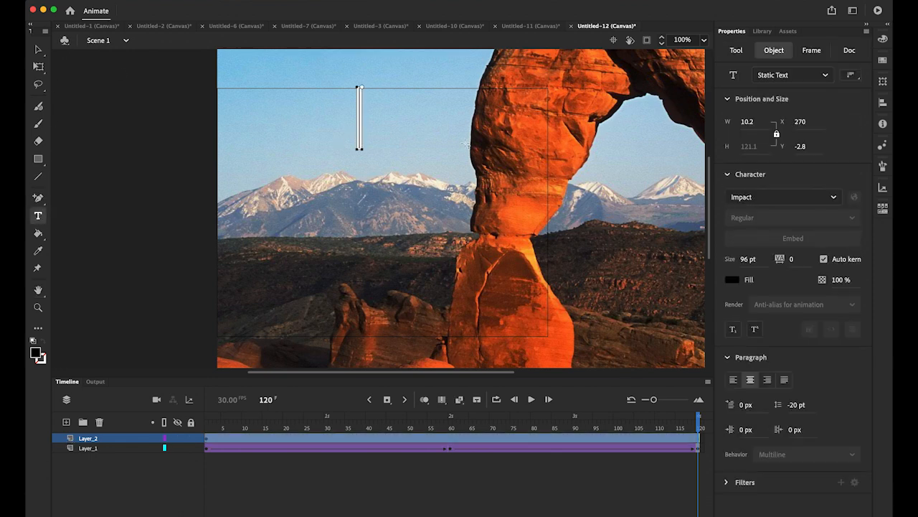
{"action": "type", "text": "ARCHES"}
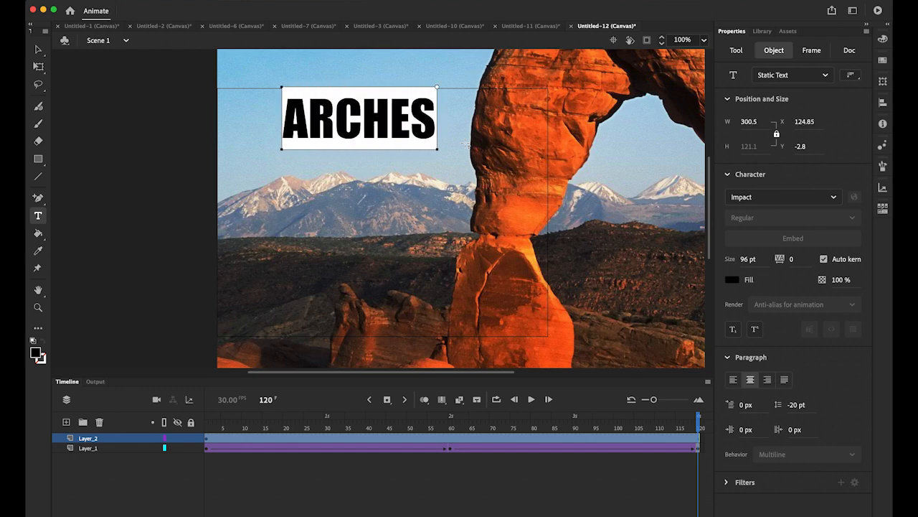
{"action": "key", "text": "Return"}
{"action": "type", "text": "NATIONAL"}
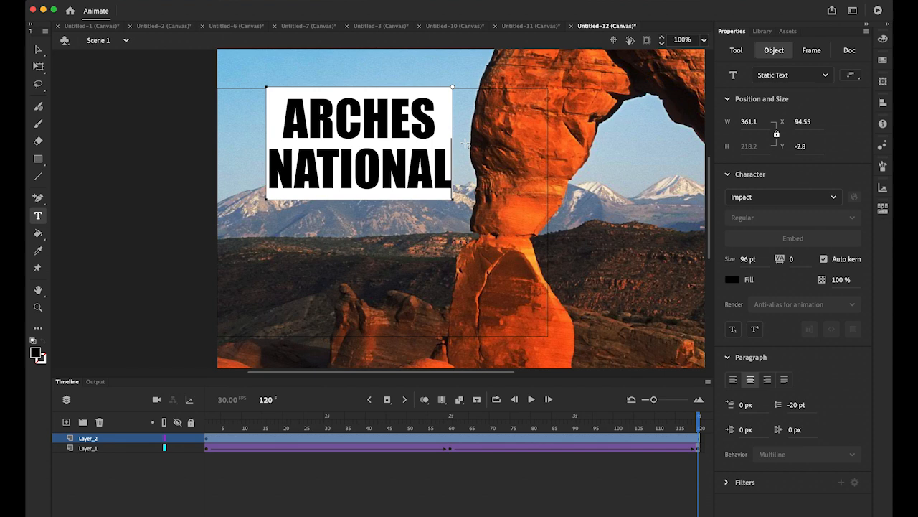
{"action": "key", "text": "Return"}
{"action": "type", "text": "PARK"}
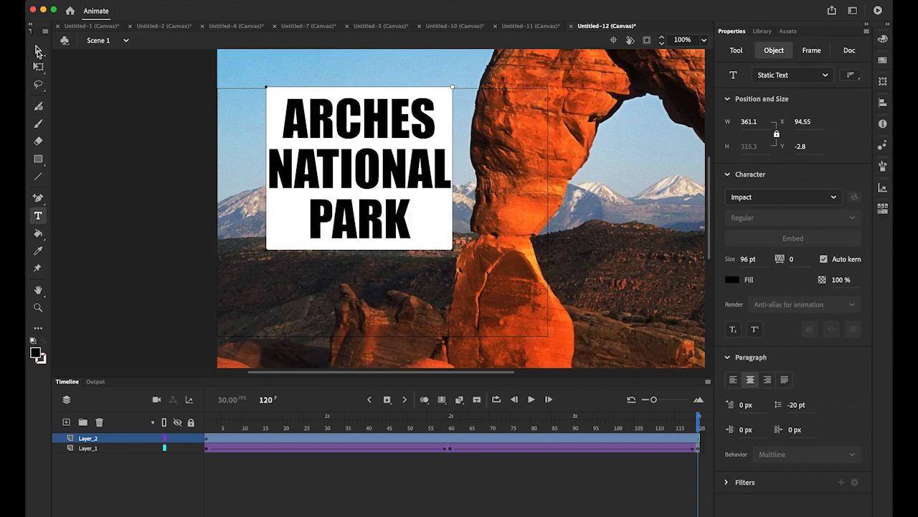
Scale the three-line text up to about 613 px wide and position it over the stage at about X 7.6, Y -29
{"action": "left_click", "coordinate": [37, 51]}
{"action": "left_click", "coordinate": [38, 66]}
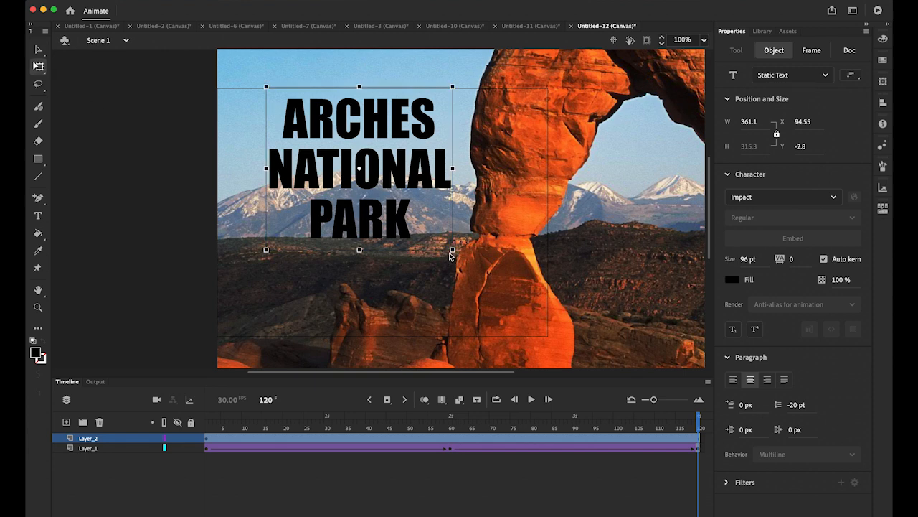
{"action": "left_click_drag", "start_coordinate": [453, 250], "coordinate": [502, 293]}
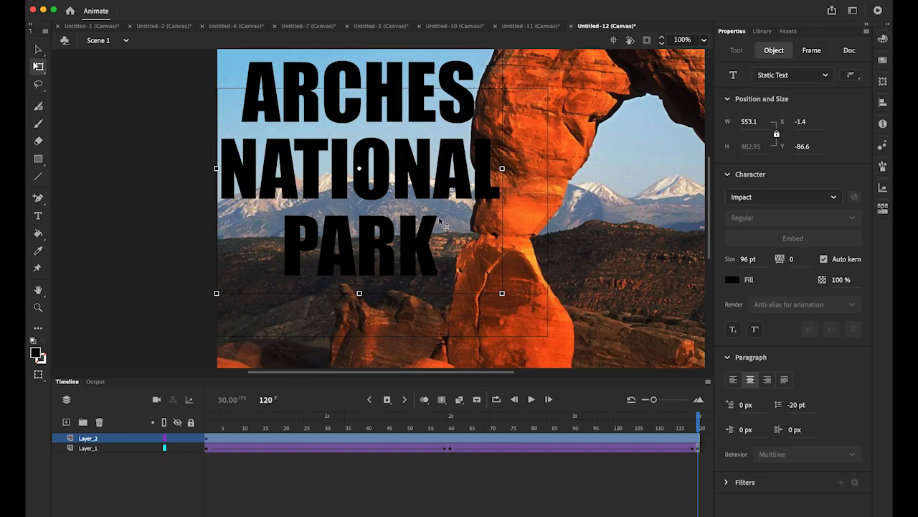
{"action": "left_click_drag", "start_coordinate": [424, 193], "coordinate": [444, 238]}
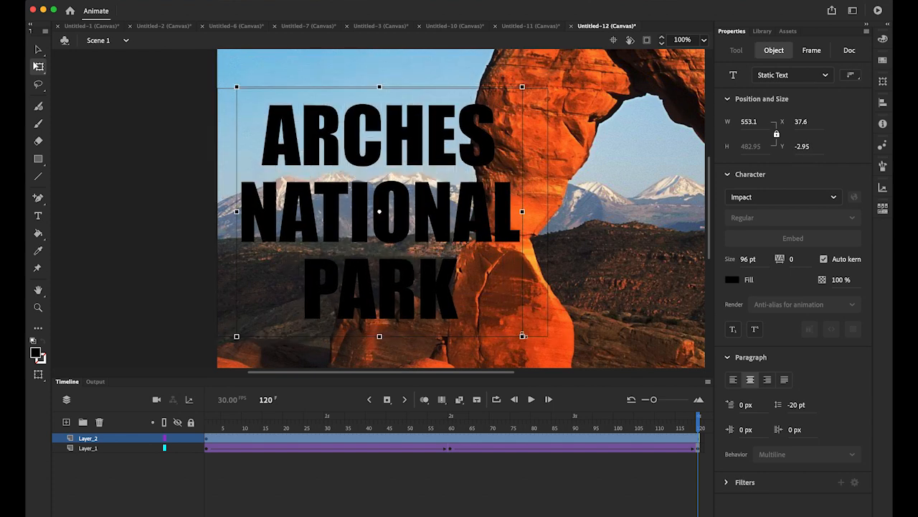
{"action": "left_click_drag", "start_coordinate": [523, 336], "coordinate": [538, 349]}
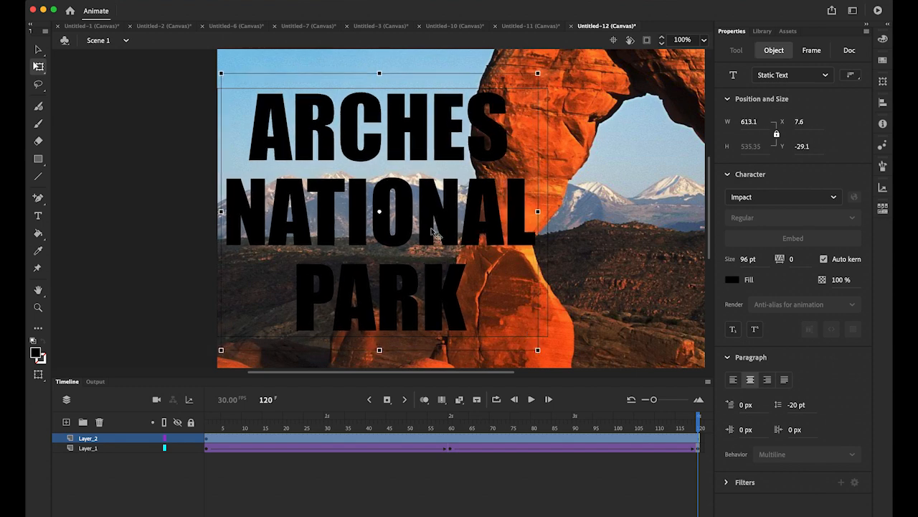
{"action": "left_click", "coordinate": [154, 192]}
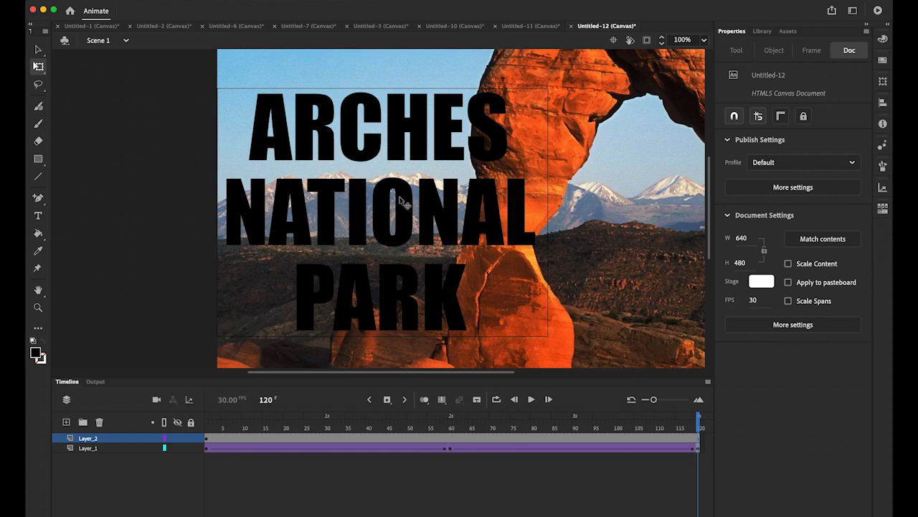
Break the ARCHES NATIONAL PARK text apart twice, into letters and into filled shapes
{"action": "left_click", "coordinate": [368, 163]}
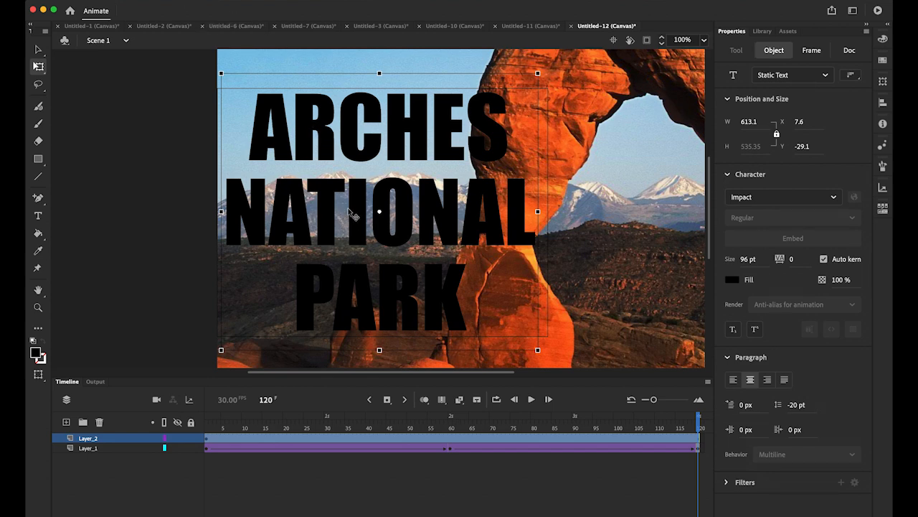
{"action": "left_click", "coordinate": [38, 49]}
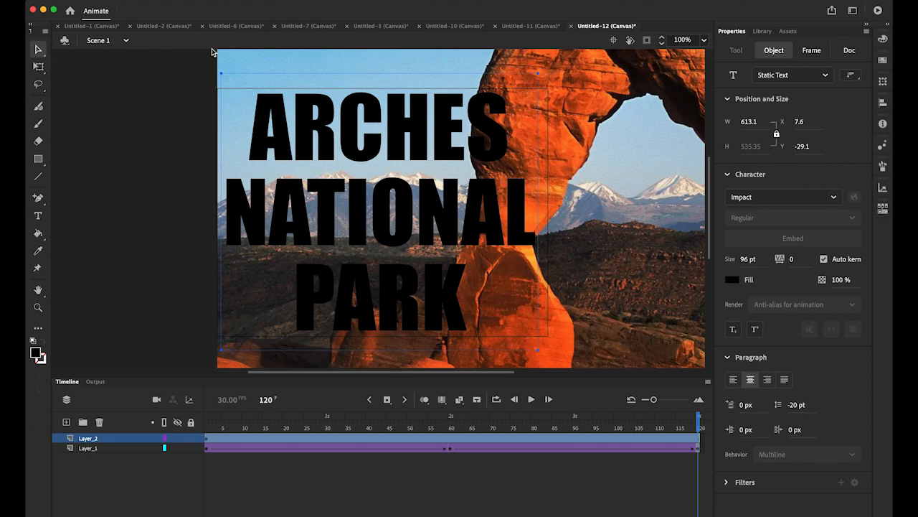
{"action": "left_click", "coordinate": [200, 0]}
{"action": "left_click", "coordinate": [208, 48]}
{"action": "left_click", "coordinate": [199, 0]}
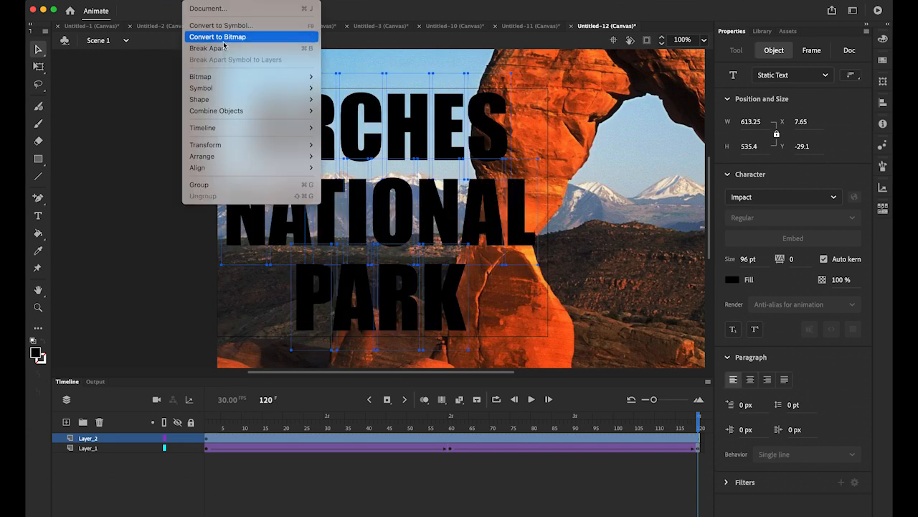
{"action": "left_click", "coordinate": [224, 49]}
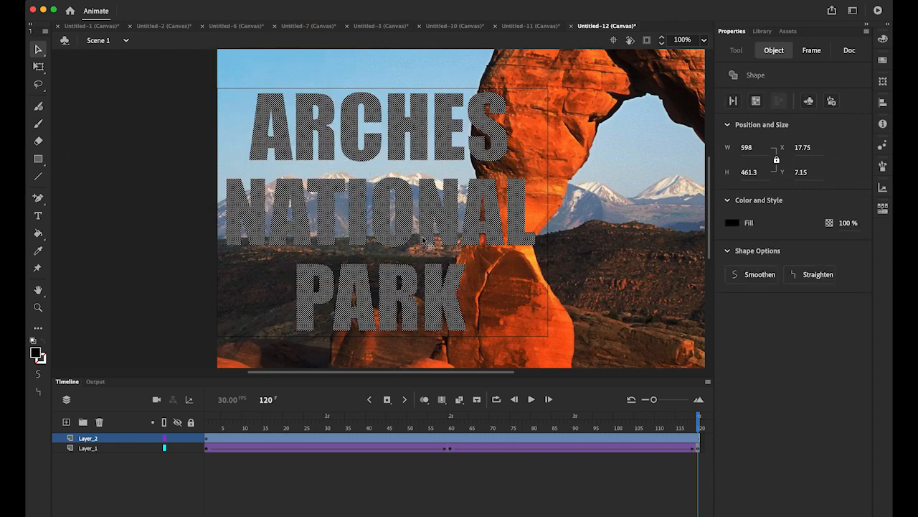
{"action": "left_click", "coordinate": [153, 293]}
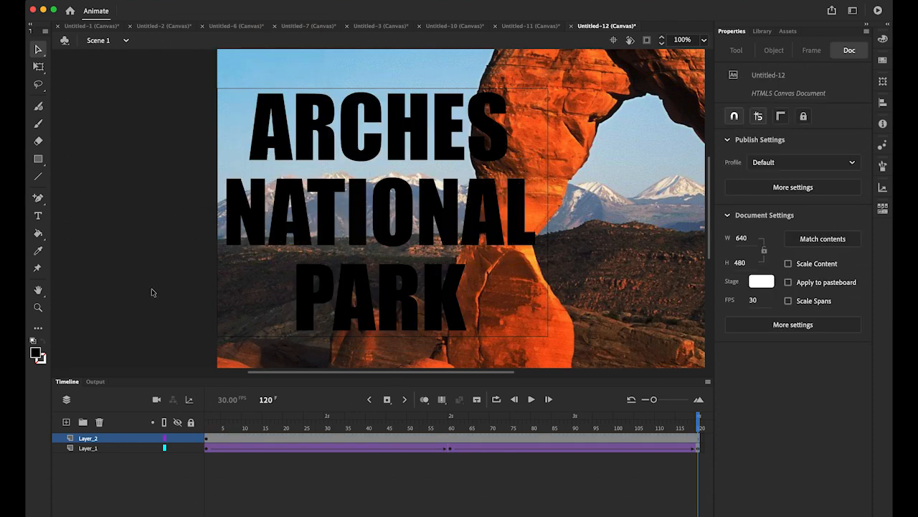
Turn Layer_2 into a mask over Layer_1 and play the masked animation
{"action": "left_click", "coordinate": [73, 439]}
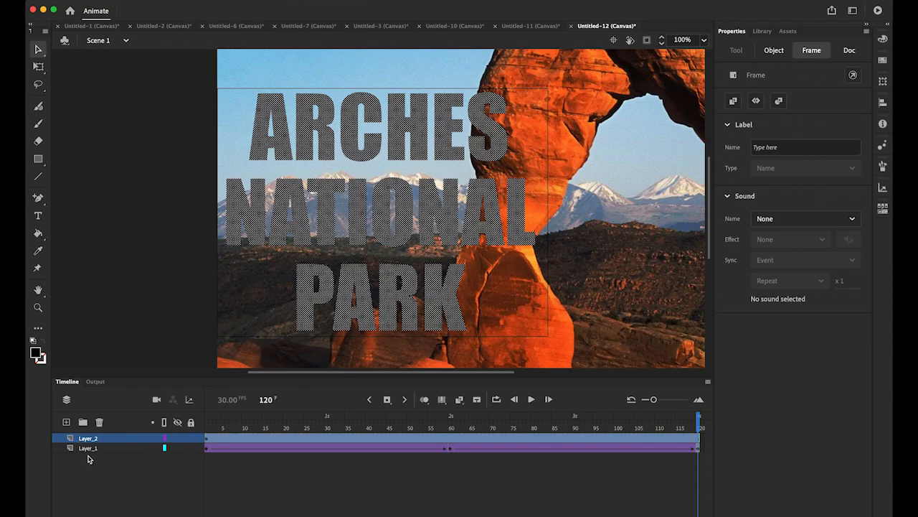
{"action": "right_click", "coordinate": [71, 441]}
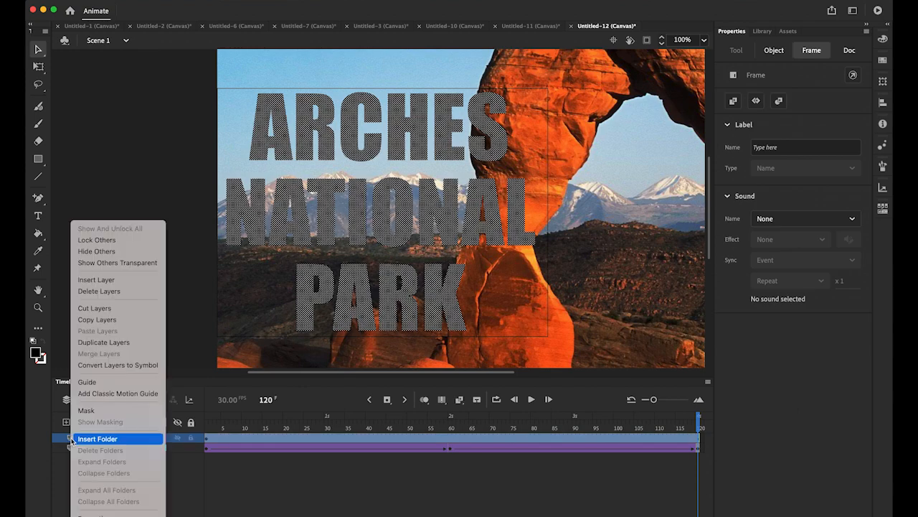
{"action": "left_click", "coordinate": [93, 410]}
{"action": "left_click", "coordinate": [114, 273]}
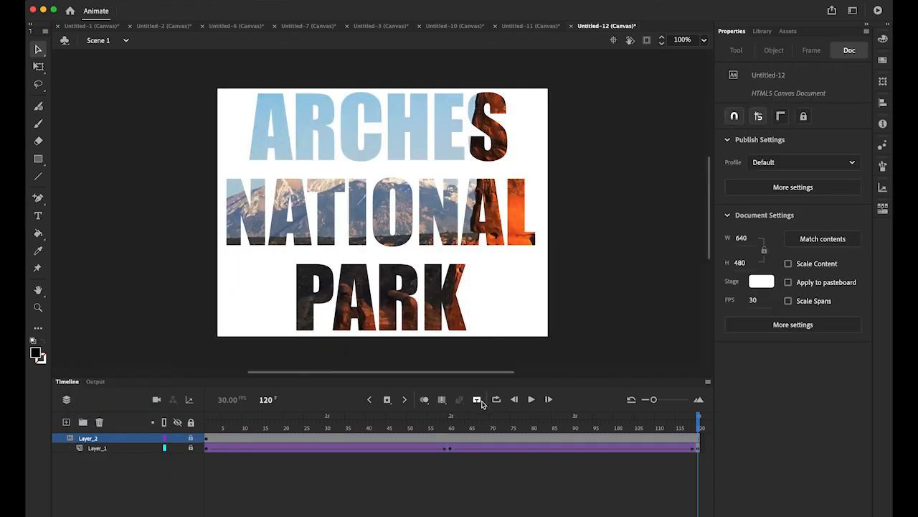
{"action": "left_click", "coordinate": [531, 399]}
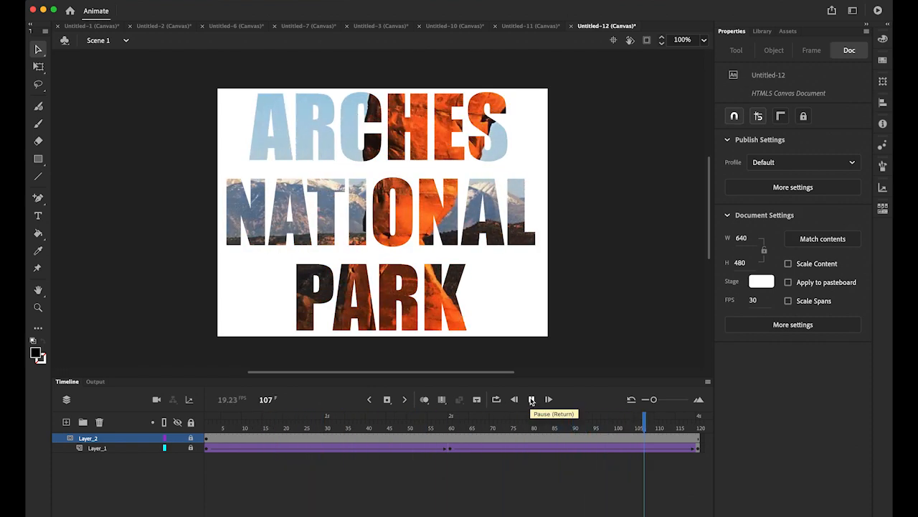
Test the ARCHES NATIONAL PARK animation in the browser
{"action": "left_click", "coordinate": [315, 0]}
{"action": "mouse_move", "coordinate": [334, 113]}
{"action": "left_click", "coordinate": [477, 122]}
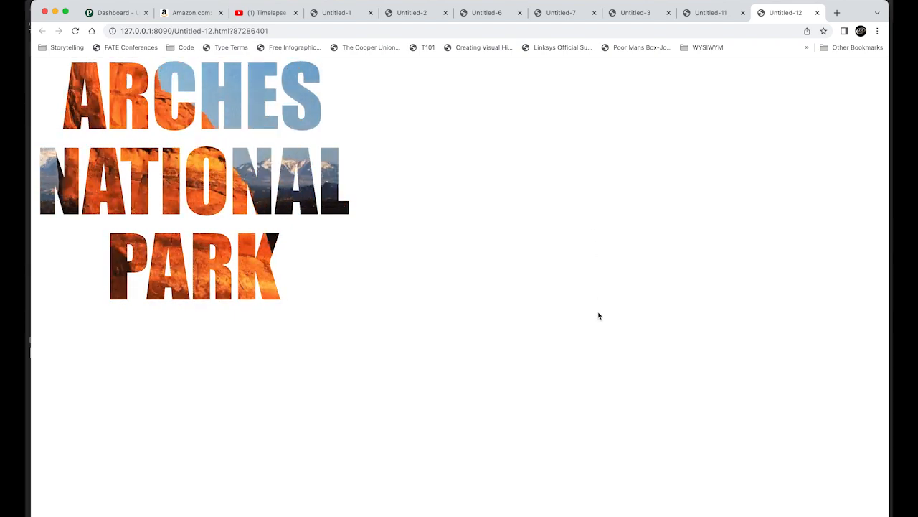
{"action": "mouse_move", "coordinate": [358, 512]}
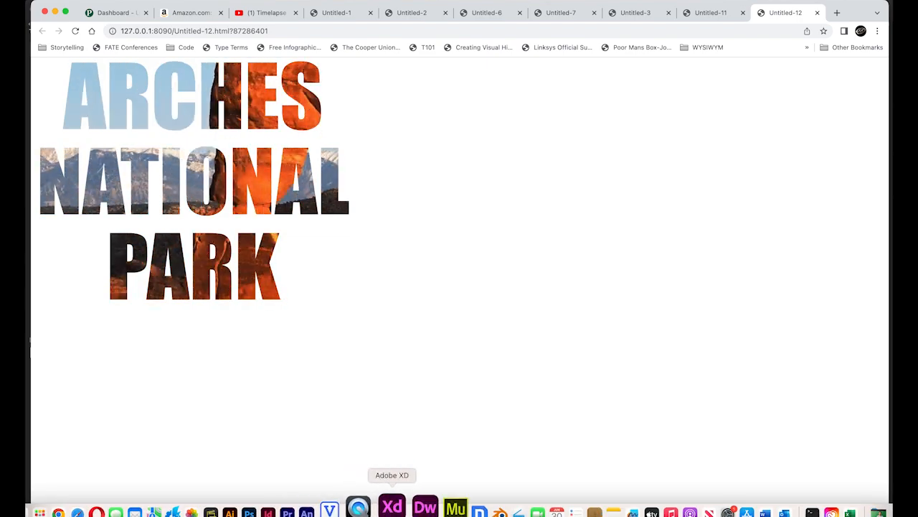
View the JAMES BOND spotlight example in the Untitled-7 browser page and switch back to Adobe Animate
{"action": "left_click", "coordinate": [633, 15]}
{"action": "left_click", "coordinate": [554, 15]}
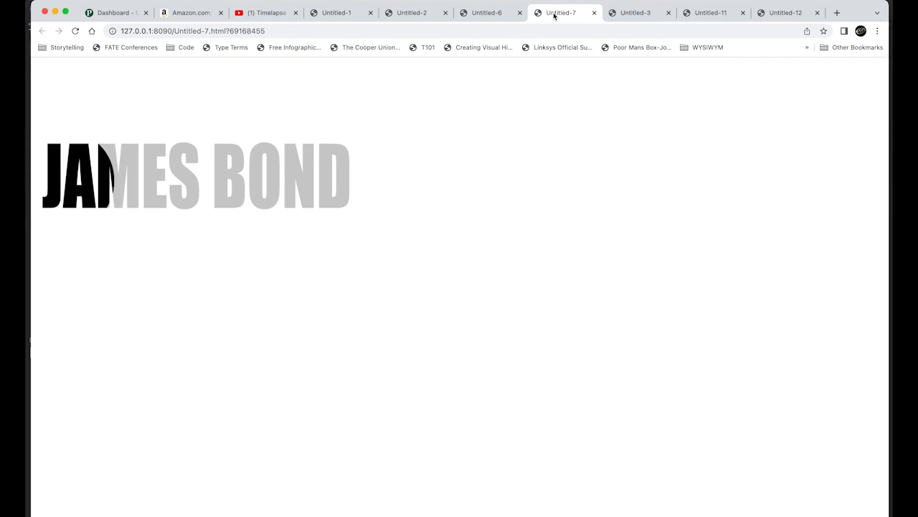
{"action": "mouse_move", "coordinate": [151, 512]}
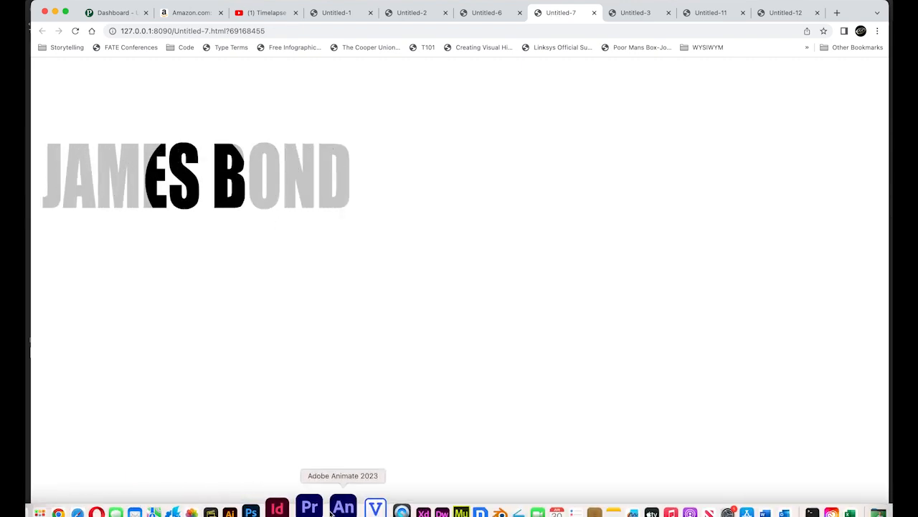
{"action": "left_click", "coordinate": [293, 508]}
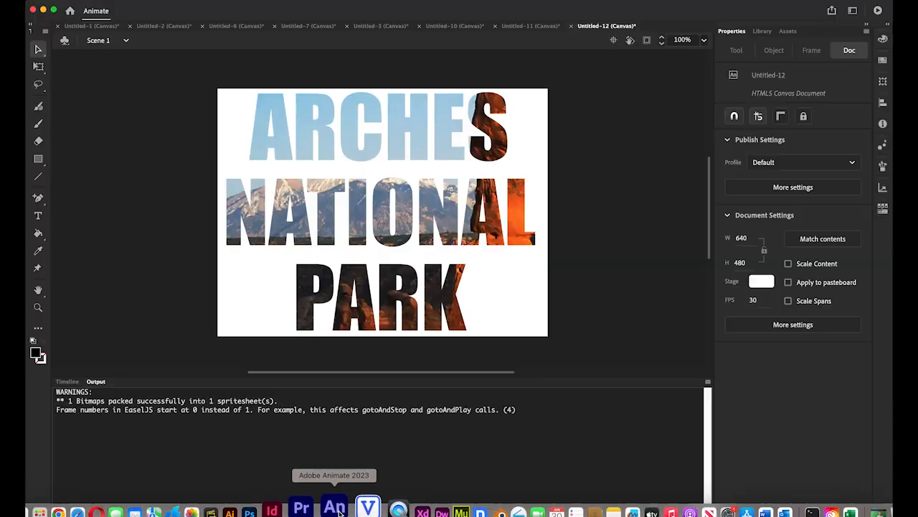
Bring the timeline back into view and create a new 640 x 480 HTML5 Canvas document at 30 fps
{"action": "left_click", "coordinate": [66, 380]}
{"action": "left_click", "coordinate": [92, 0]}
{"action": "left_click", "coordinate": [117, 10]}
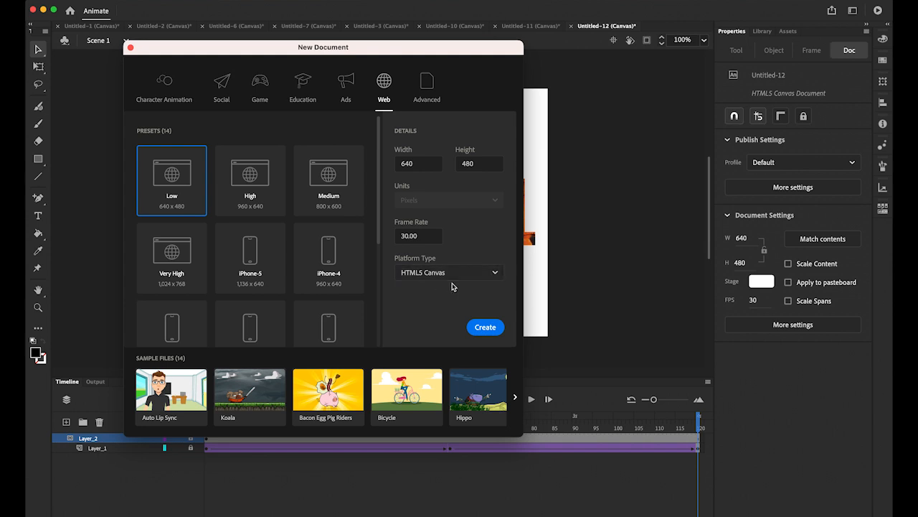
{"action": "left_click", "coordinate": [485, 328]}
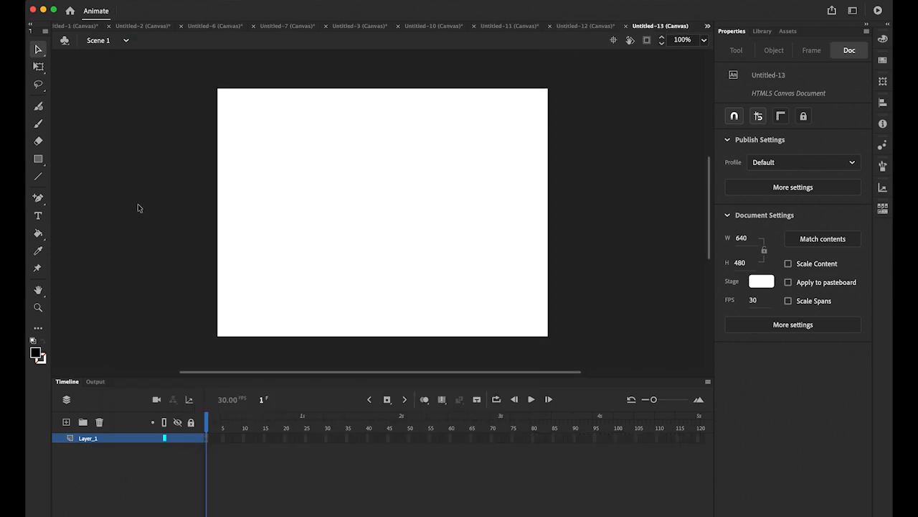
Fit the stage in the window and add the static text JAMES BOND in 96 pt Impact on Layer_1
{"action": "left_click", "coordinate": [39, 291]}
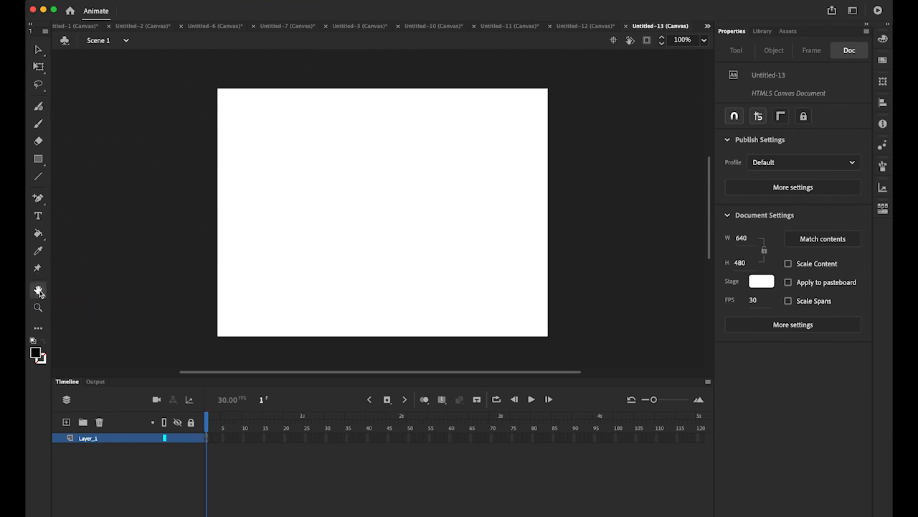
{"action": "double_click", "coordinate": [39, 290]}
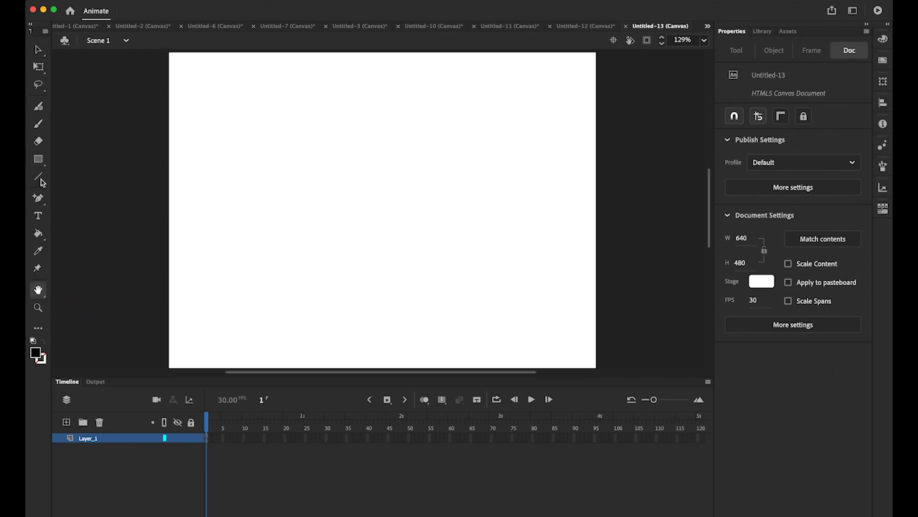
{"action": "left_click", "coordinate": [39, 215]}
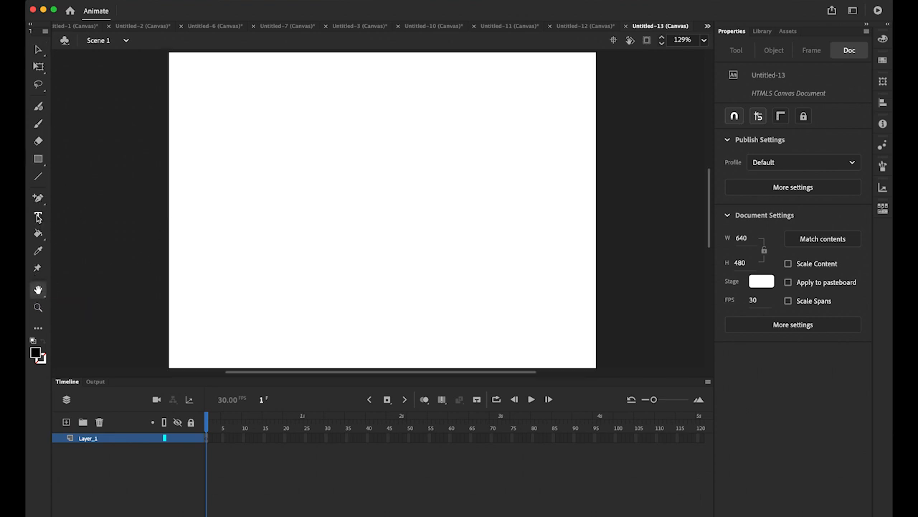
{"action": "left_click", "coordinate": [227, 227]}
{"action": "type", "text": "JAMES"}
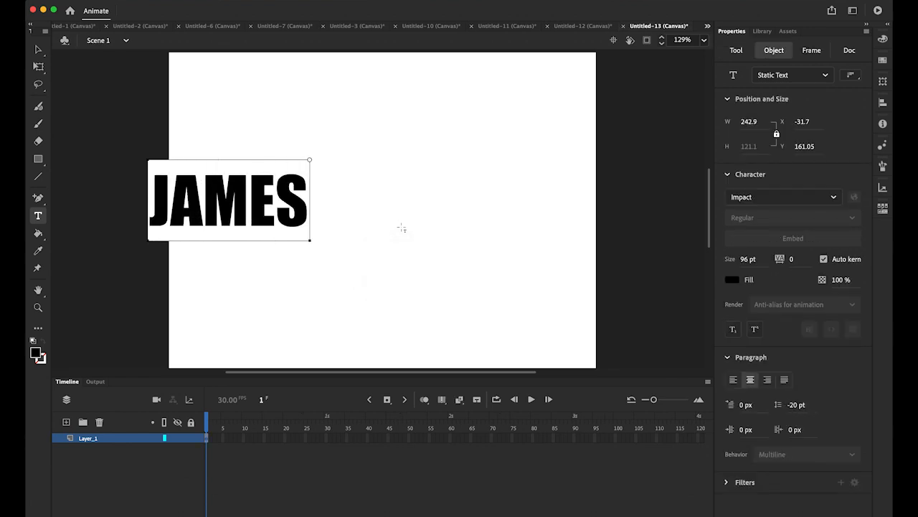
{"action": "type", "text": " BOND"}
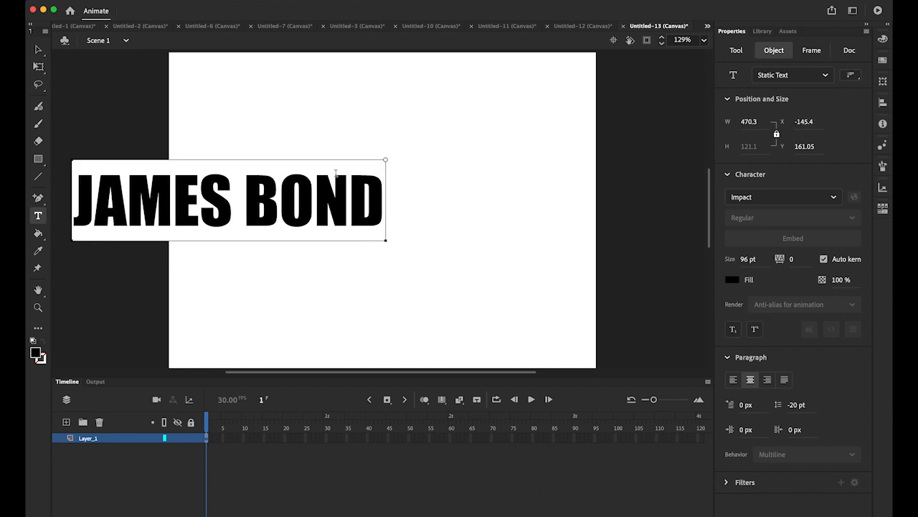
Move the JAMES BOND text onto the stage and enlarge it proportionally to about 623 x 160 px, spanning nearly the full stage width
{"action": "left_click", "coordinate": [38, 49]}
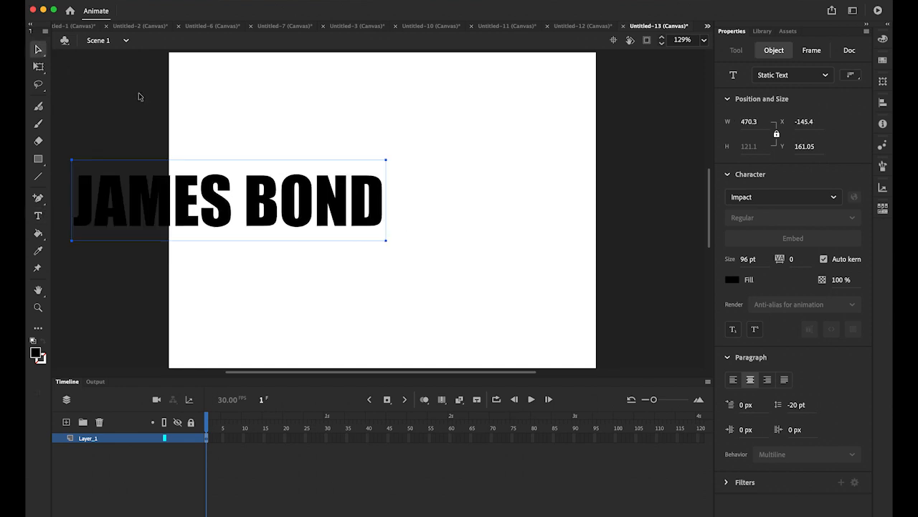
{"action": "left_click_drag", "start_coordinate": [186, 207], "coordinate": [336, 214]}
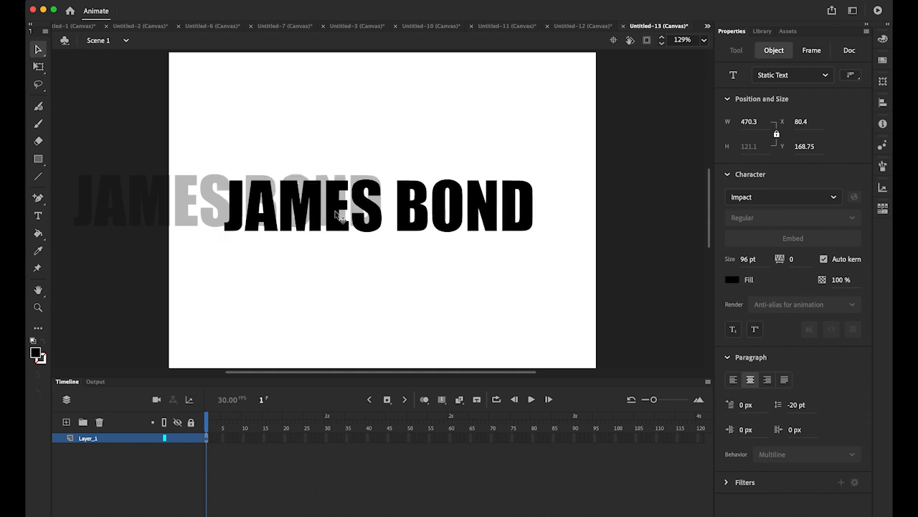
{"action": "left_click", "coordinate": [38, 66]}
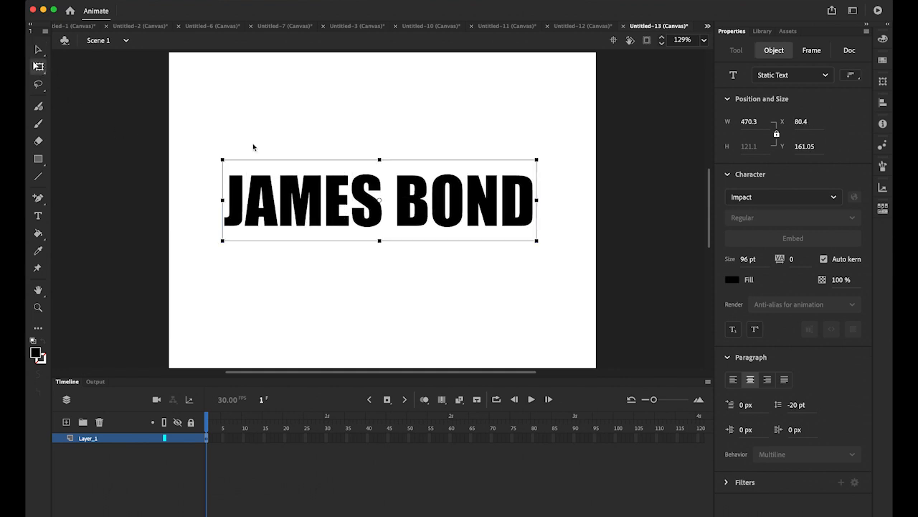
{"action": "left_click_drag", "start_coordinate": [537, 240], "coordinate": [586, 287]}
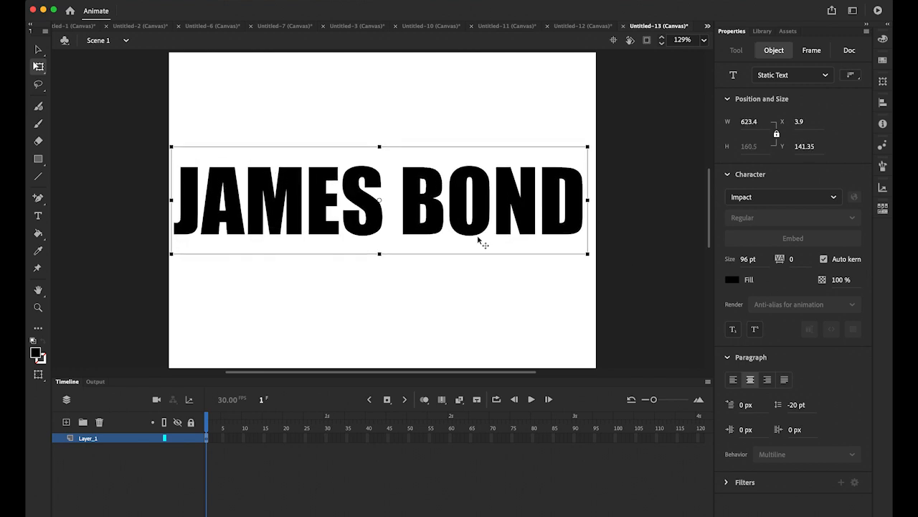
{"action": "left_click_drag", "start_coordinate": [479, 231], "coordinate": [484, 232]}
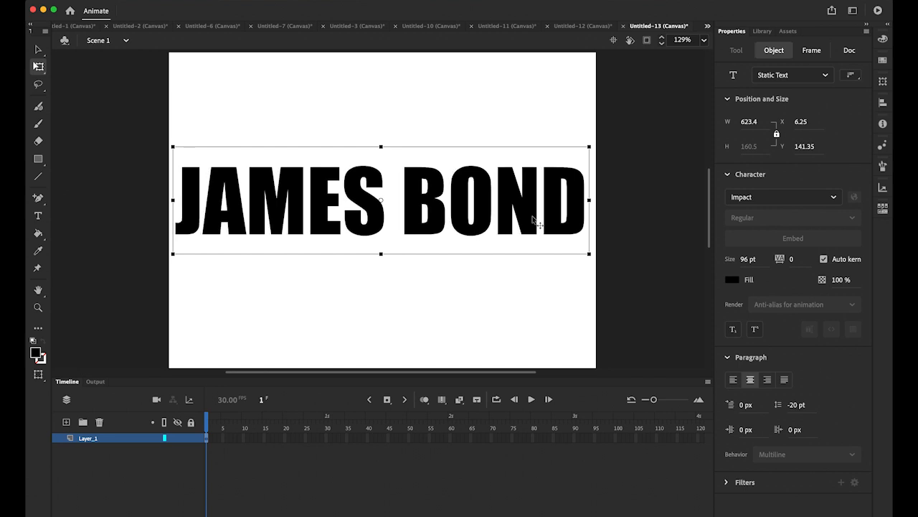
{"action": "left_click", "coordinate": [38, 49]}
{"action": "left_click", "coordinate": [114, 108]}
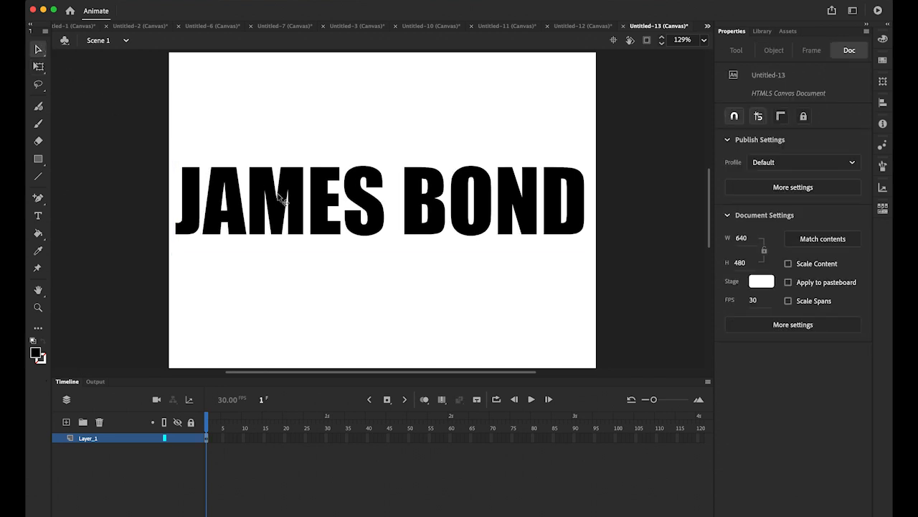
Change the fill colour of the JAMES BOND text on Layer_1 to light gray
{"action": "left_click", "coordinate": [242, 217]}
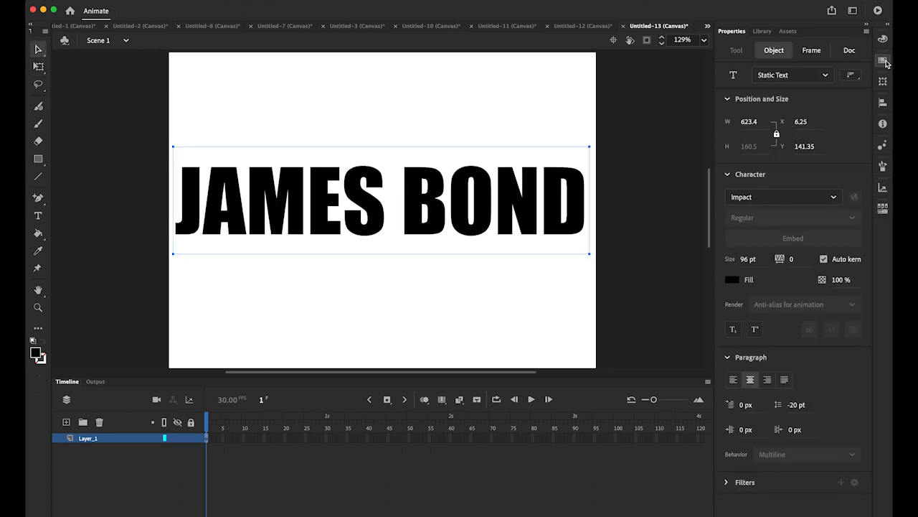
{"action": "left_click", "coordinate": [884, 61]}
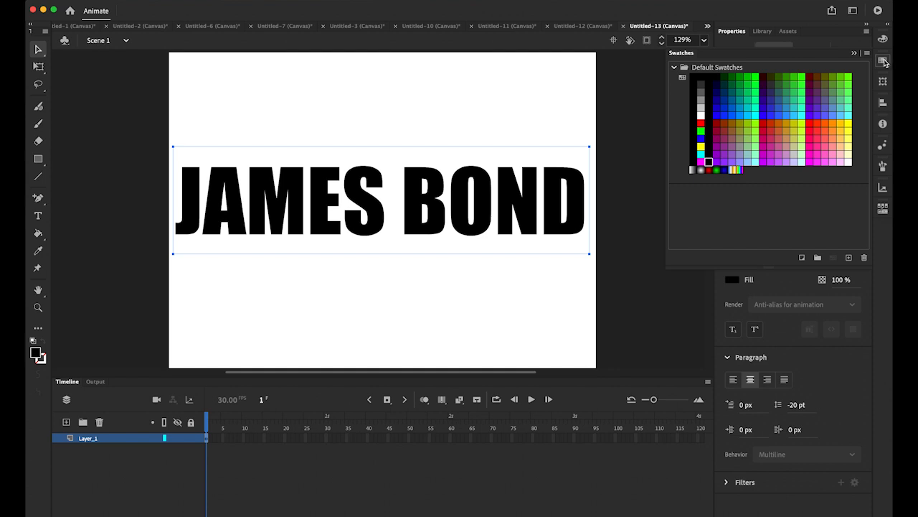
{"action": "left_click", "coordinate": [701, 108]}
{"action": "left_click", "coordinate": [630, 266]}
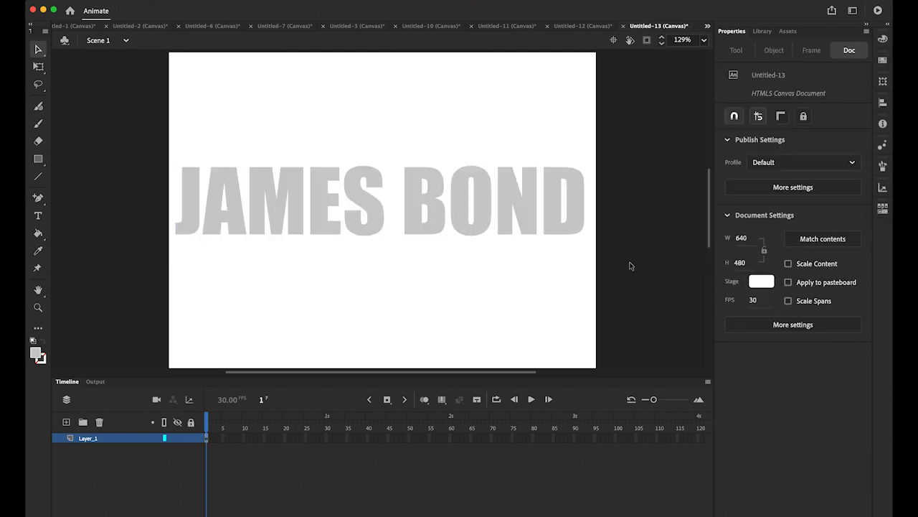
Copy the gray JAMES BOND text, add Layer_2 above, and paste the copy in place on its first frame
{"action": "left_click", "coordinate": [433, 201]}
{"action": "left_click", "coordinate": [116, 2]}
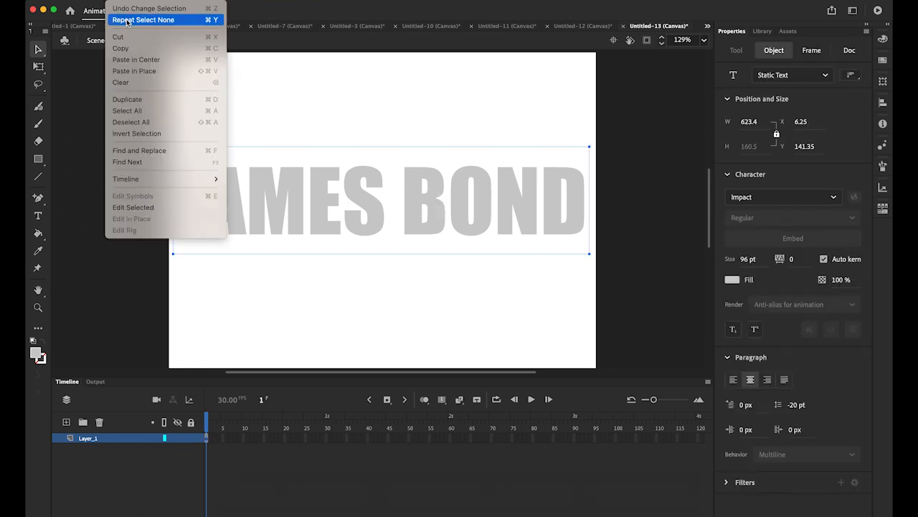
{"action": "left_click", "coordinate": [133, 48]}
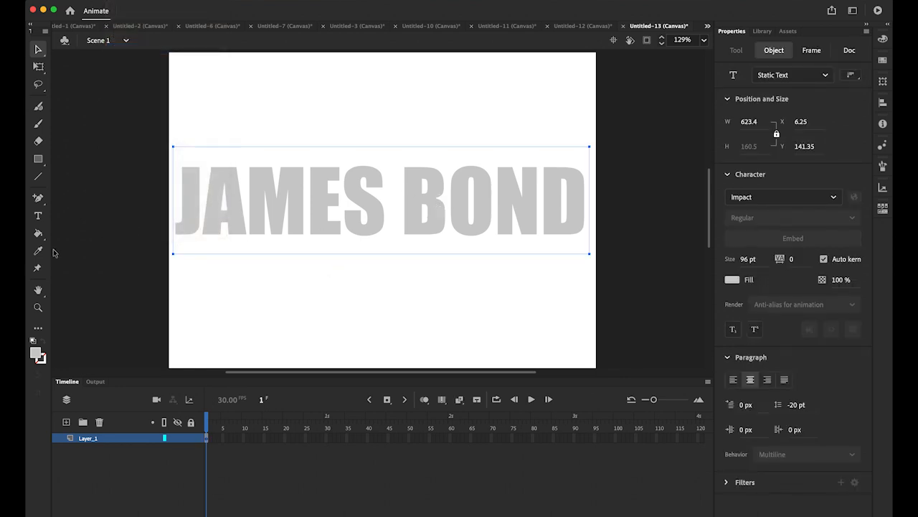
{"action": "left_click", "coordinate": [66, 422]}
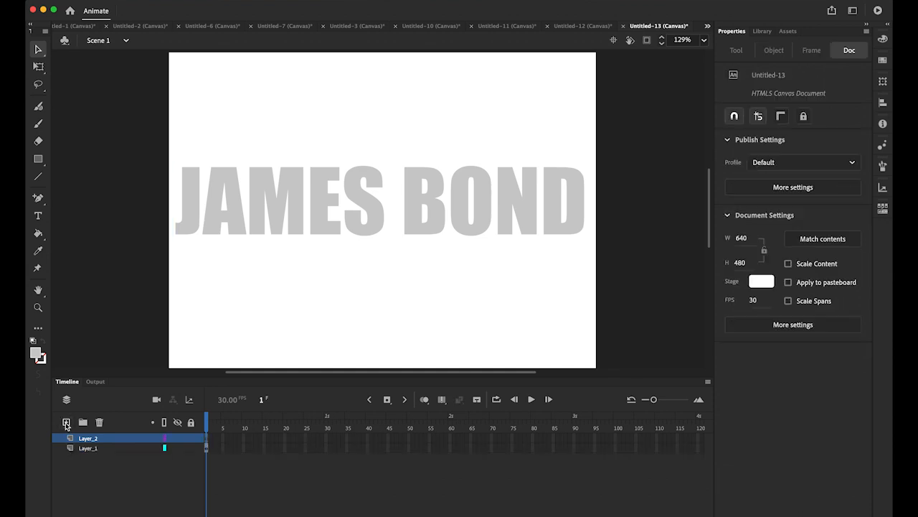
{"action": "left_click", "coordinate": [208, 439]}
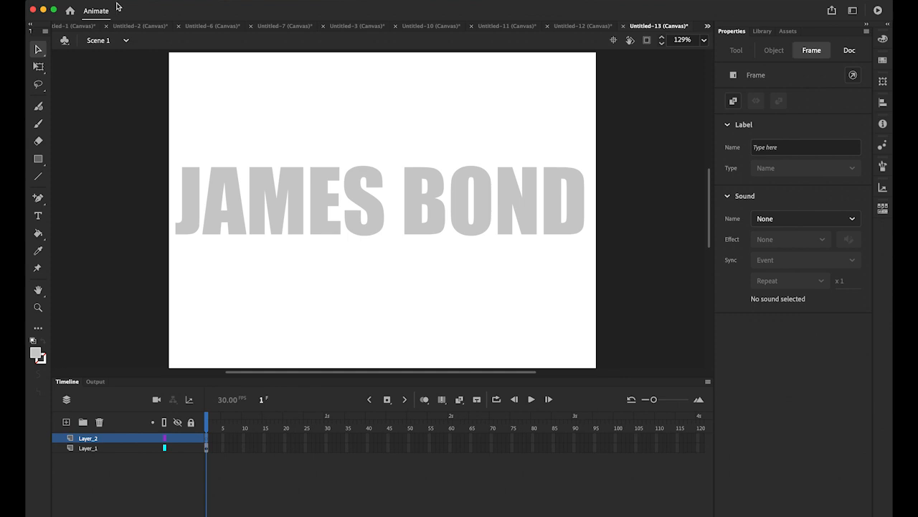
{"action": "left_click", "coordinate": [118, 1]}
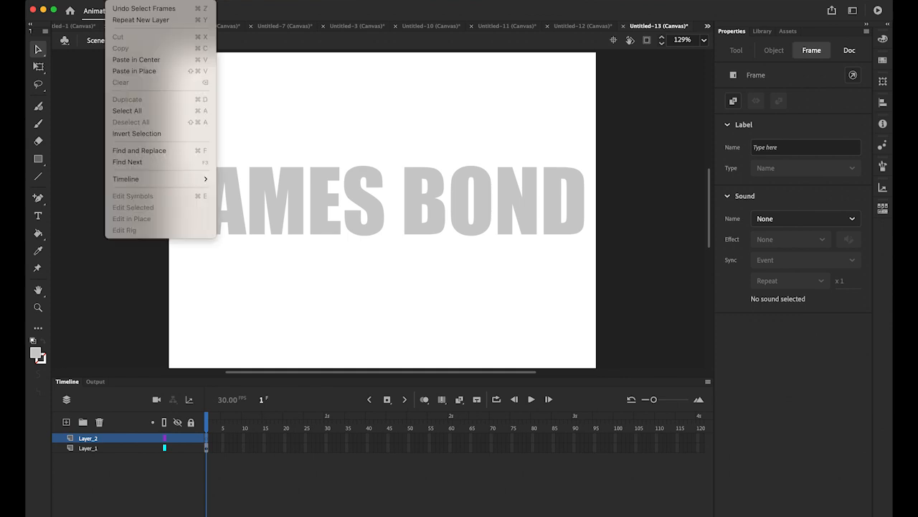
{"action": "left_click", "coordinate": [134, 70]}
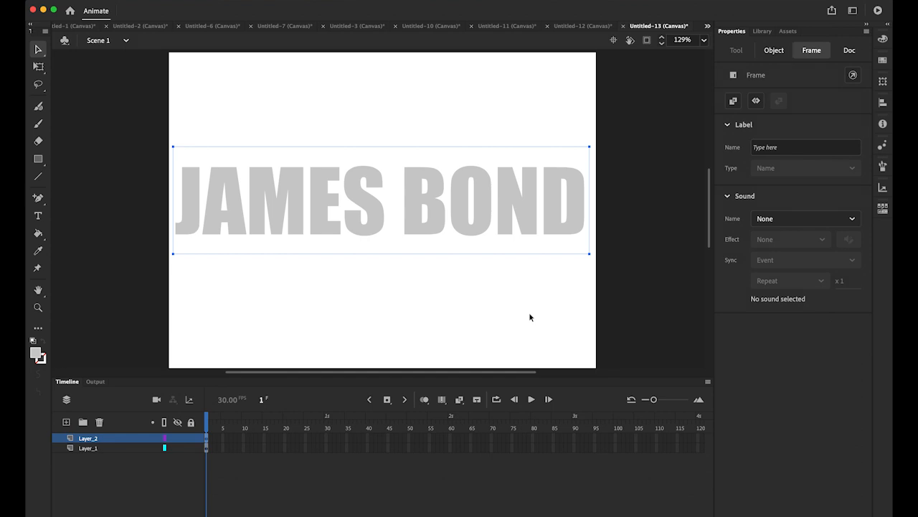
Colour the pasted text on Layer_2 black, and toggle that layer's visibility off and on to compare it with the gray text
{"action": "left_click", "coordinate": [883, 64]}
{"action": "left_click", "coordinate": [693, 79]}
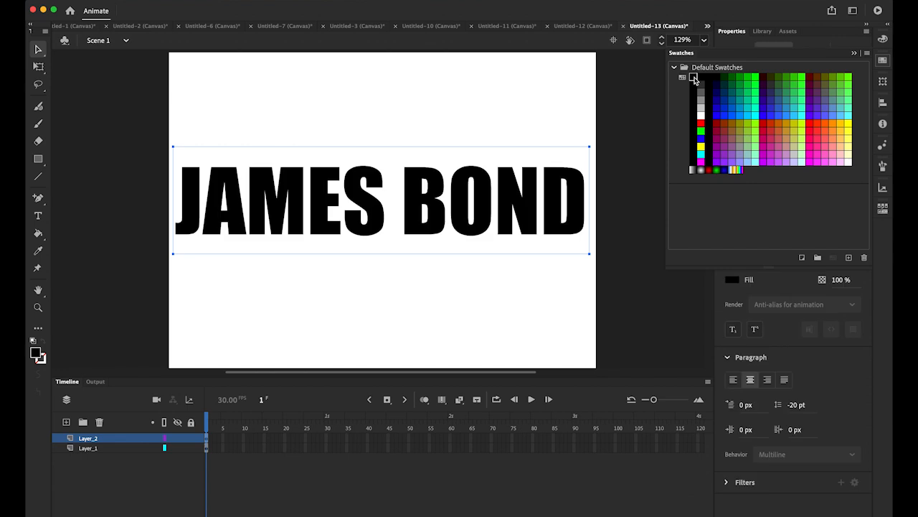
{"action": "left_click", "coordinate": [594, 234]}
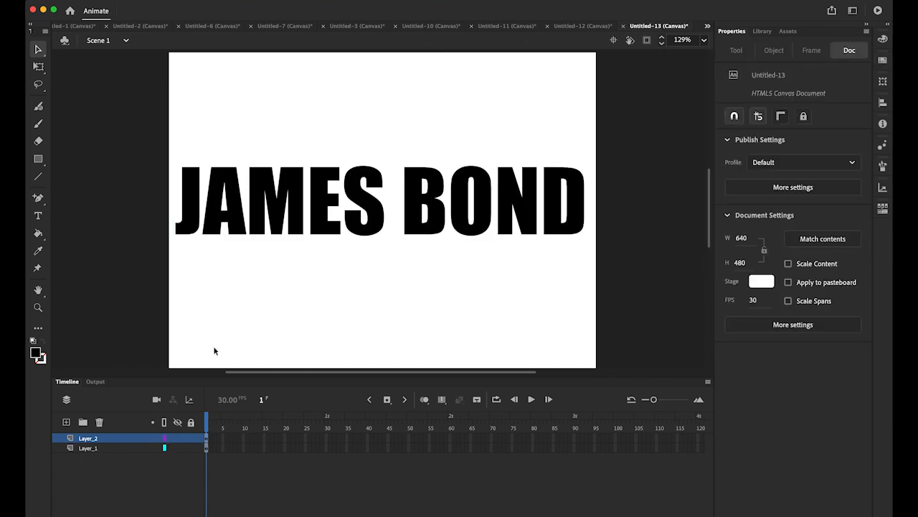
{"action": "left_click", "coordinate": [179, 441]}
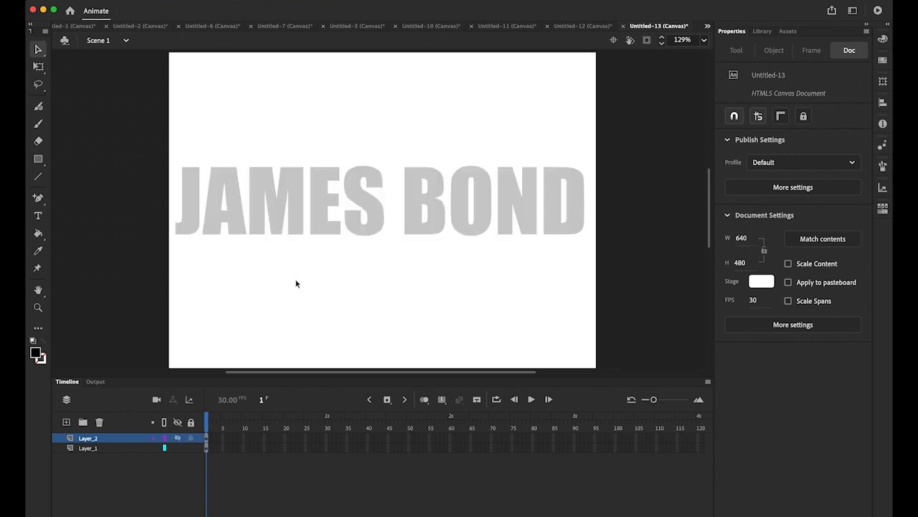
{"action": "left_click", "coordinate": [177, 437]}
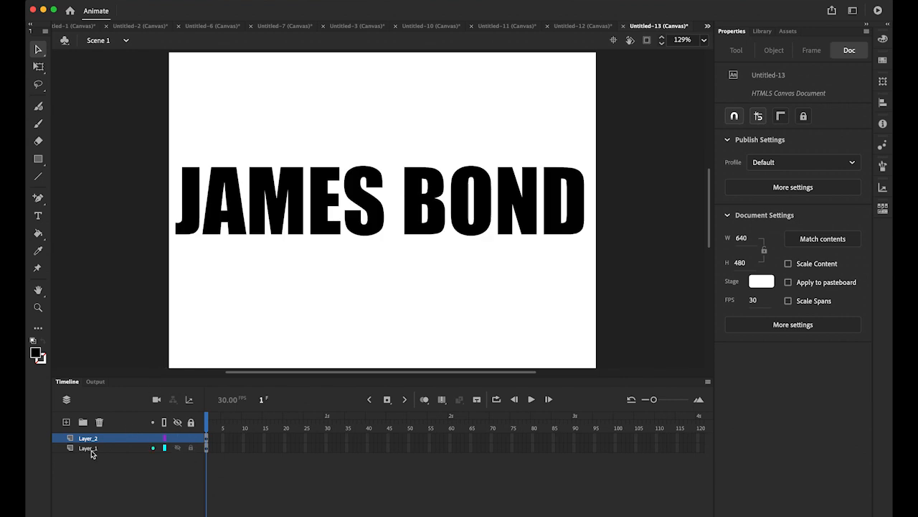
Add Layer_3 and draw a circle about 158 px in diameter just outside the stage's left edge, level with the text
{"action": "left_click", "coordinate": [66, 423]}
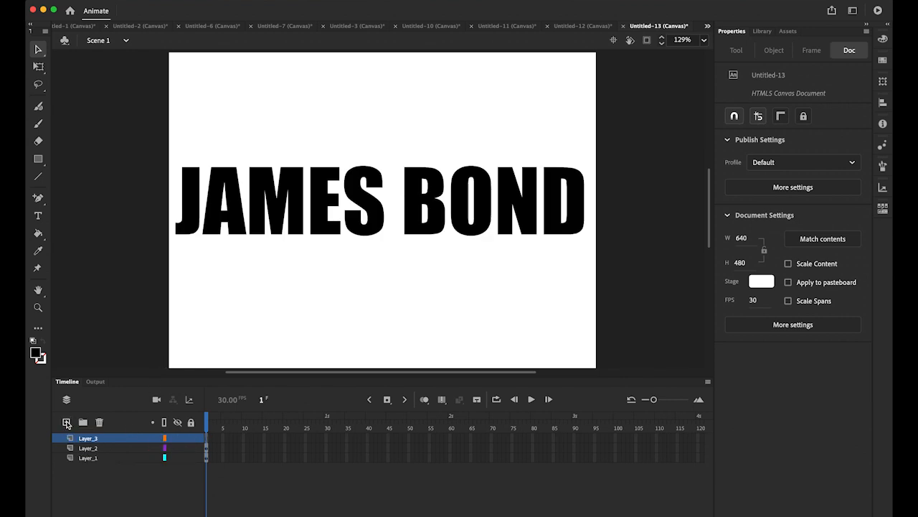
{"action": "left_click", "coordinate": [38, 158]}
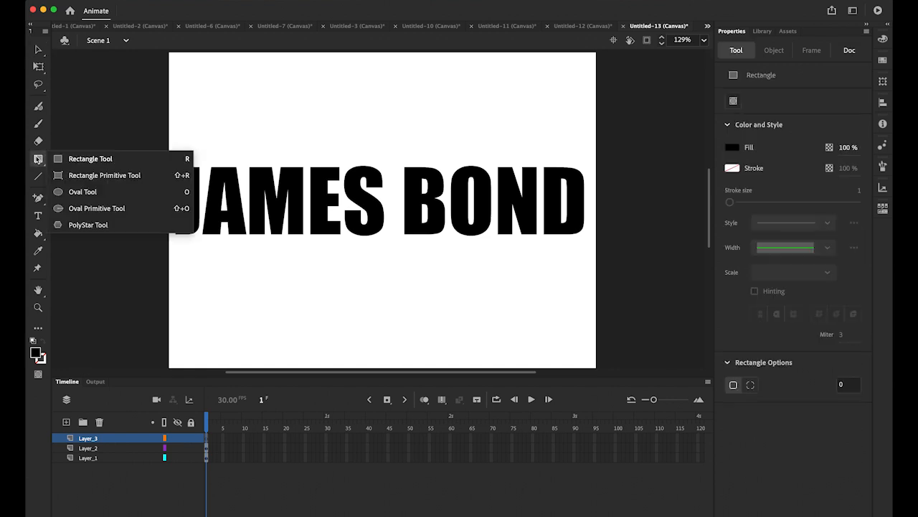
{"action": "left_click", "coordinate": [85, 192]}
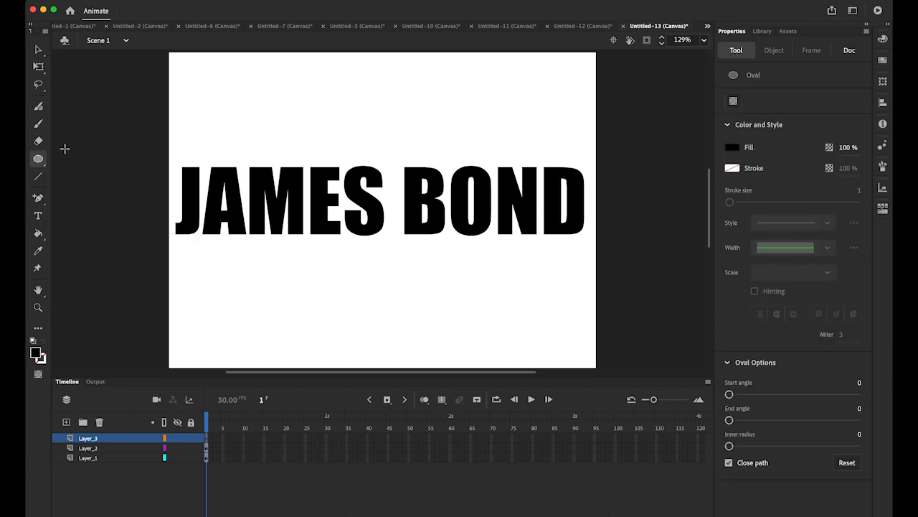
{"action": "left_click_drag", "start_coordinate": [63, 147], "coordinate": [158, 255]}
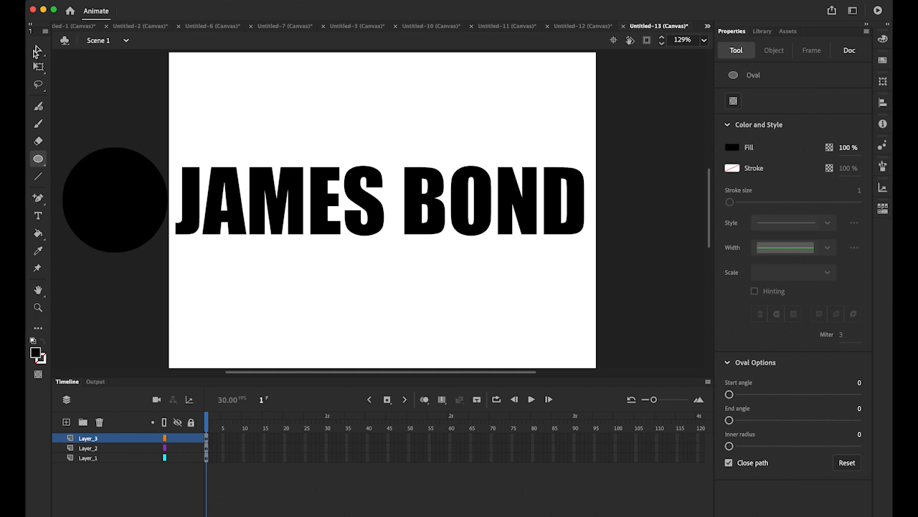
{"action": "left_click", "coordinate": [38, 50]}
{"action": "left_click", "coordinate": [117, 212]}
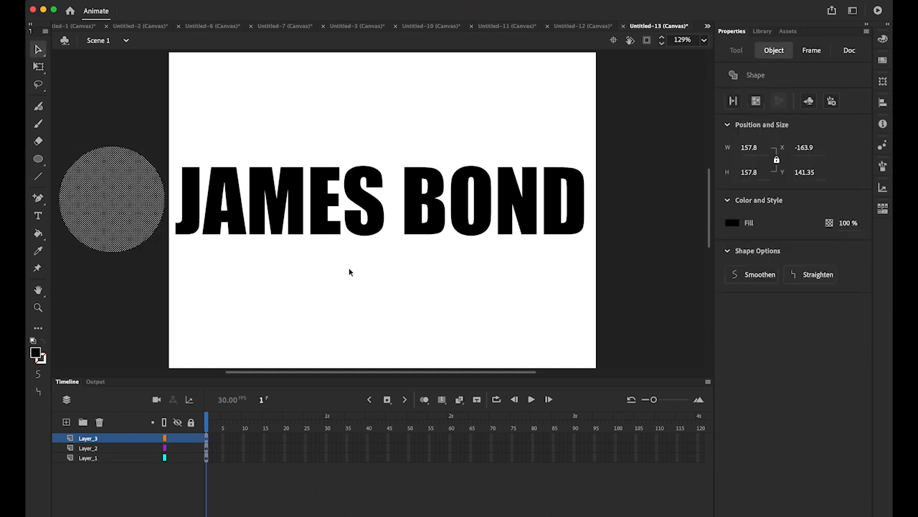
Fill the circle on Layer_3 with bright light blue and deselect it
{"action": "left_click", "coordinate": [733, 223]}
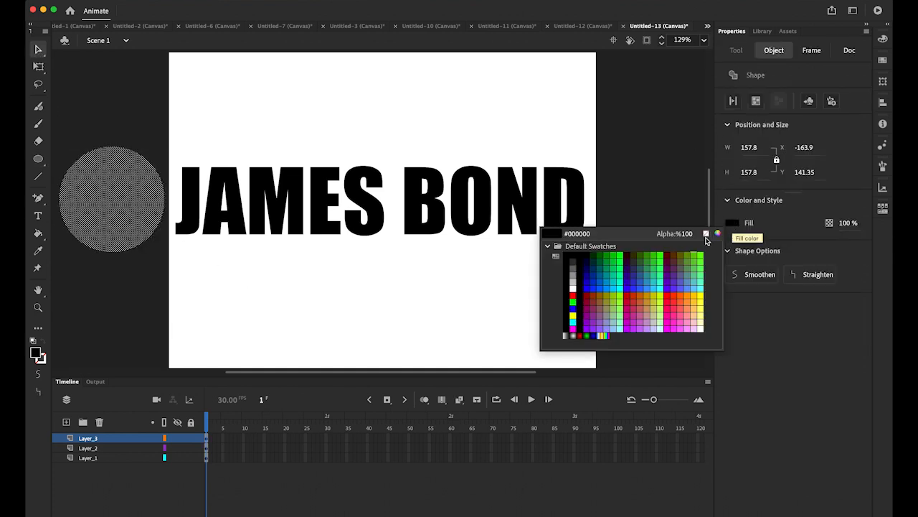
{"action": "left_click", "coordinate": [614, 288]}
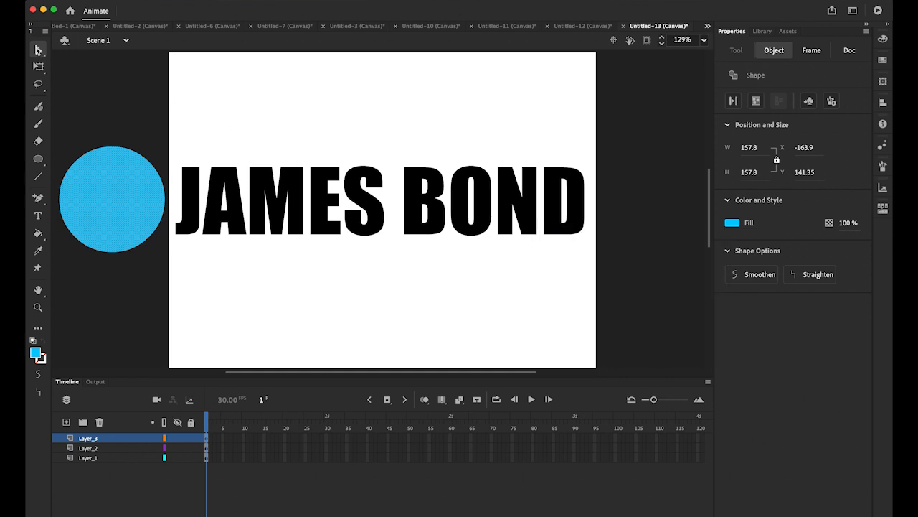
{"action": "left_click", "coordinate": [142, 82]}
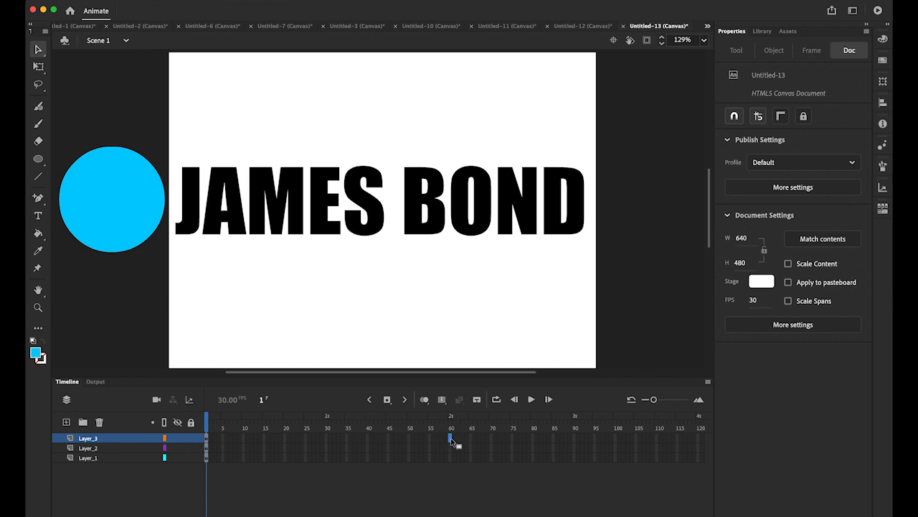
Insert keyframes for the circle at frames 60 and 120 on Layer_3
{"action": "left_click", "coordinate": [388, 402]}
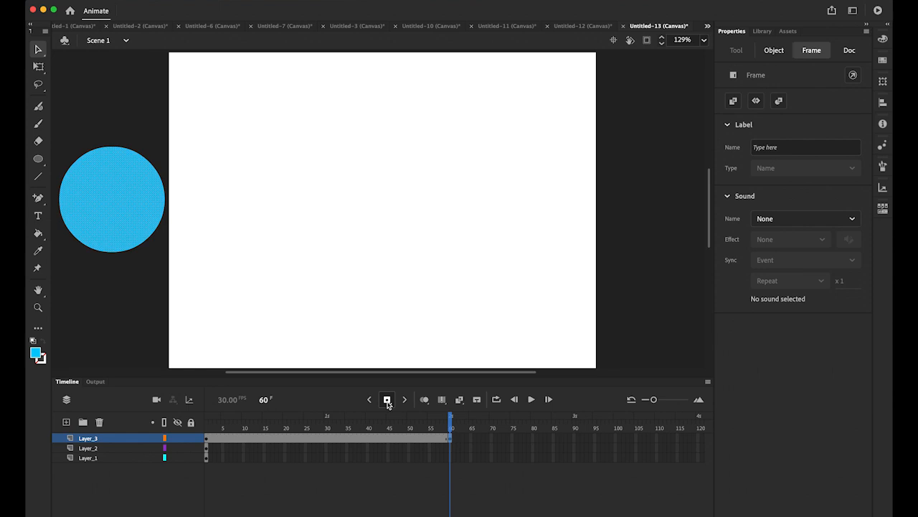
{"action": "left_click", "coordinate": [700, 442]}
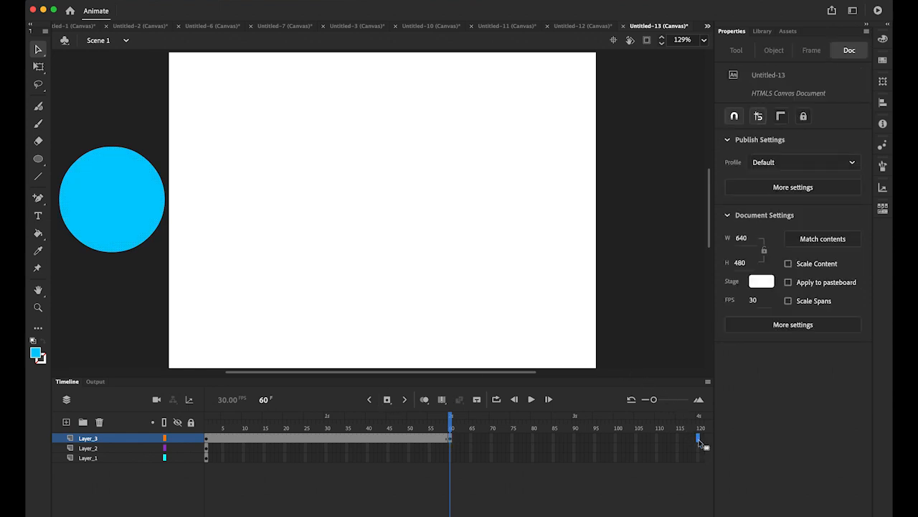
{"action": "left_click", "coordinate": [386, 399]}
At frame 60, move the circle horizontally across the stage to just beyond its right edge, at about X 644
{"action": "left_click", "coordinate": [453, 442]}
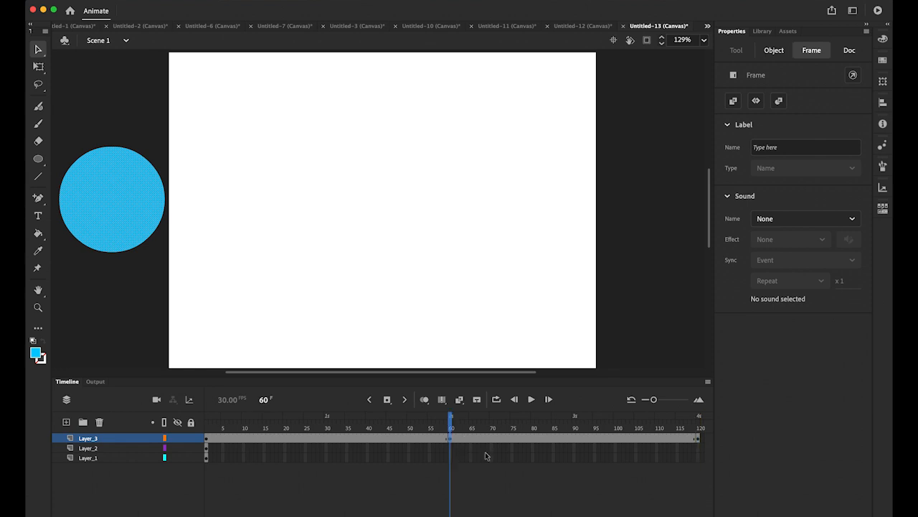
{"action": "left_click", "coordinate": [111, 219]}
{"action": "left_click_drag", "start_coordinate": [111, 218], "coordinate": [653, 255]}
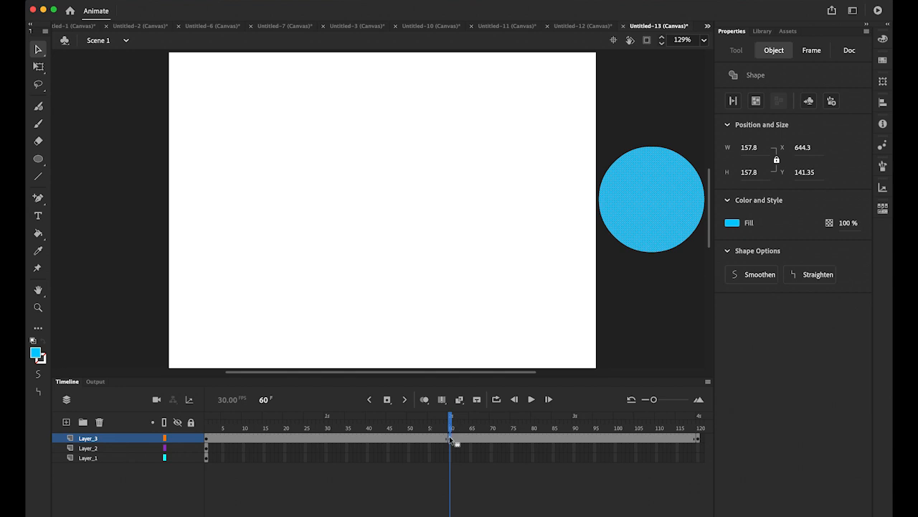
Create classic tweens on Layer_3 for the spans from frame 1 to 60 and 60 to 120, and preview the circle's motion
{"action": "left_click", "coordinate": [327, 439]}
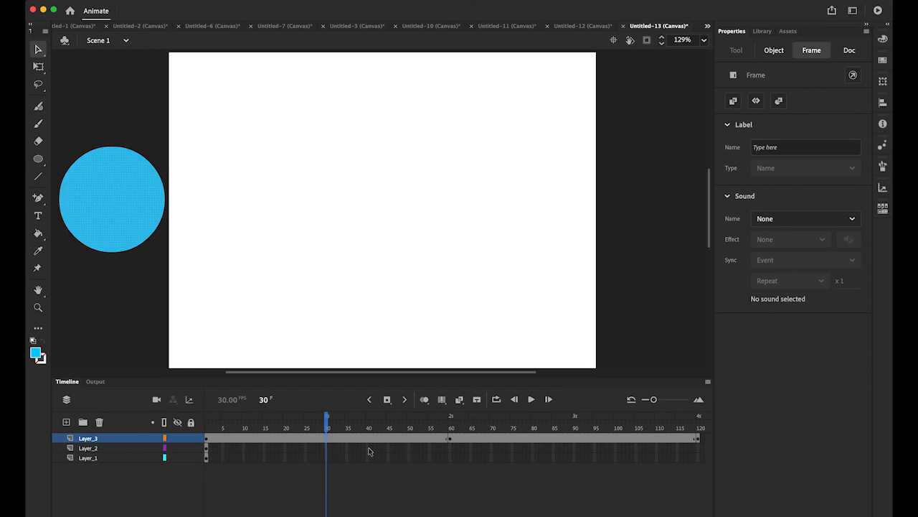
{"action": "right_click", "coordinate": [326, 438]}
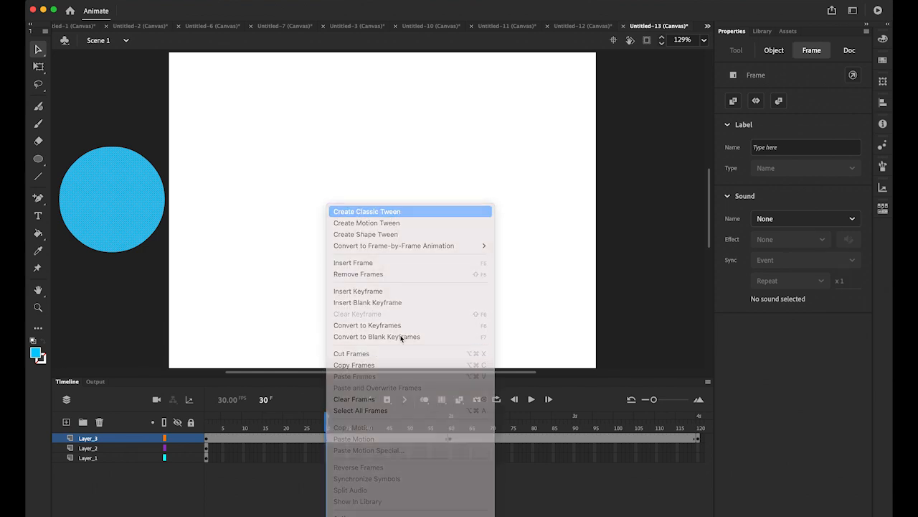
{"action": "left_click", "coordinate": [367, 211]}
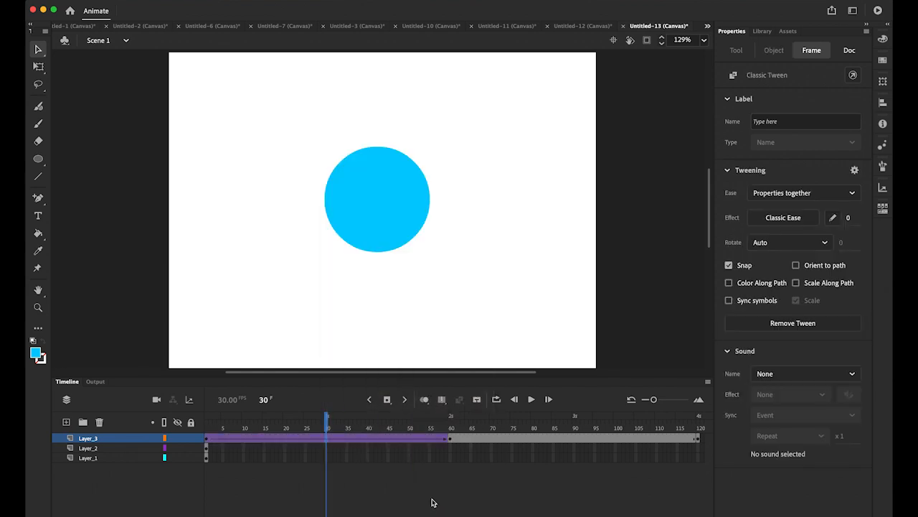
{"action": "left_click", "coordinate": [574, 438]}
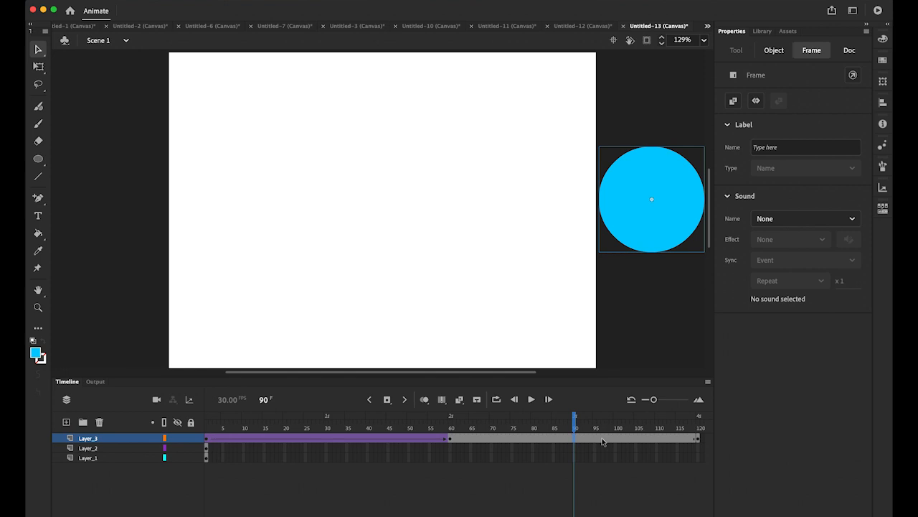
{"action": "right_click", "coordinate": [575, 438]}
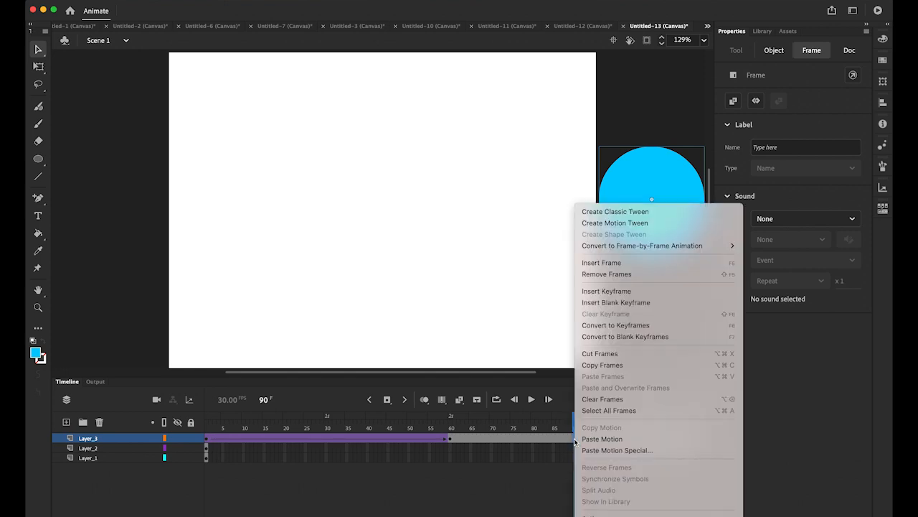
{"action": "left_click", "coordinate": [655, 212]}
{"action": "key", "text": "Return"}
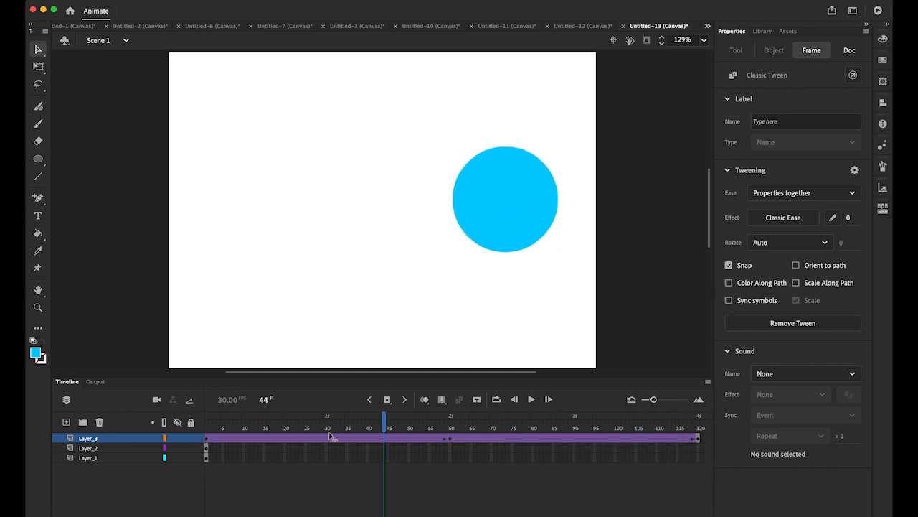
{"action": "left_click_drag", "start_coordinate": [158, 426], "coordinate": [158, 426]}
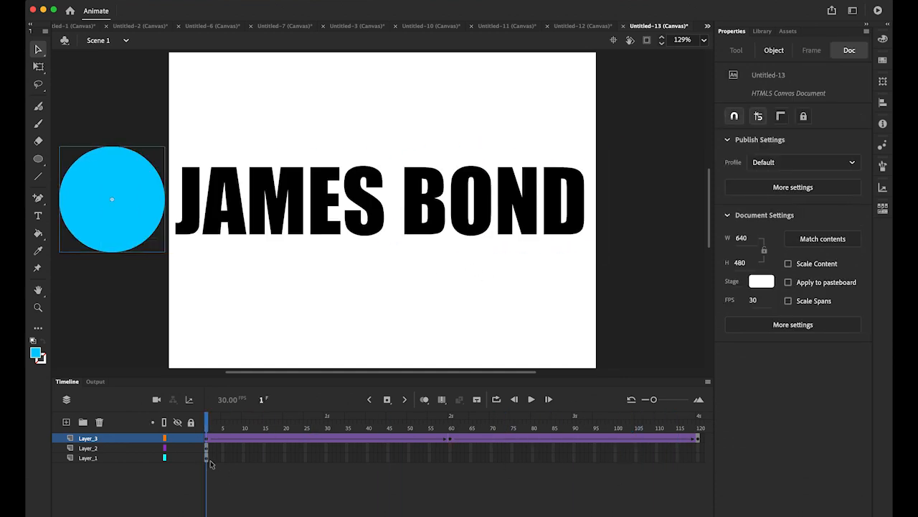
Extend Layer_2 and Layer_1 to frame 120 by inserting frames, and deselect the text
{"action": "left_click", "coordinate": [699, 448]}
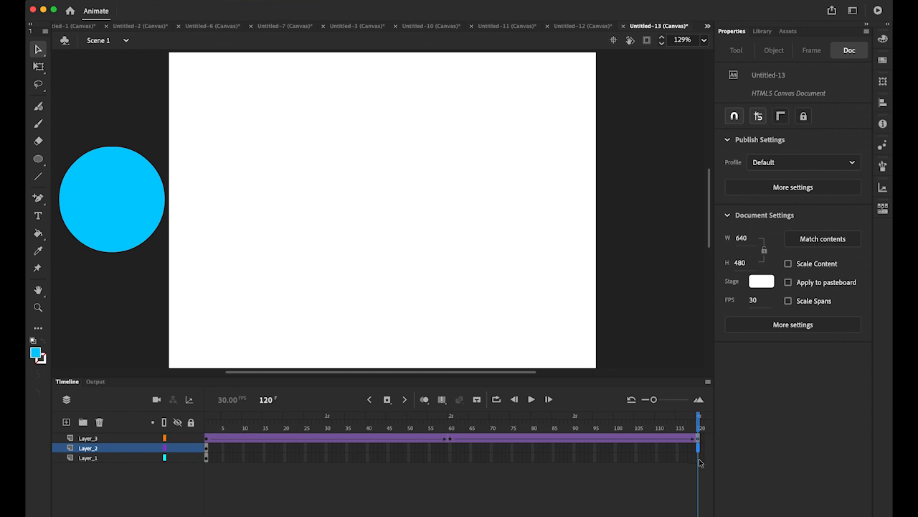
{"action": "left_click", "coordinate": [699, 459]}
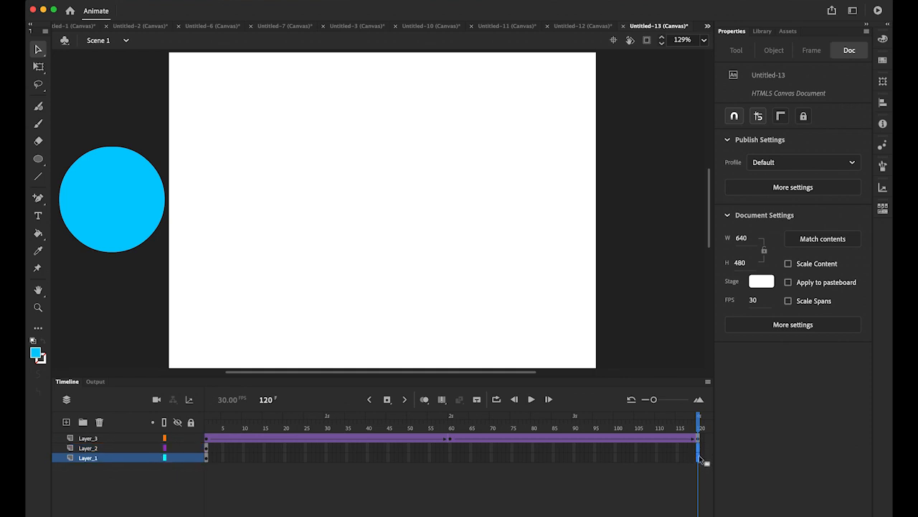
{"action": "left_click", "coordinate": [388, 399]}
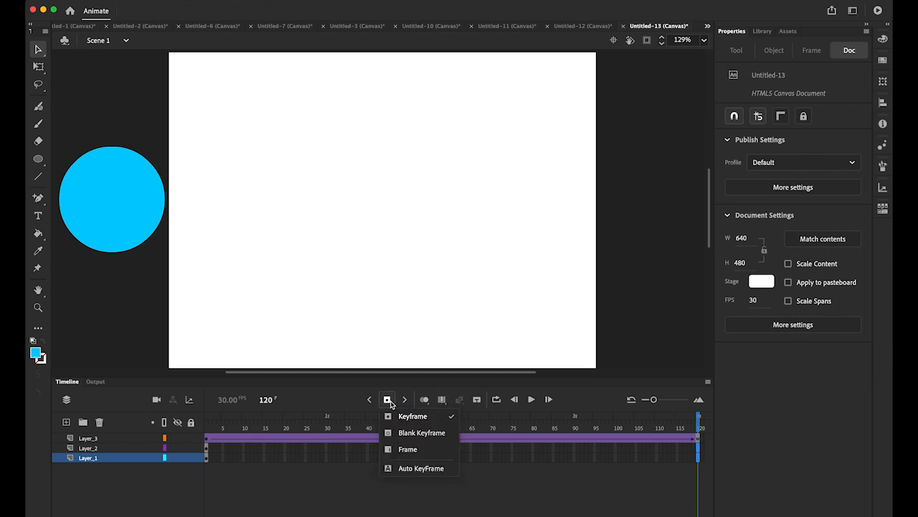
{"action": "left_click", "coordinate": [408, 449]}
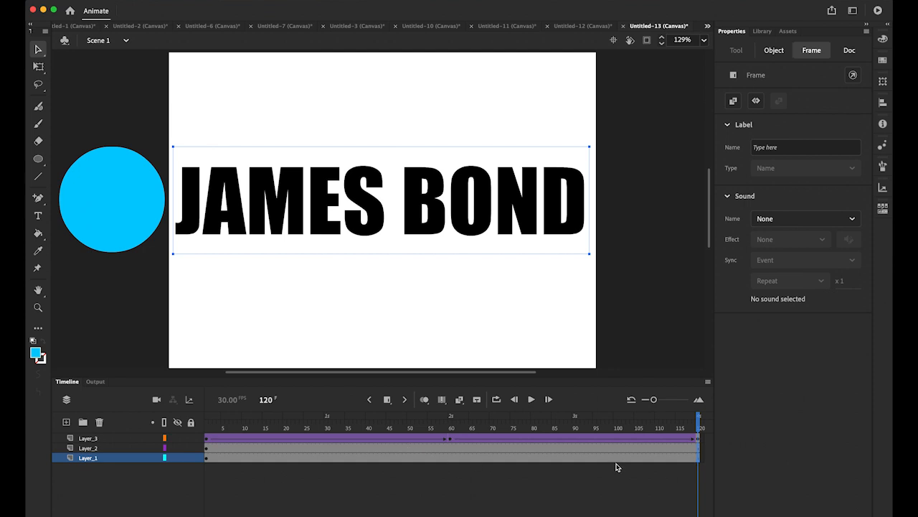
{"action": "left_click", "coordinate": [650, 321]}
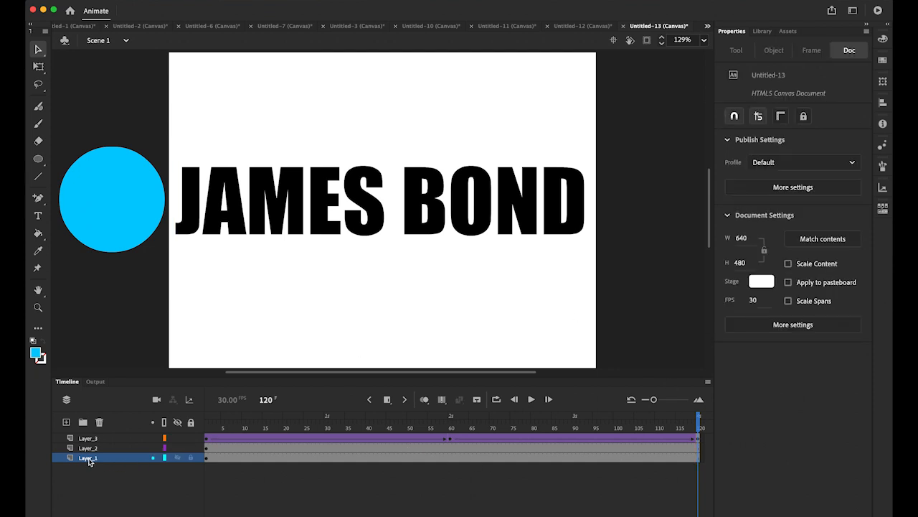
Temporarily hide Layer_3 and Layer_2 to inspect the text on Layer_1, and show both layers again
{"action": "left_click", "coordinate": [177, 438]}
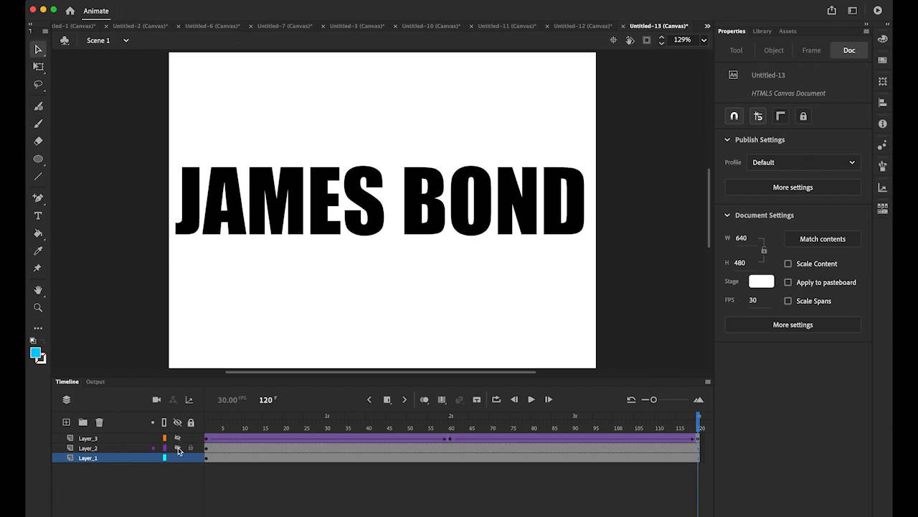
{"action": "left_click", "coordinate": [177, 448]}
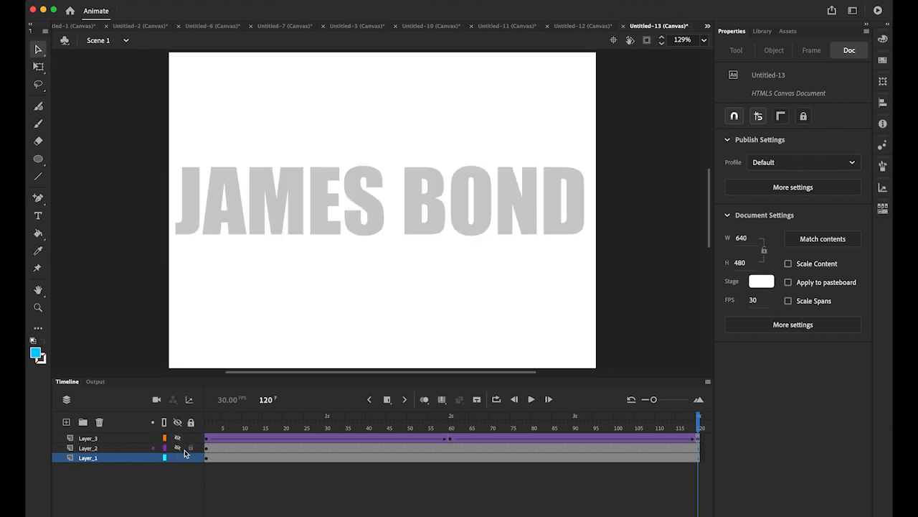
{"action": "left_click", "coordinate": [178, 447]}
{"action": "left_click", "coordinate": [177, 437]}
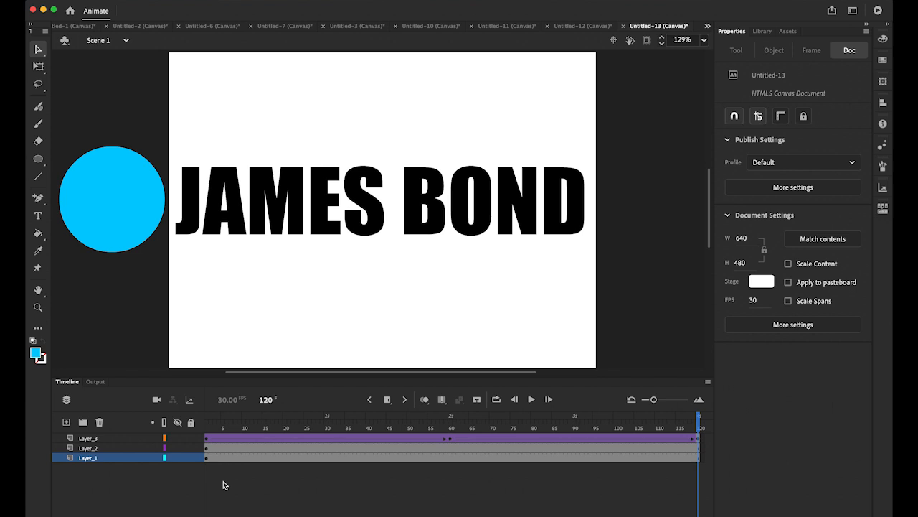
Convert Layer_3 into a mask for the black JAMES BOND text on Layer_2
{"action": "left_click", "coordinate": [96, 439]}
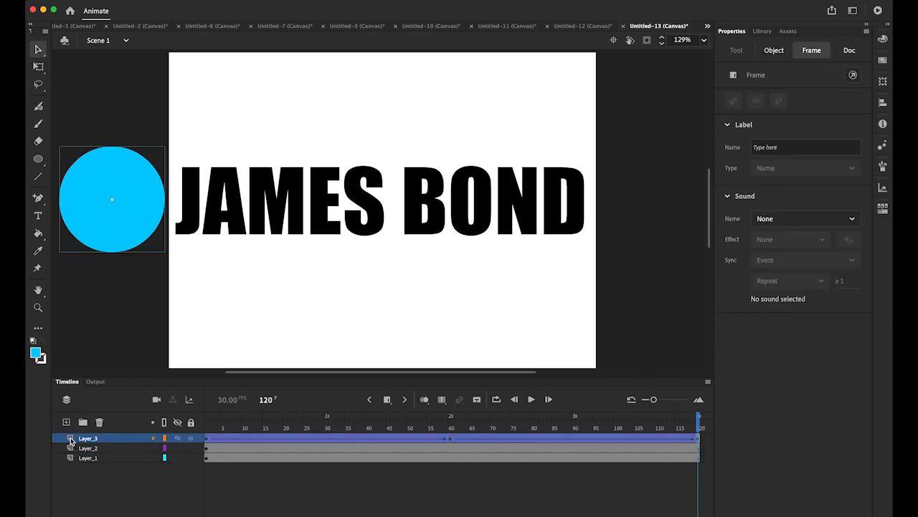
{"action": "right_click", "coordinate": [71, 441]}
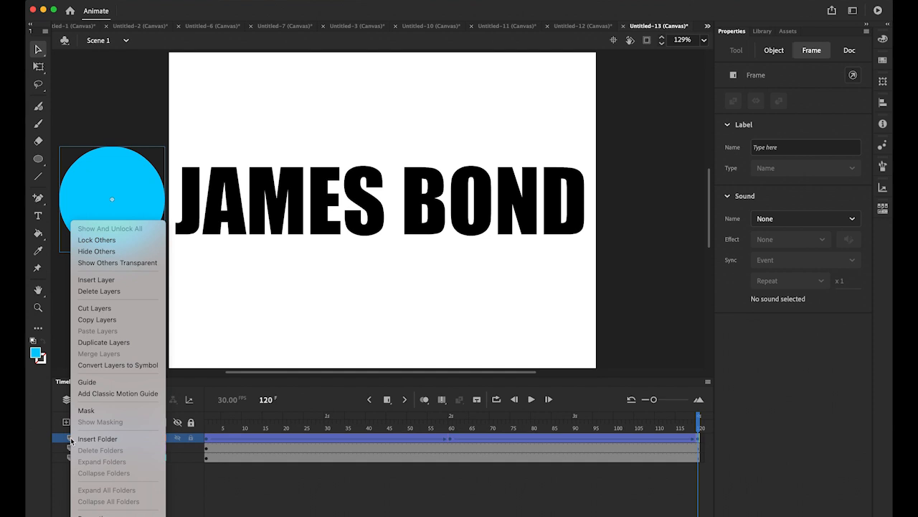
{"action": "left_click", "coordinate": [94, 414]}
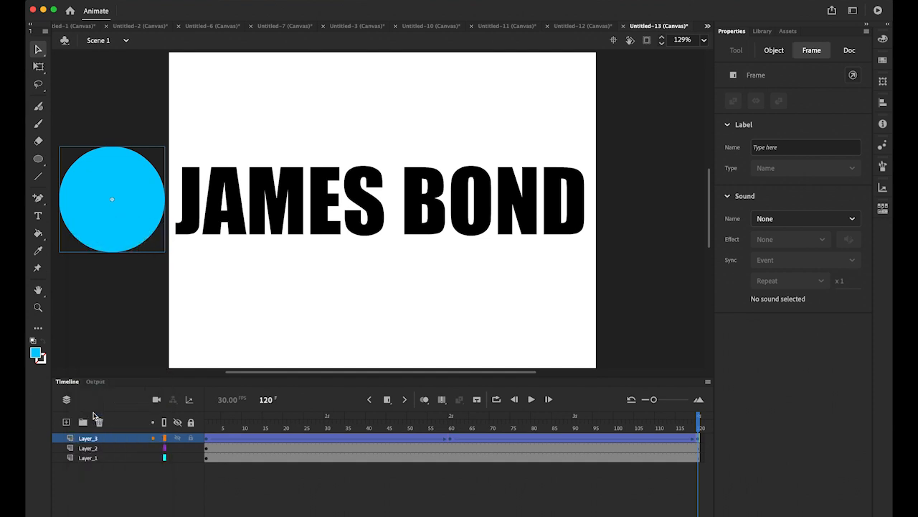
Play the masked JAMES BOND animation on the timeline and test the movie in the browser
{"action": "left_click", "coordinate": [530, 400]}
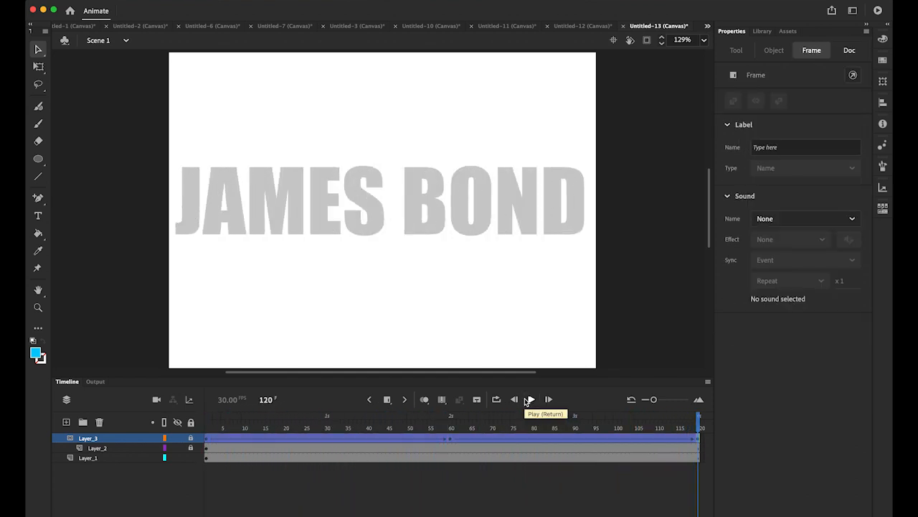
{"action": "left_click", "coordinate": [529, 400]}
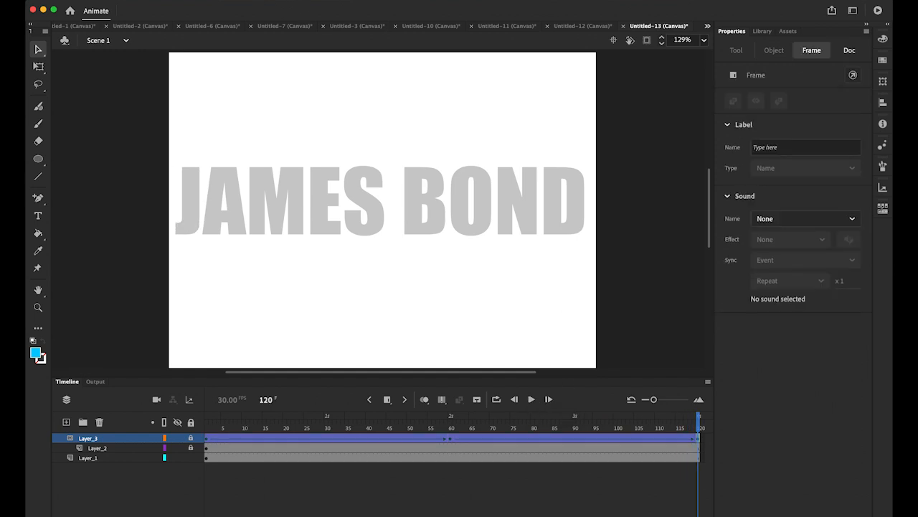
{"action": "left_click", "coordinate": [304, 1]}
{"action": "mouse_move", "coordinate": [364, 113]}
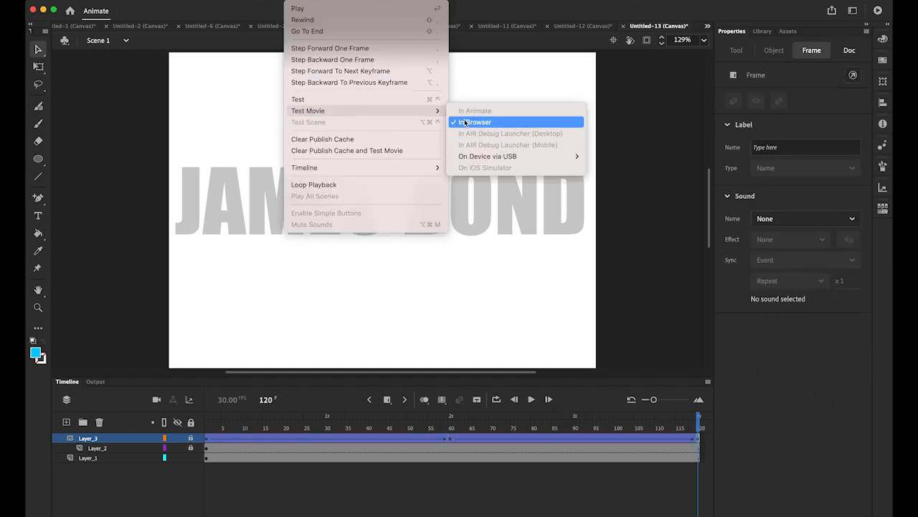
{"action": "left_click", "coordinate": [488, 124]}
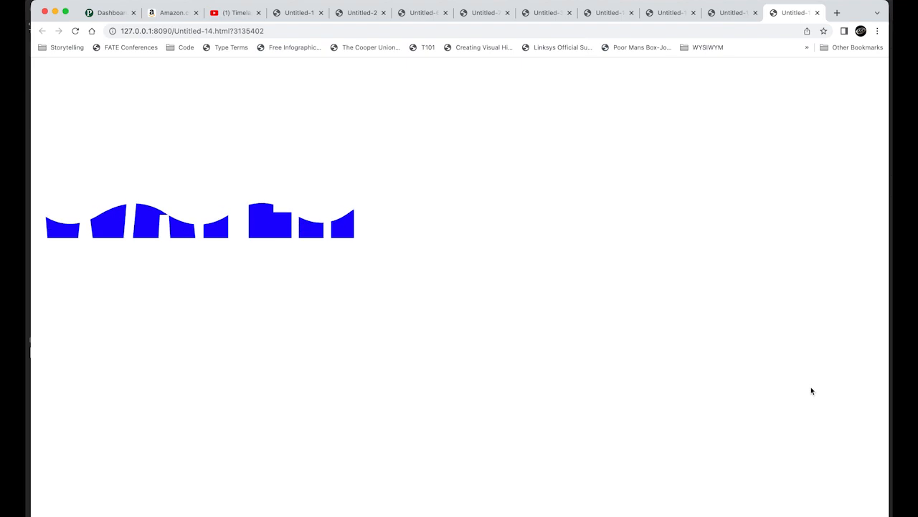
Switch back to Animate, create a new 640 x 480 HTML5 Canvas document at 30 fps, and show its timeline
{"action": "mouse_move", "coordinate": [166, 512]}
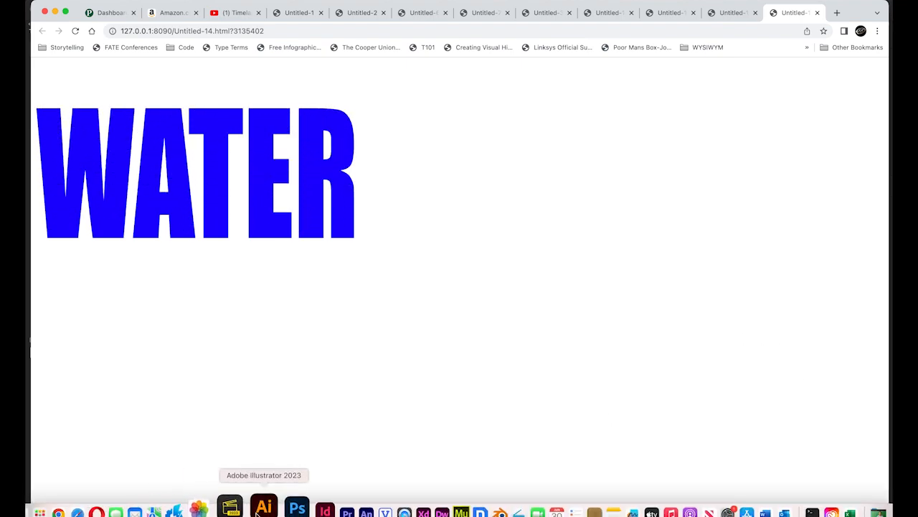
{"action": "left_click", "coordinate": [337, 514]}
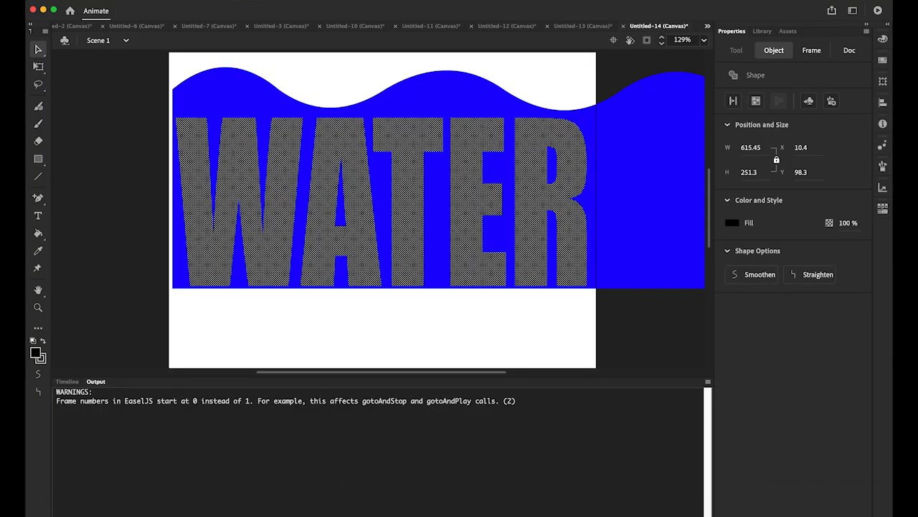
{"action": "left_click", "coordinate": [99, 1]}
{"action": "left_click", "coordinate": [108, 9]}
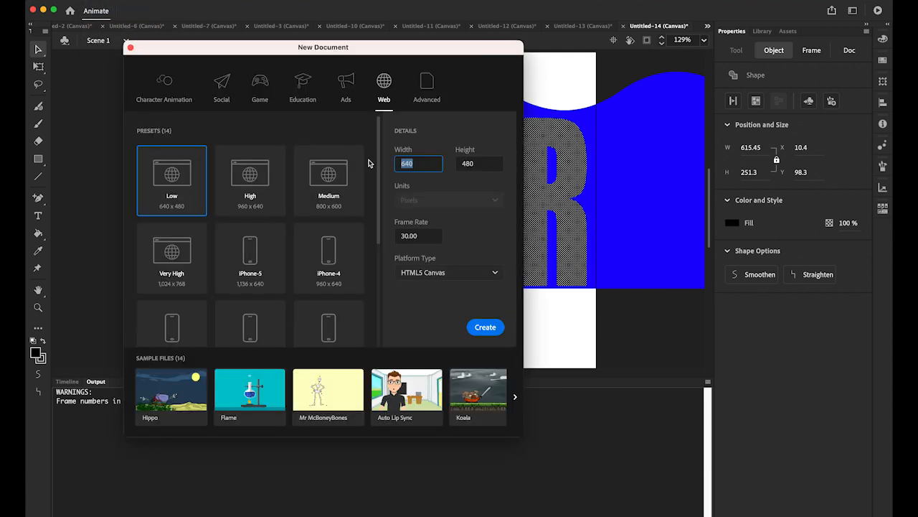
{"action": "left_click", "coordinate": [477, 163]}
{"action": "left_click", "coordinate": [429, 237]}
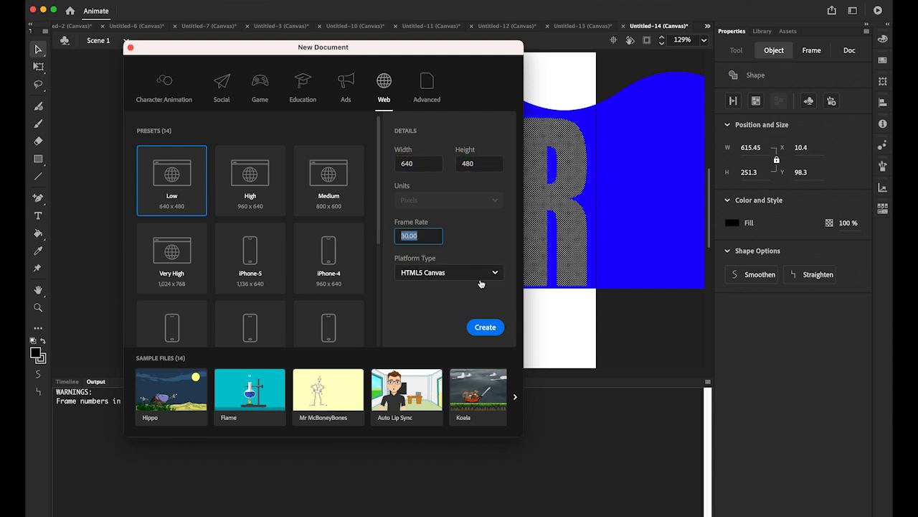
{"action": "left_click", "coordinate": [490, 327]}
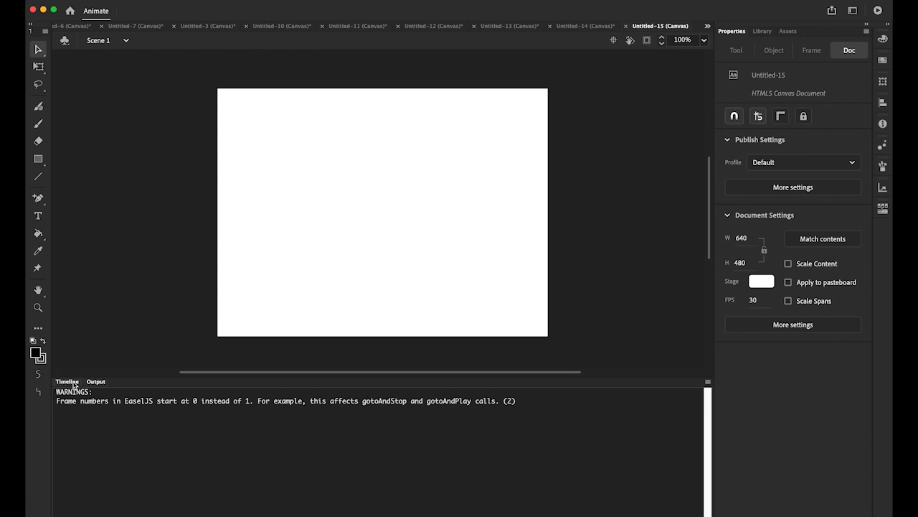
{"action": "left_click", "coordinate": [68, 381]}
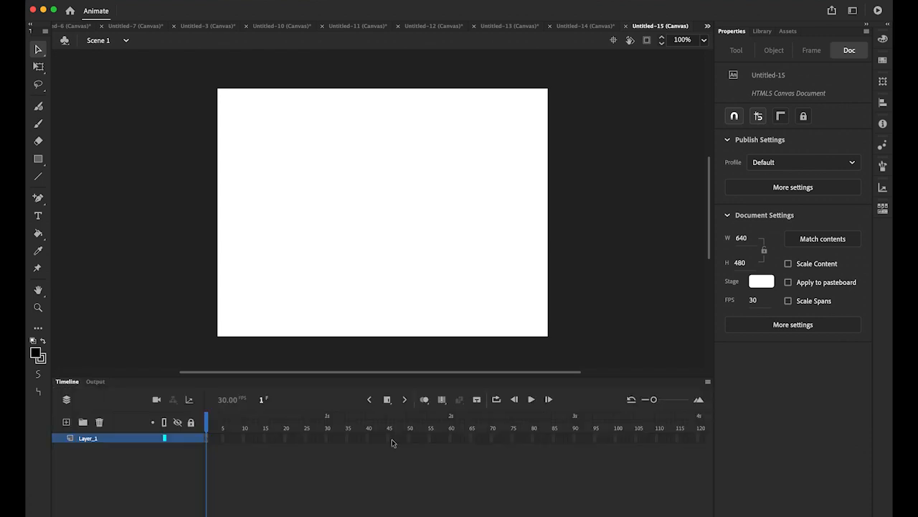
Add the word WATER as static text on Layer_1
{"action": "left_click", "coordinate": [39, 216]}
{"action": "left_click", "coordinate": [253, 222]}
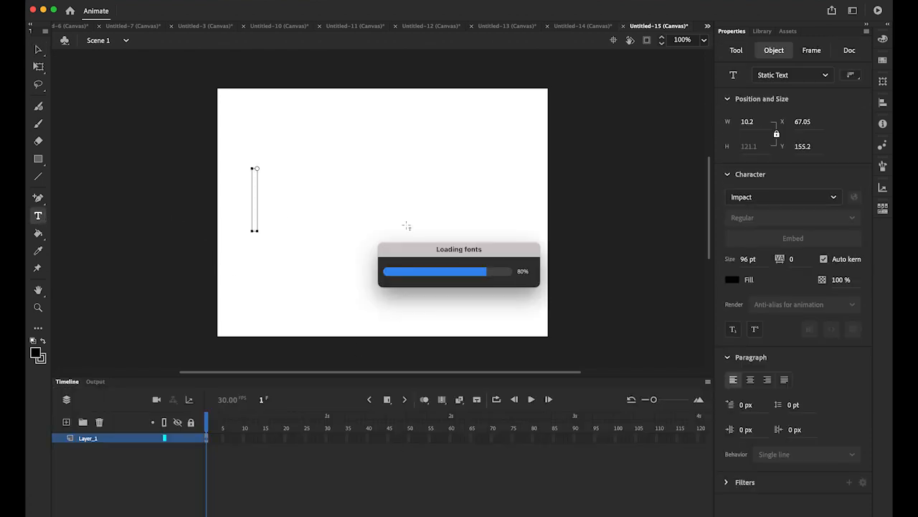
{"action": "type", "text": "WATEER"}
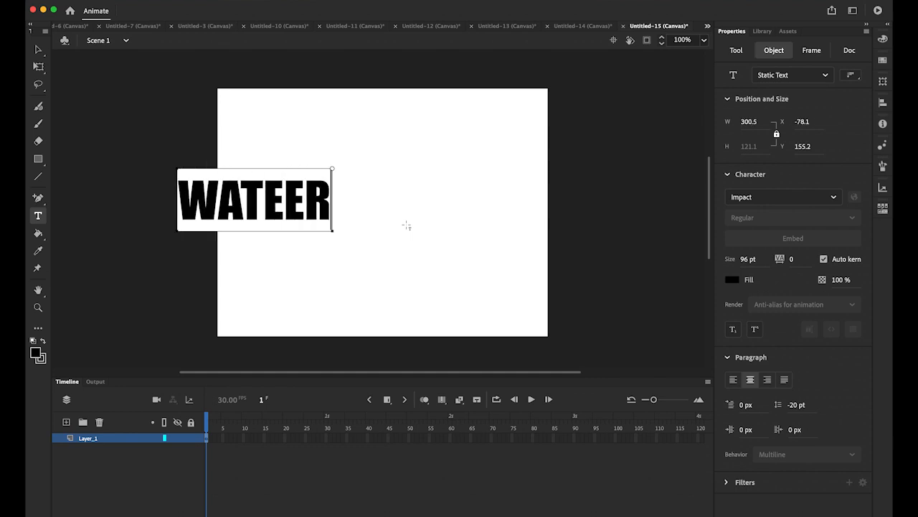
{"action": "key", "text": "BackSpace"}
{"action": "key", "text": "BackSpace"}
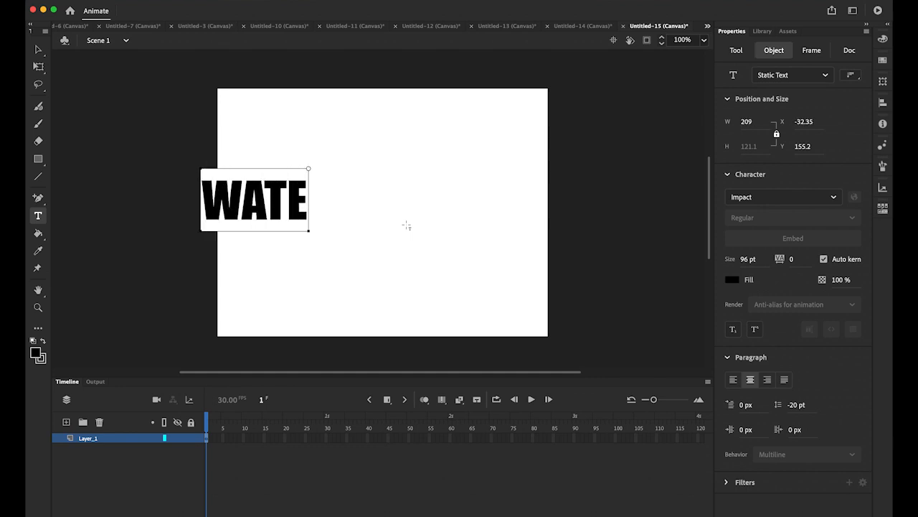
{"action": "type", "text": "R"}
{"action": "left_click", "coordinate": [38, 49]}
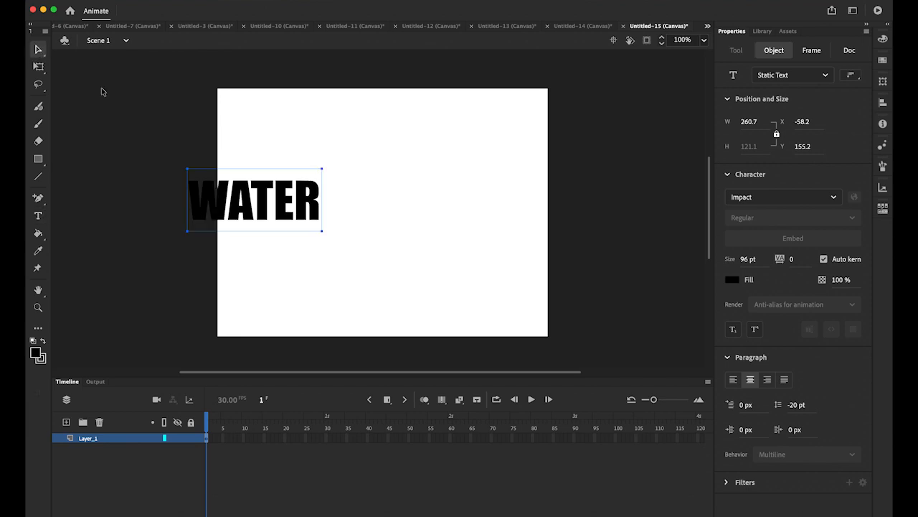
Move the WATER text to the middle of the stage and enlarge it to about 611 px wide and 349 px high
{"action": "left_click_drag", "start_coordinate": [251, 213], "coordinate": [374, 221]}
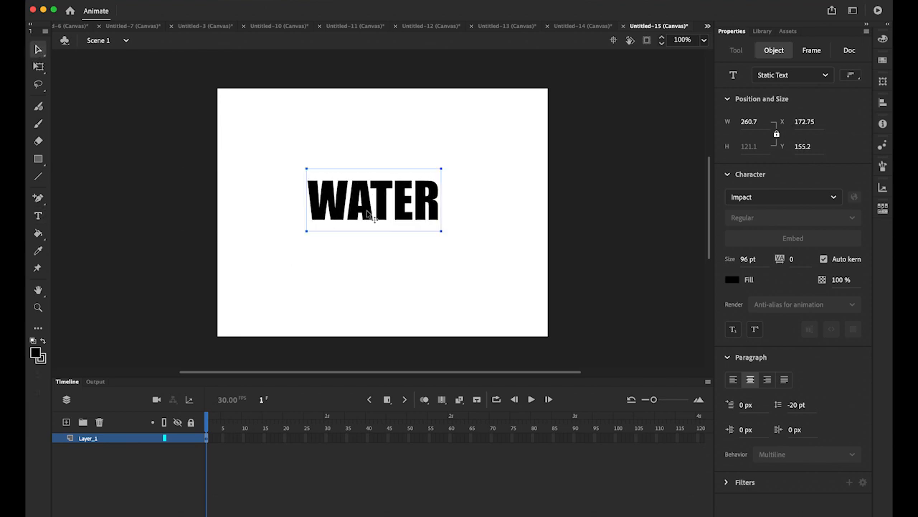
{"action": "left_click", "coordinate": [39, 66]}
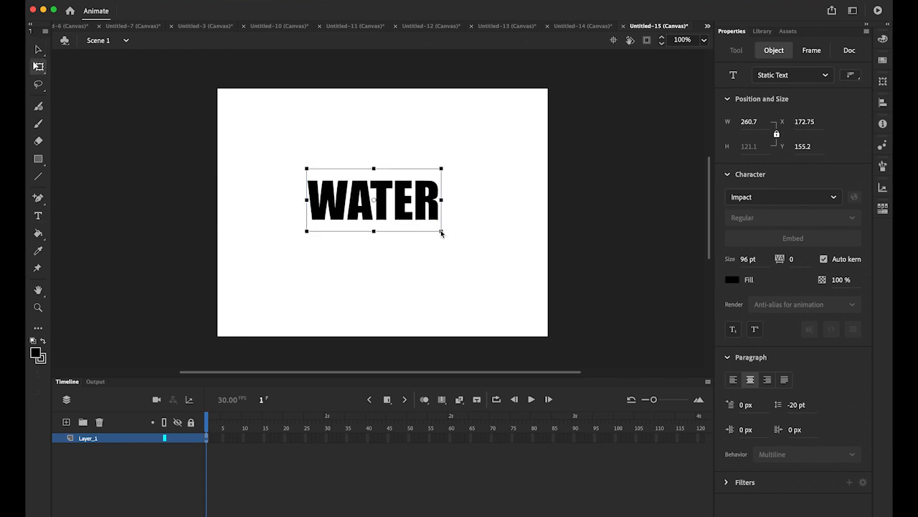
{"action": "left_click_drag", "start_coordinate": [442, 232], "coordinate": [533, 290]}
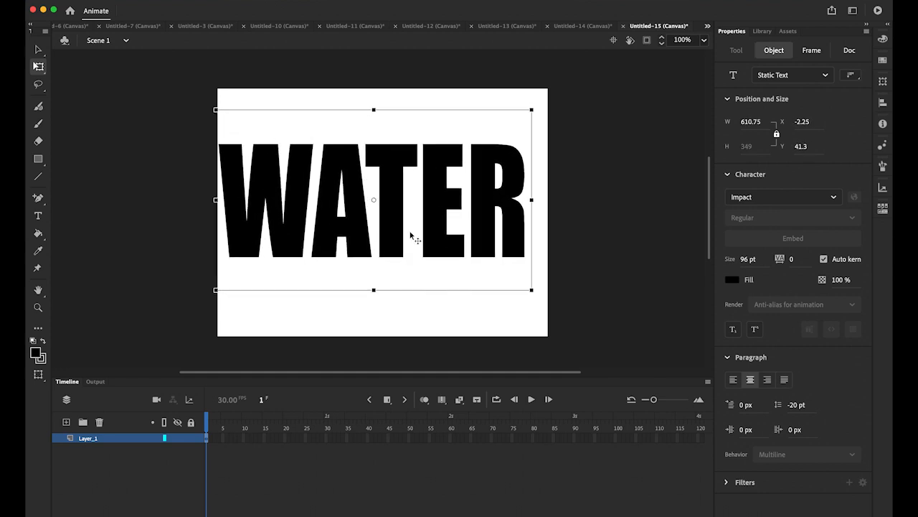
Shift the WATER text horizontally to an X position of about 20 so it is centred on the stage
{"action": "left_click_drag", "start_coordinate": [394, 221], "coordinate": [404, 222]}
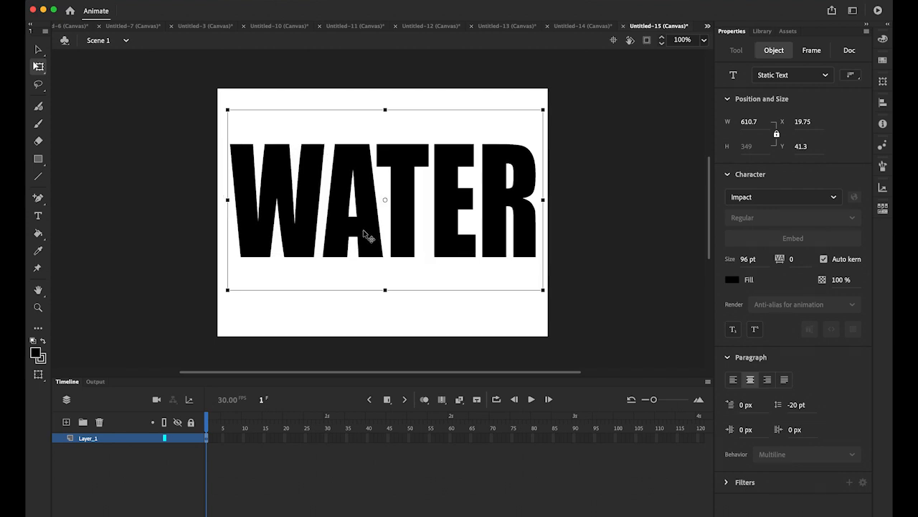
{"action": "left_click", "coordinate": [39, 49]}
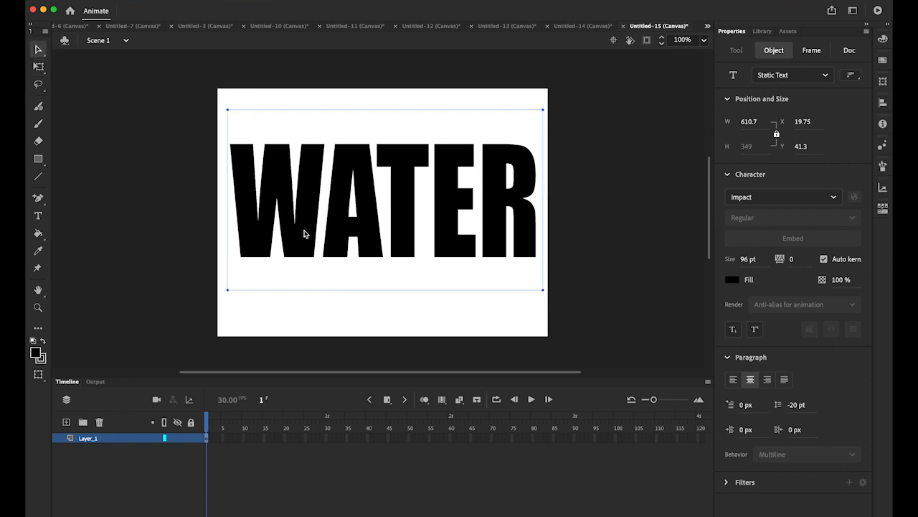
{"action": "left_click", "coordinate": [429, 267]}
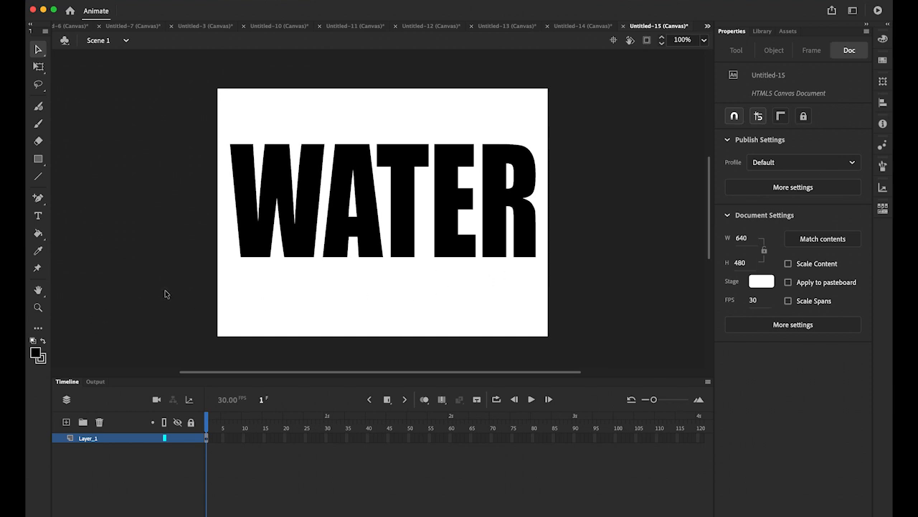
Break the WATER text apart twice, first into separate letters and again into plain shapes
{"action": "left_click", "coordinate": [704, 41]}
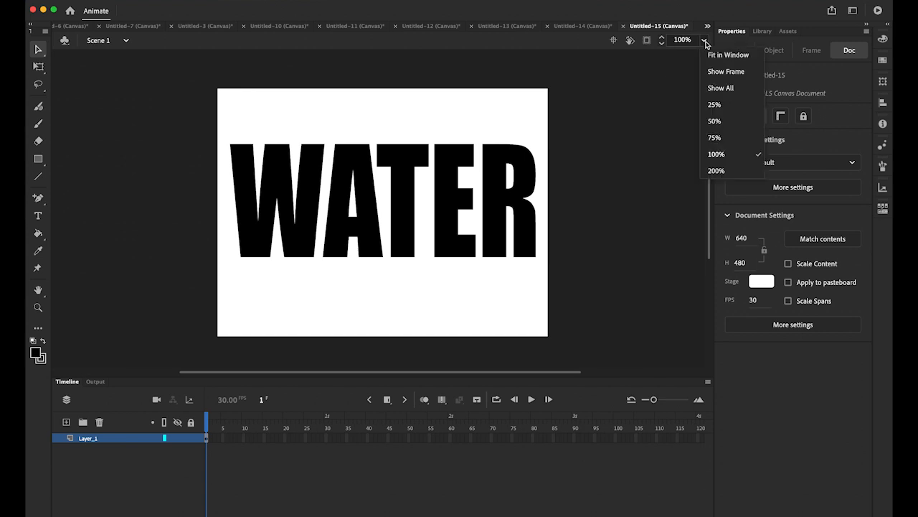
{"action": "left_click", "coordinate": [721, 121]}
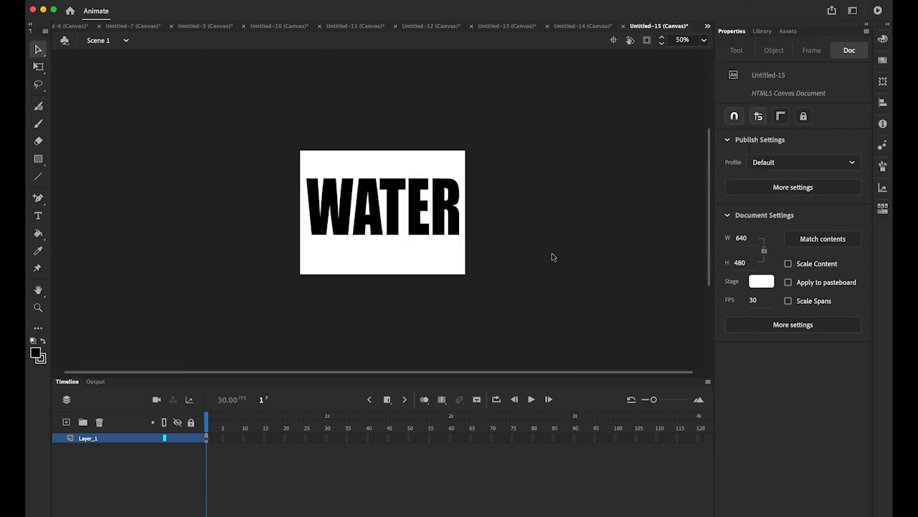
{"action": "scroll", "coordinate": [552, 256], "scroll_direction": "down", "scroll_amount": 4}
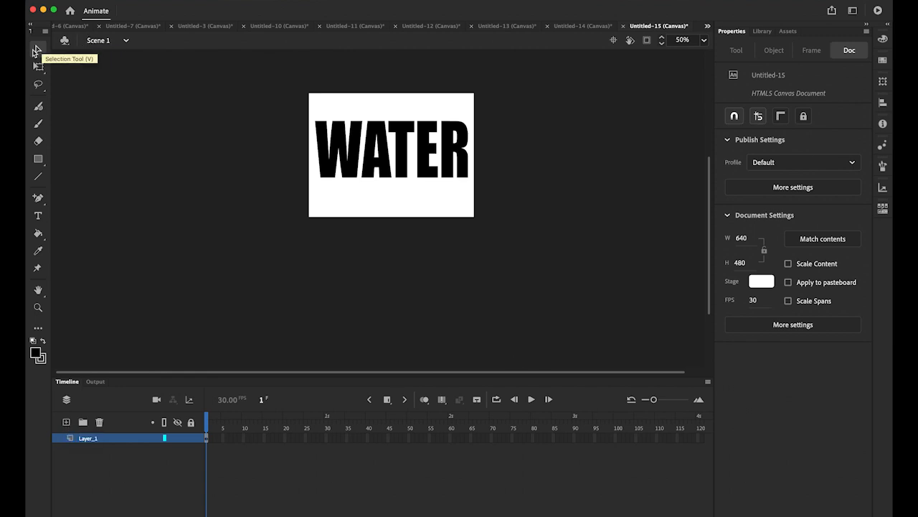
{"action": "left_click", "coordinate": [350, 164]}
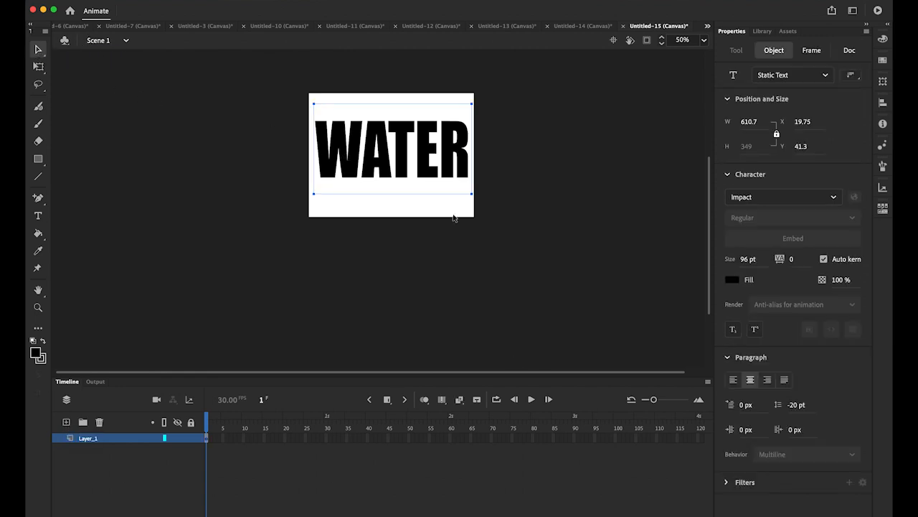
{"action": "left_click", "coordinate": [200, 0]}
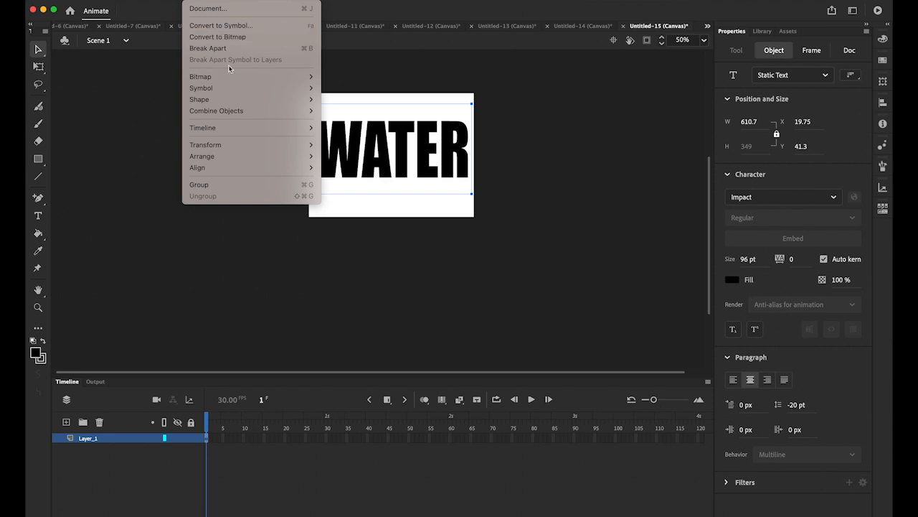
{"action": "mouse_move", "coordinate": [231, 105]}
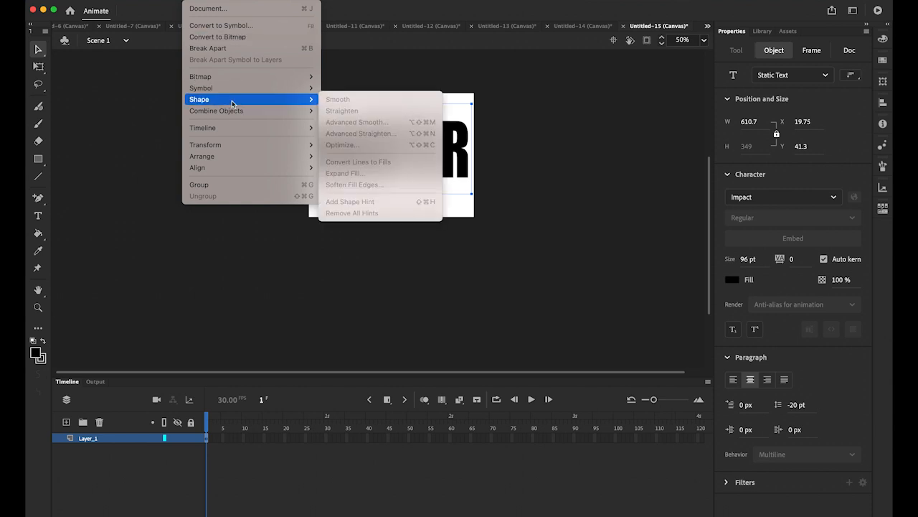
{"action": "left_click", "coordinate": [230, 52]}
{"action": "left_click", "coordinate": [200, 0]}
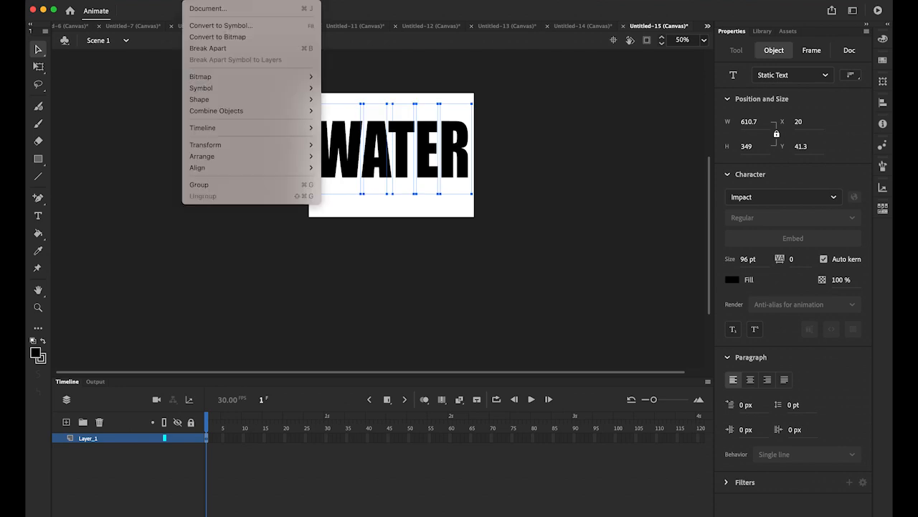
{"action": "left_click", "coordinate": [225, 49]}
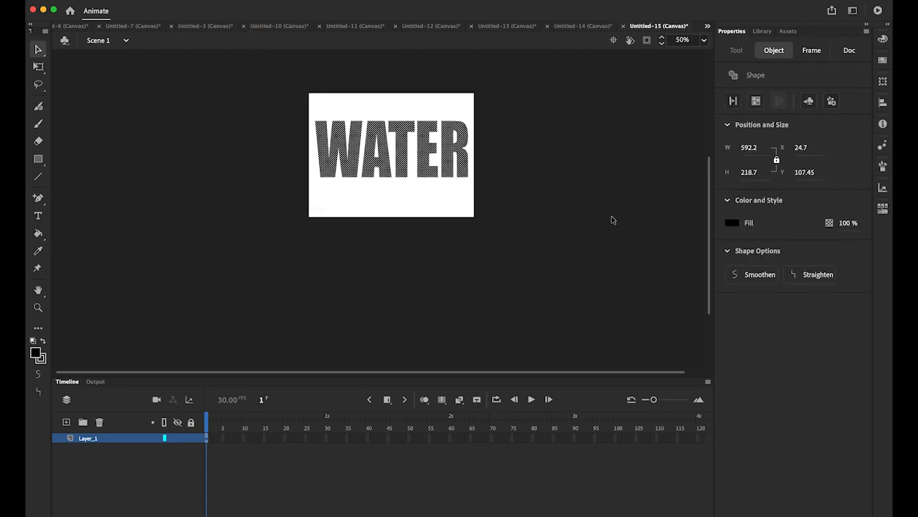
{"action": "left_click", "coordinate": [612, 220]}
Add a new layer and place it below Layer_1
{"action": "left_click", "coordinate": [66, 422]}
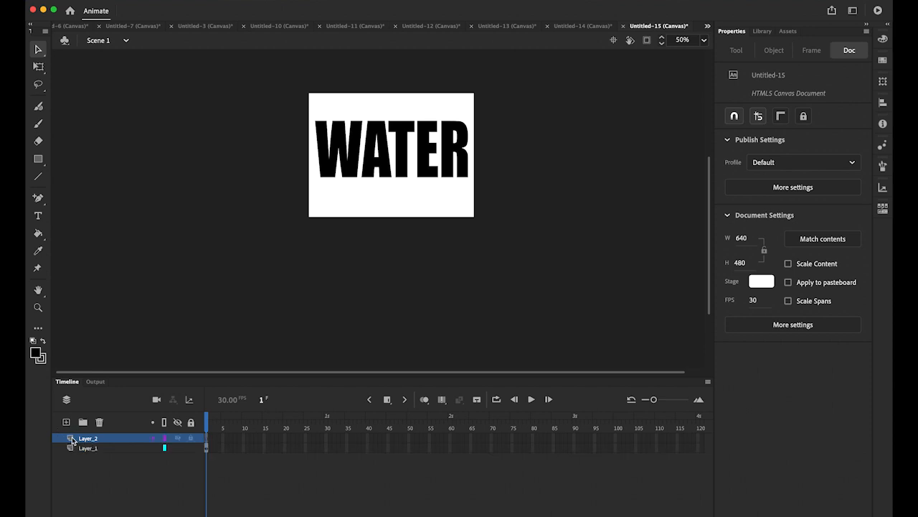
{"action": "left_click", "coordinate": [72, 436]}
{"action": "left_click_drag", "start_coordinate": [72, 467], "coordinate": [72, 465]}
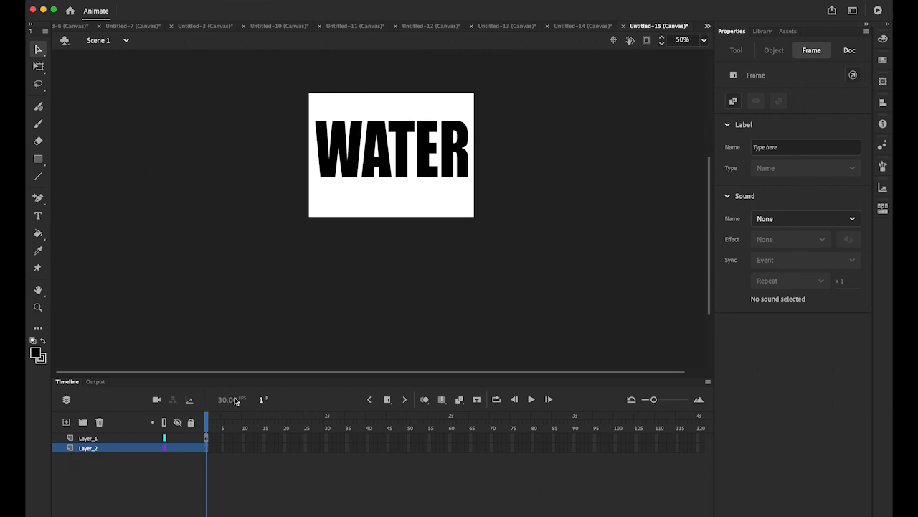
Draw a rectangle about 1196 x 260 px on Layer_2 with fill #0000FF and no stroke, extending from left of the stage to its right edge
{"action": "left_click", "coordinate": [39, 159]}
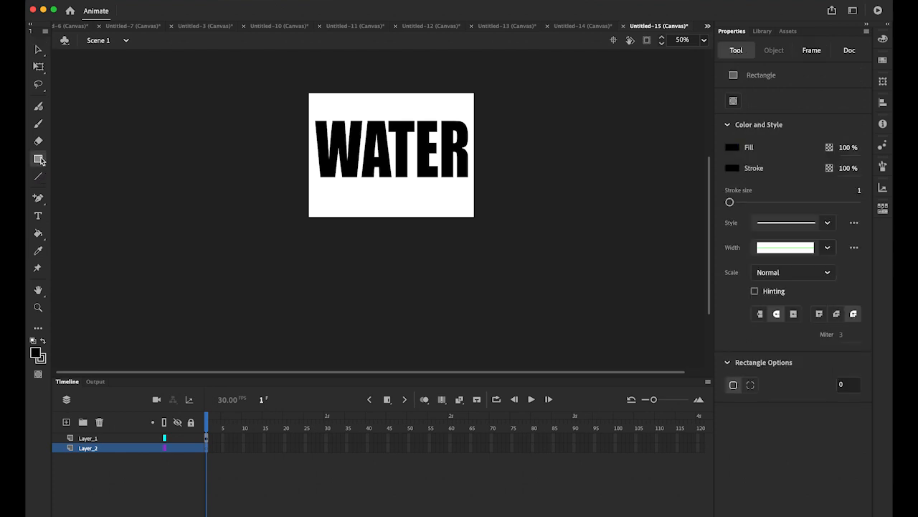
{"action": "left_click", "coordinate": [734, 149]}
{"action": "left_click", "coordinate": [587, 213]}
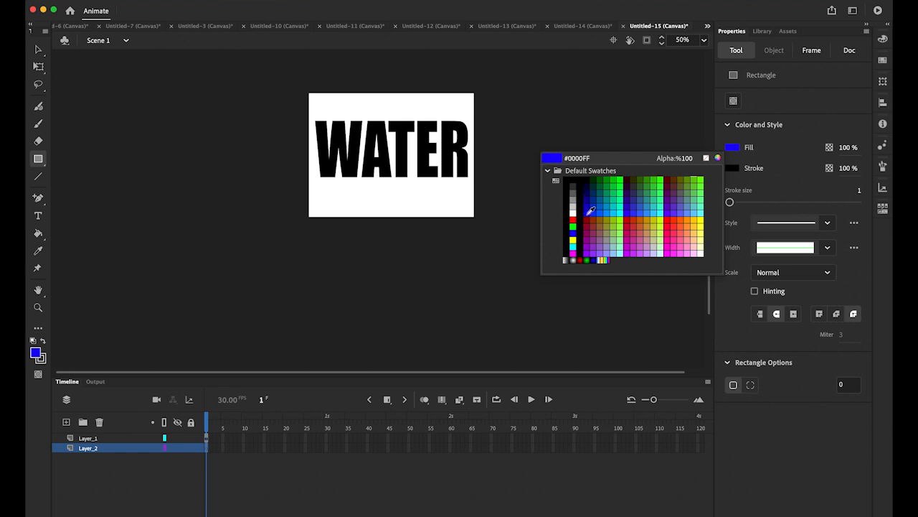
{"action": "left_click", "coordinate": [590, 212]}
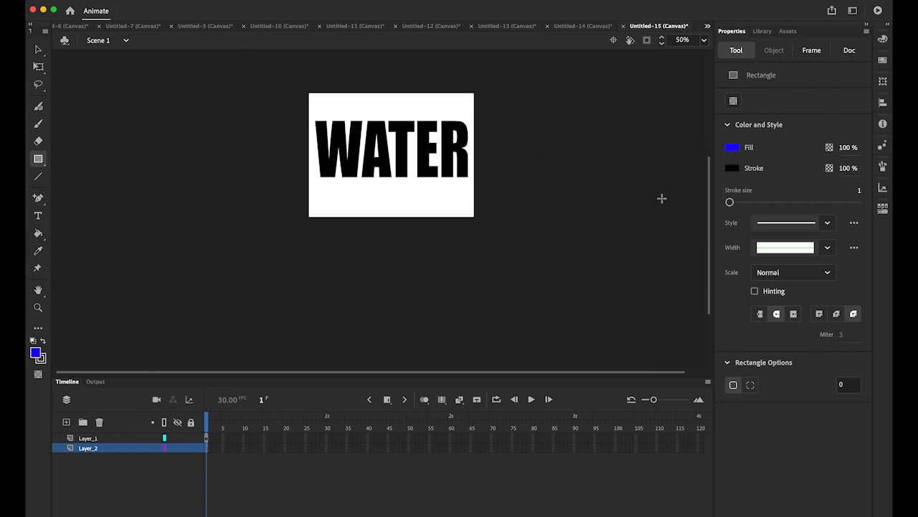
{"action": "left_click", "coordinate": [732, 168]}
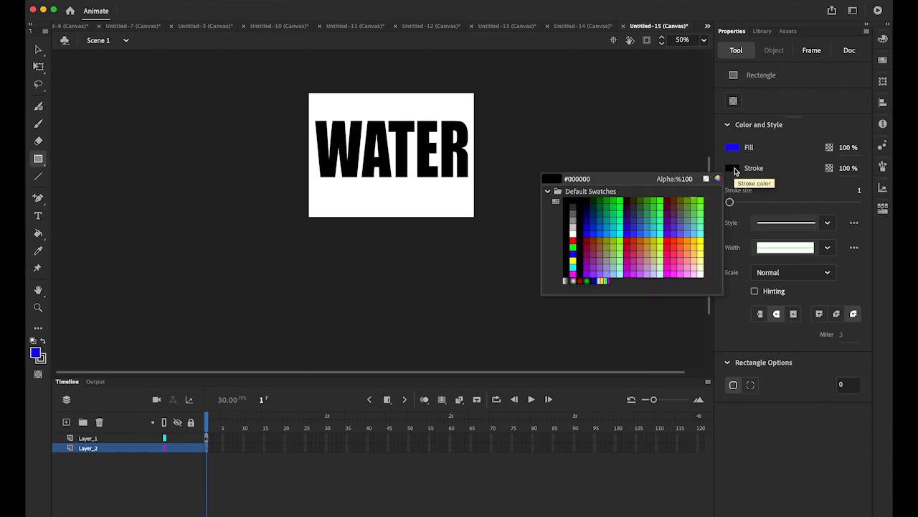
{"action": "left_click", "coordinate": [708, 178]}
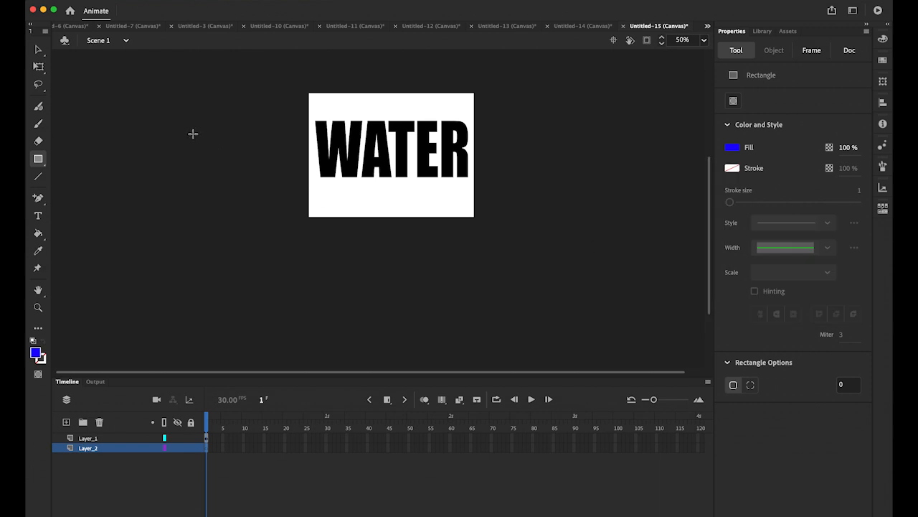
{"action": "left_click_drag", "start_coordinate": [165, 117], "coordinate": [473, 185]}
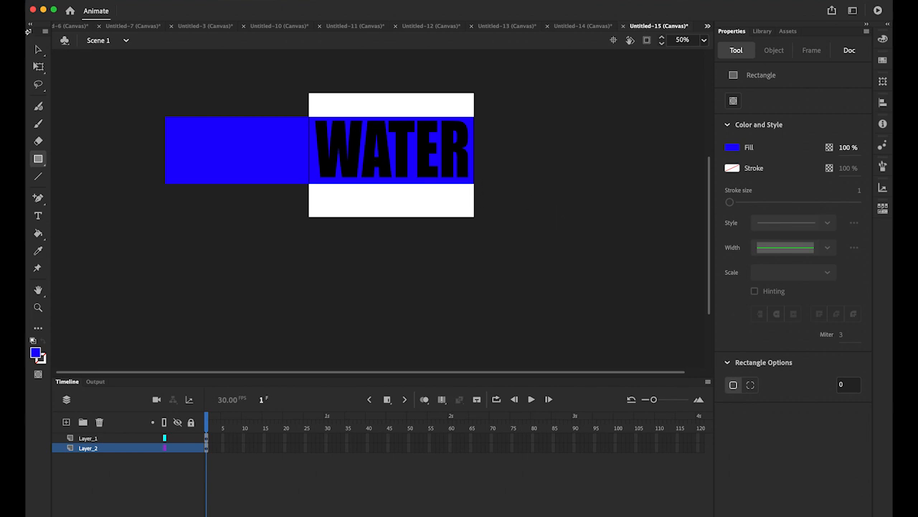
Move the blue rectangle just below the WATER letters to about Y 346 and increase its height to about 295 px
{"action": "left_click", "coordinate": [38, 49]}
{"action": "left_click", "coordinate": [244, 179]}
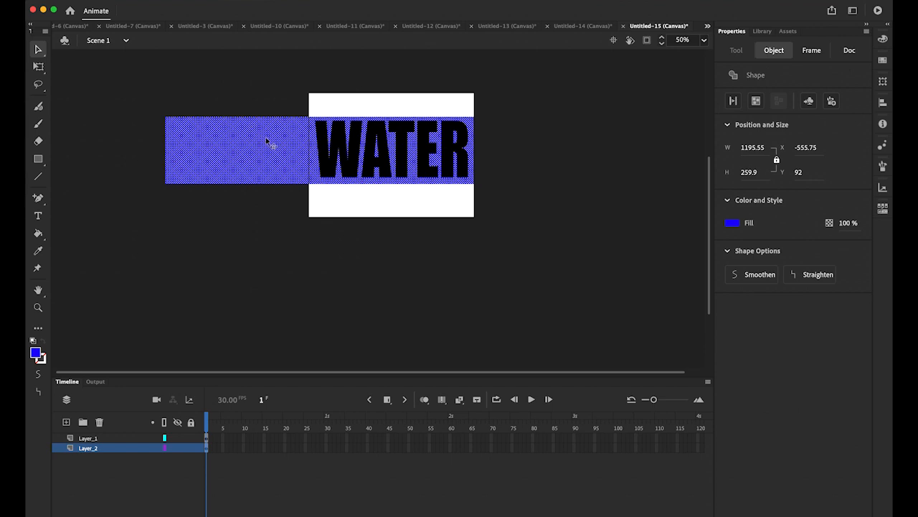
{"action": "left_click_drag", "start_coordinate": [285, 133], "coordinate": [295, 201]}
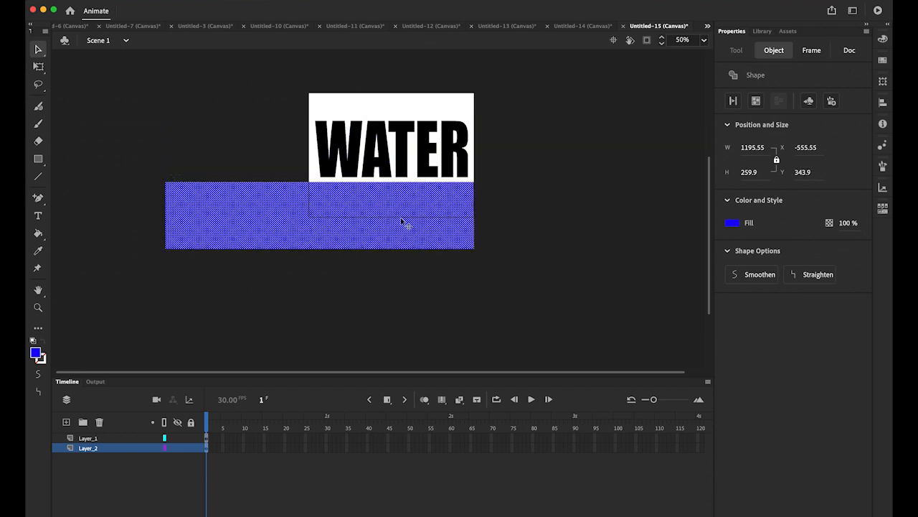
{"action": "left_click", "coordinate": [38, 66]}
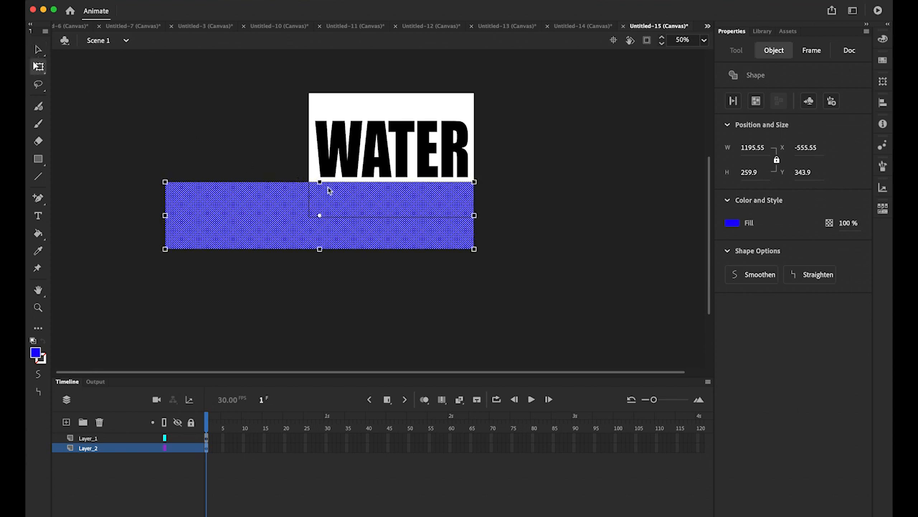
{"action": "left_click_drag", "start_coordinate": [320, 181], "coordinate": [319, 175]}
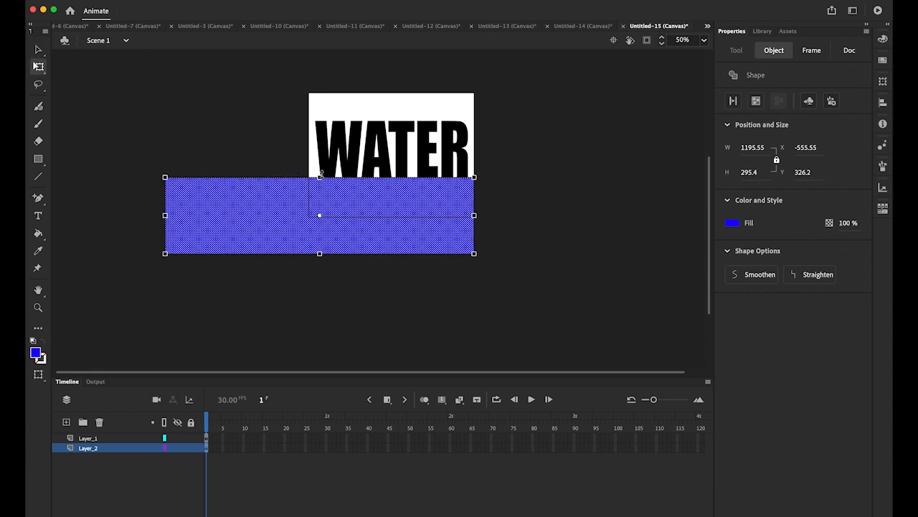
{"action": "left_click", "coordinate": [38, 50]}
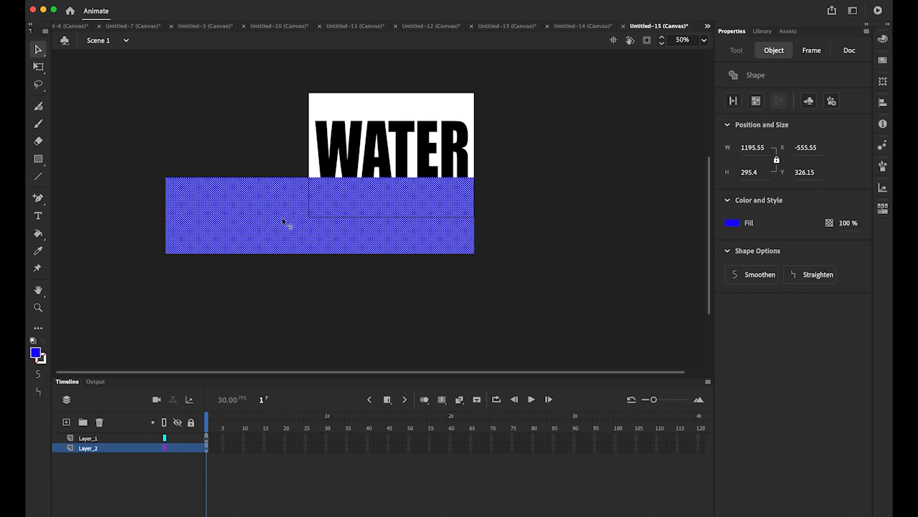
{"action": "left_click_drag", "start_coordinate": [289, 222], "coordinate": [288, 228]}
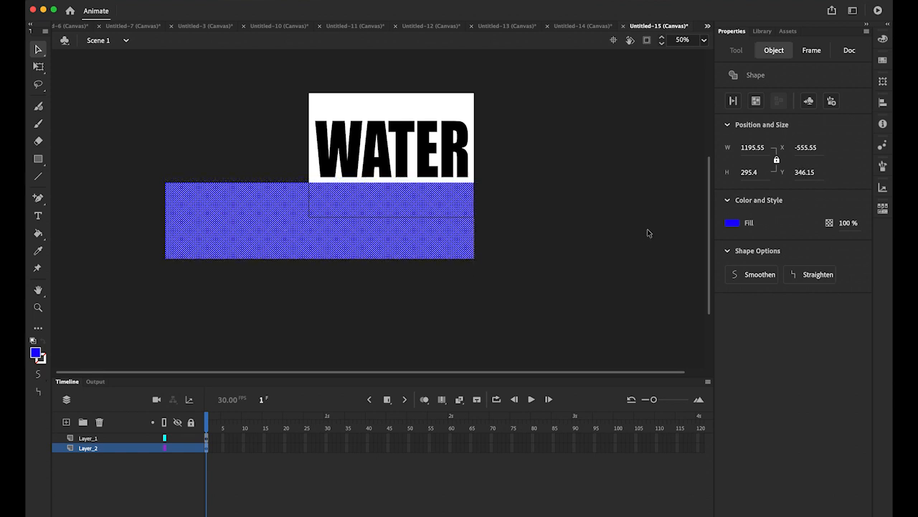
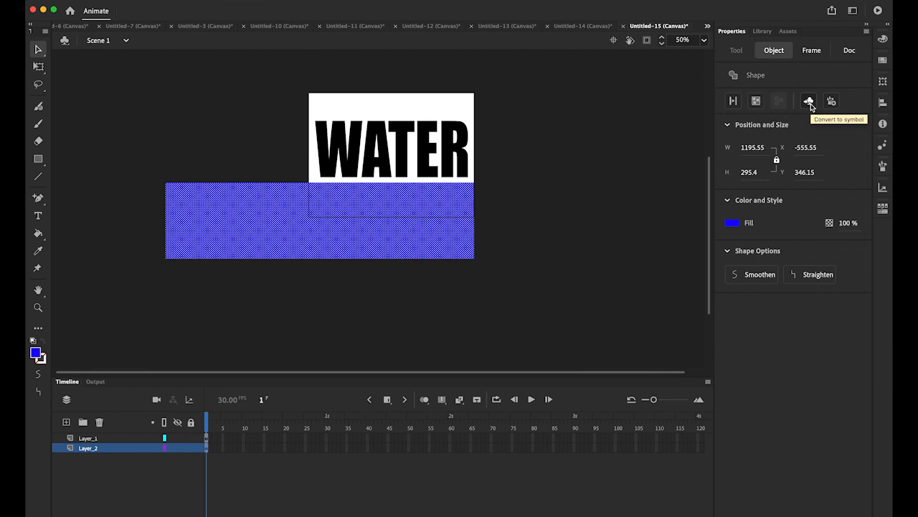
Convert the blue rectangle to a movie clip symbol named wave
{"action": "left_click", "coordinate": [809, 102]}
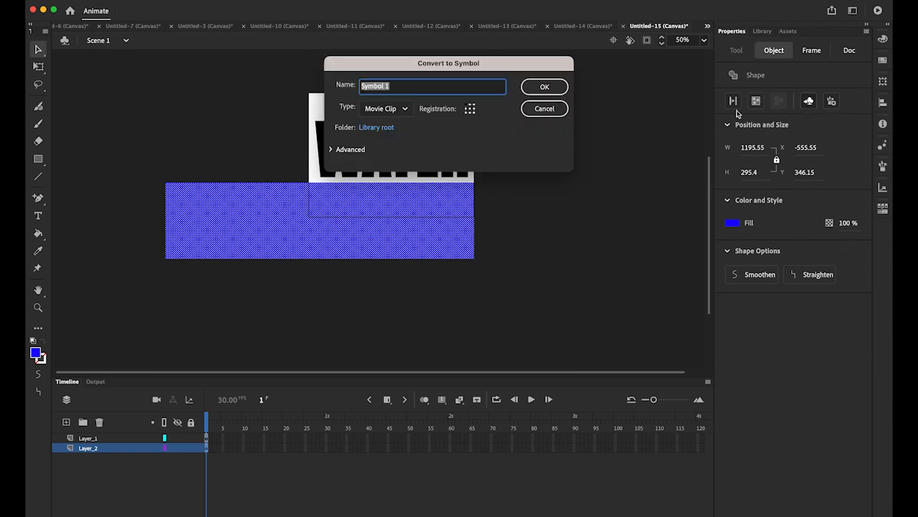
{"action": "type", "text": "wave"}
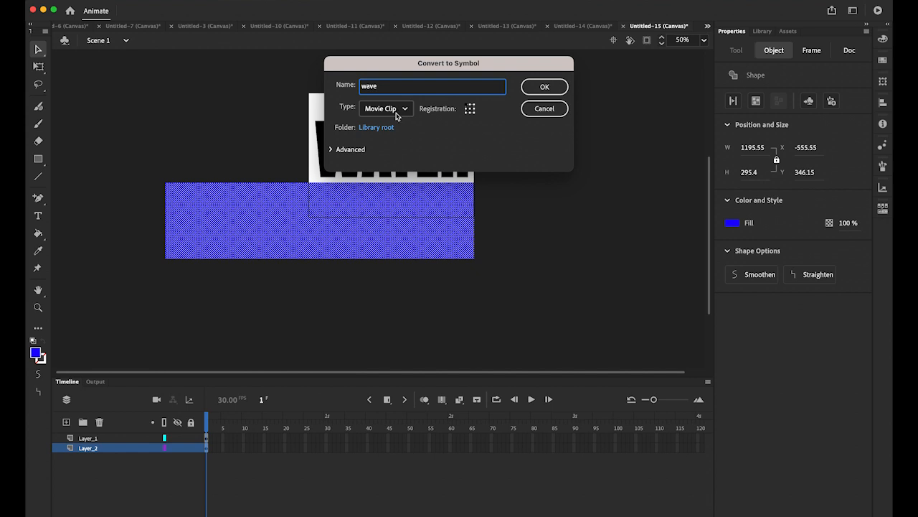
{"action": "left_click", "coordinate": [550, 87]}
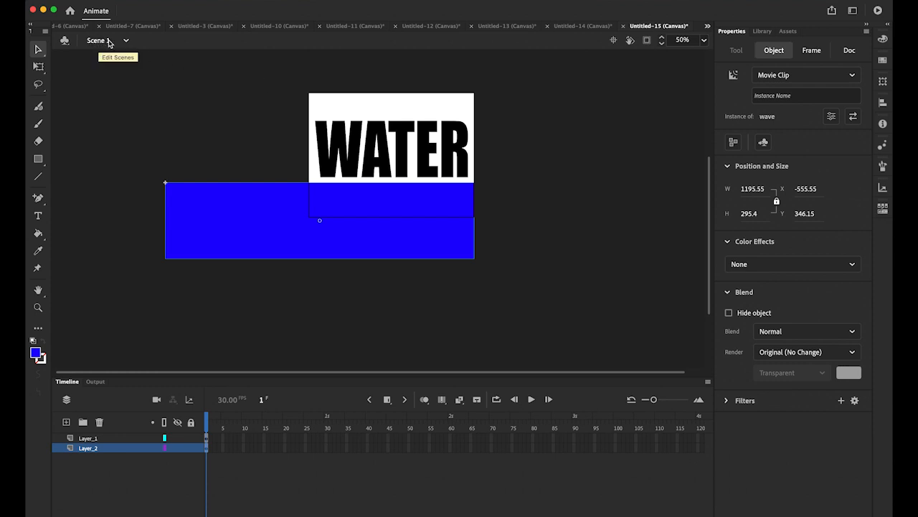
Open the wave symbol for editing and add seven evenly spaced anchor points along the rectangle's upper edge
{"action": "double_click", "coordinate": [248, 217]}
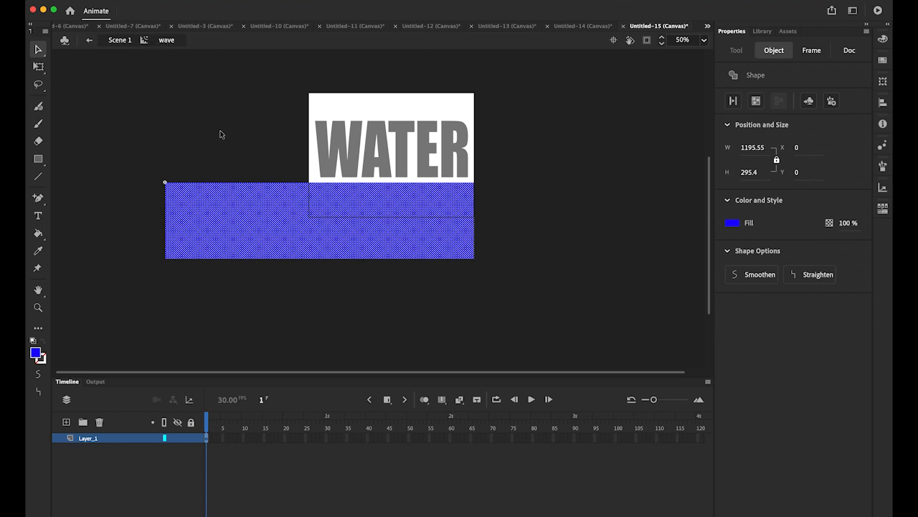
{"action": "left_click", "coordinate": [38, 199]}
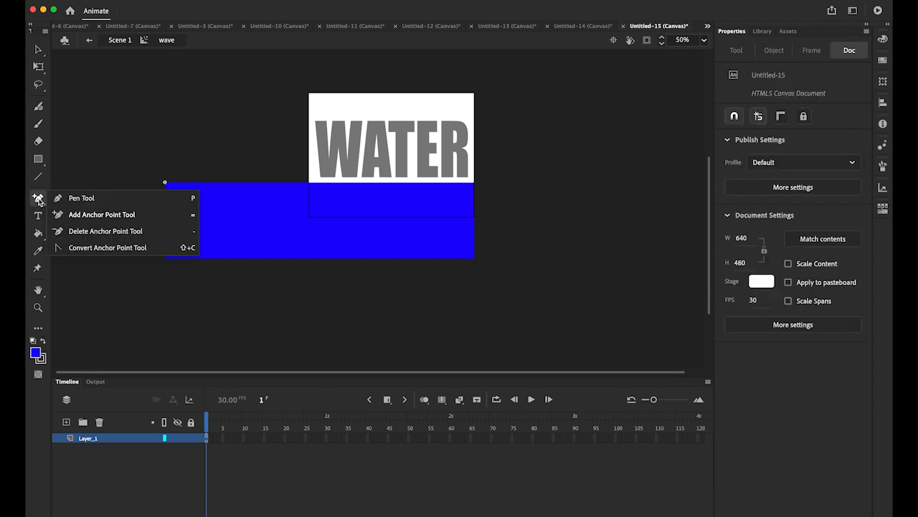
{"action": "left_click", "coordinate": [101, 215]}
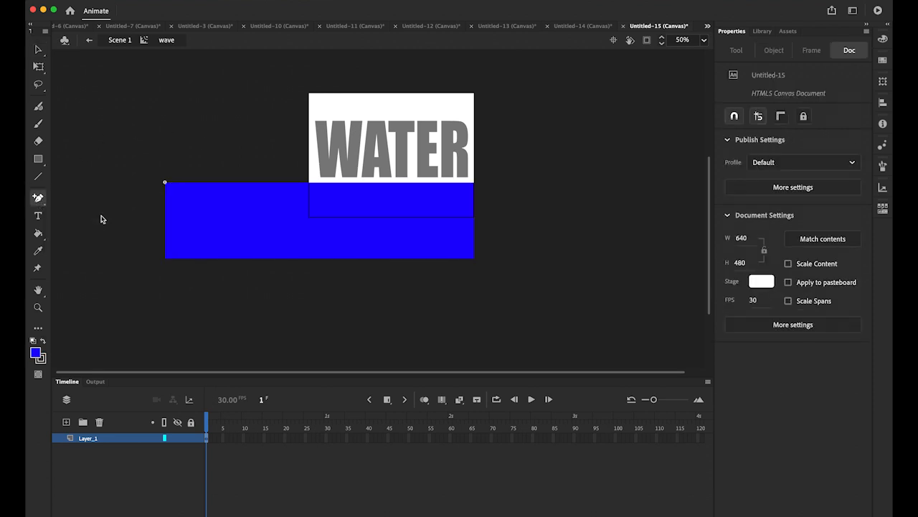
{"action": "left_click", "coordinate": [316, 185]}
{"action": "left_click", "coordinate": [235, 183]}
{"action": "left_click", "coordinate": [200, 183]}
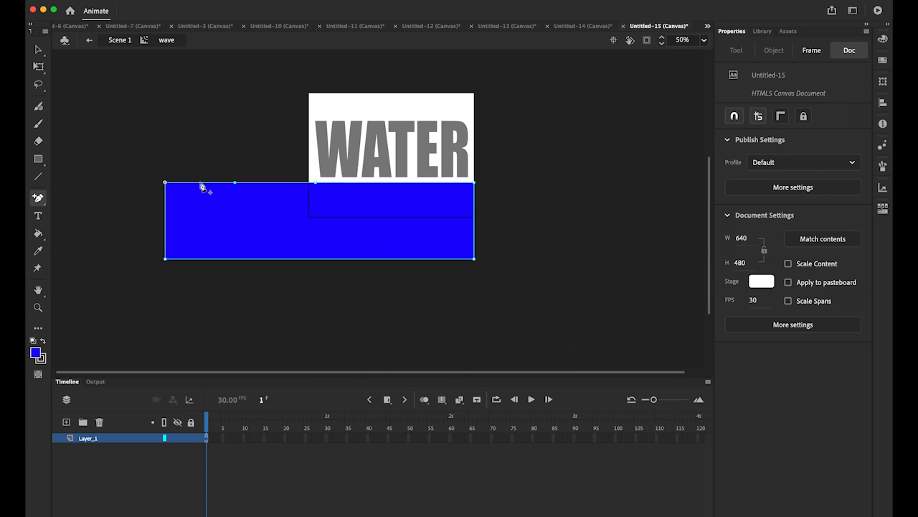
{"action": "left_click", "coordinate": [272, 183]}
{"action": "left_click", "coordinate": [395, 184]}
{"action": "left_click", "coordinate": [356, 184]}
{"action": "left_click", "coordinate": [435, 183]}
Bend the segments of the rectangle's upper edge alternately up and down to form a continuous row of waves
{"action": "left_click", "coordinate": [38, 49]}
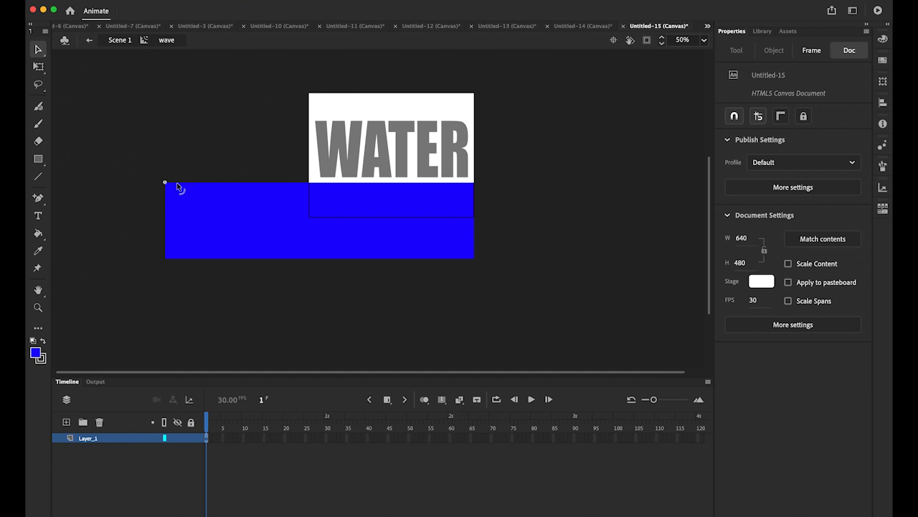
{"action": "left_click_drag", "start_coordinate": [176, 181], "coordinate": [213, 194]}
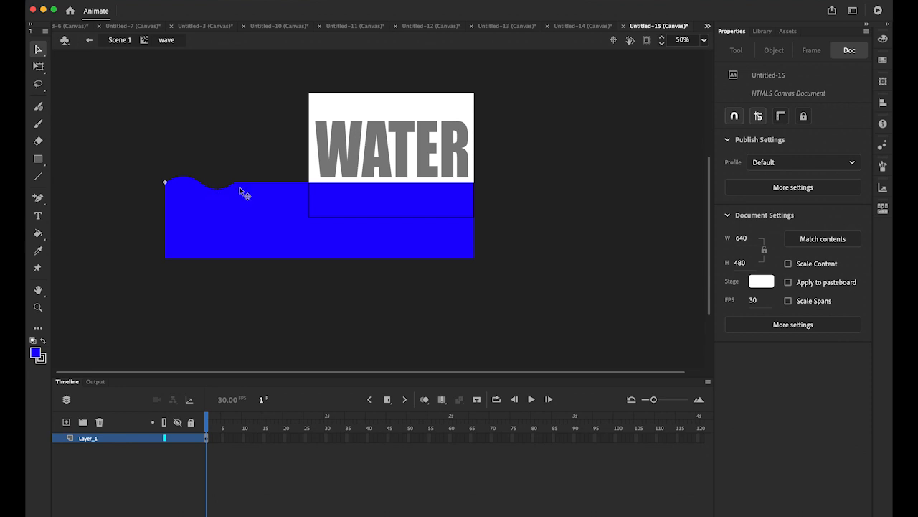
{"action": "left_click_drag", "start_coordinate": [250, 184], "coordinate": [249, 178]}
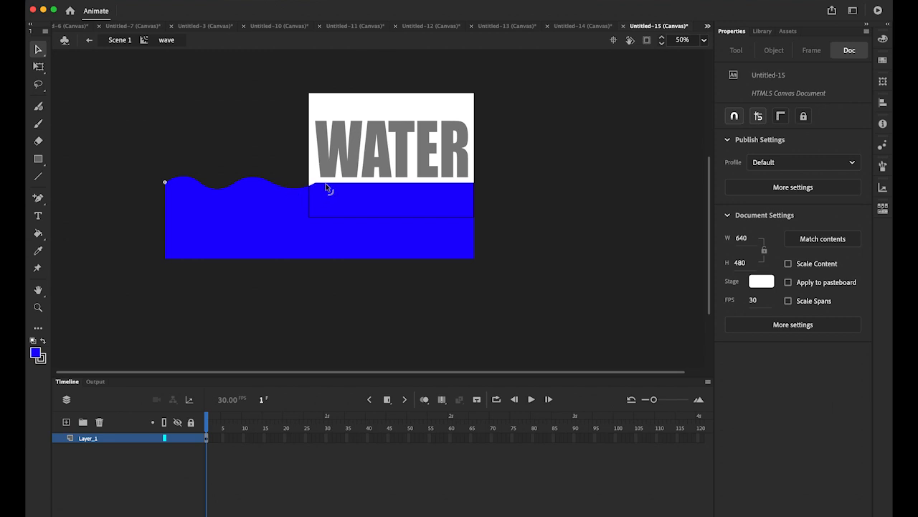
{"action": "mouse_move", "coordinate": [333, 187]}
{"action": "left_mouse_down"}
{"action": "mouse_move", "coordinate": [332, 177]}
{"action": "mouse_move", "coordinate": [372, 187]}
{"action": "mouse_move", "coordinate": [415, 181]}
{"action": "mouse_move", "coordinate": [455, 192]}
{"action": "left_mouse_up"}
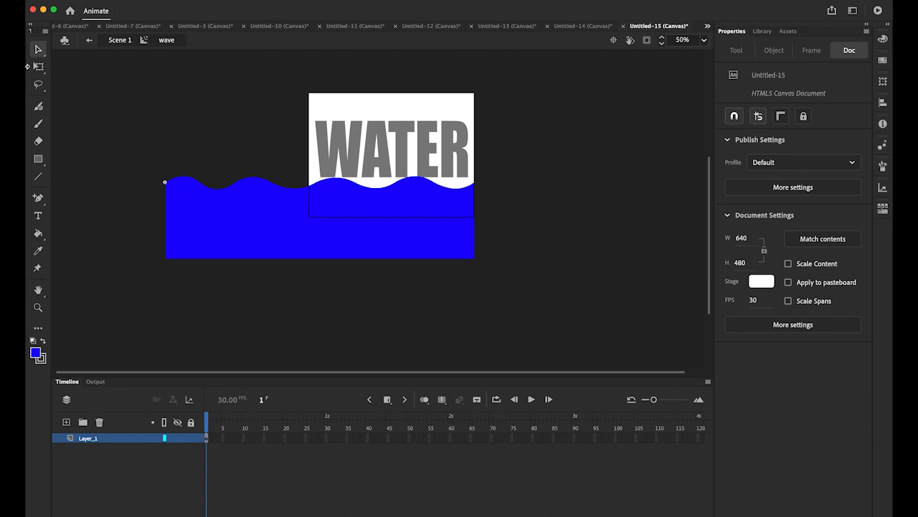
{"action": "left_click", "coordinate": [268, 248]}
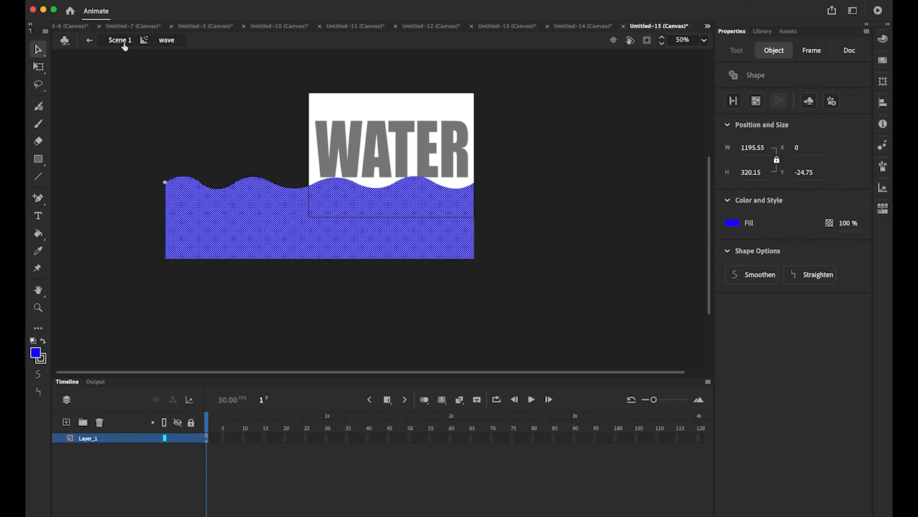
Insert a keyframe at frame 60 inside the wave symbol and create a shape tween across the span
{"action": "left_click", "coordinate": [450, 439]}
{"action": "left_click", "coordinate": [472, 460]}
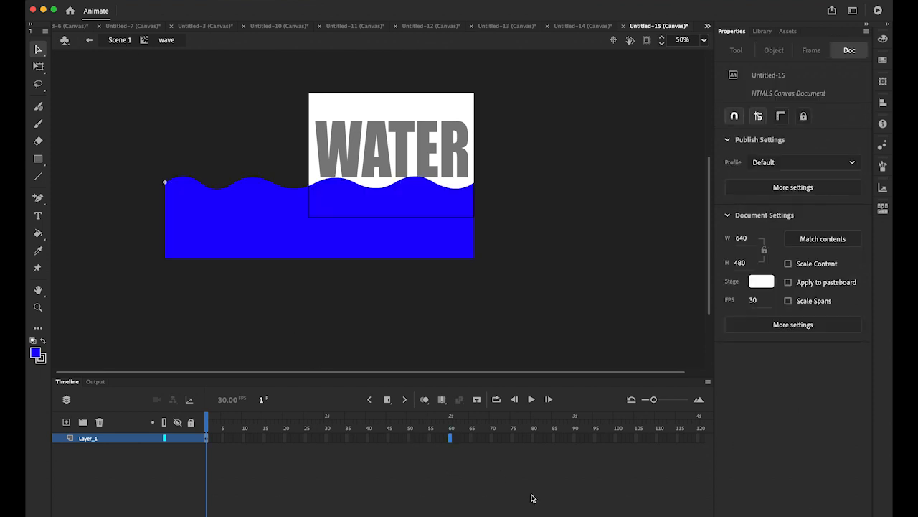
{"action": "left_click", "coordinate": [388, 402]}
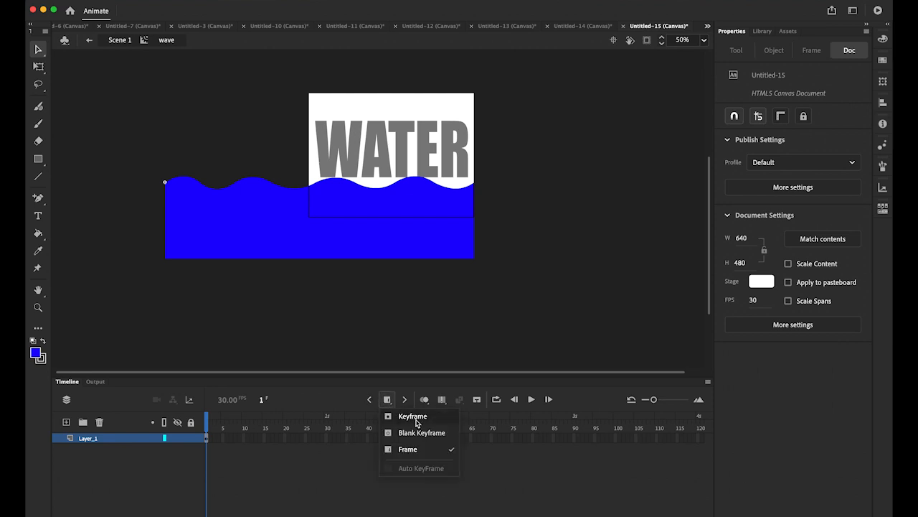
{"action": "left_click", "coordinate": [416, 417]}
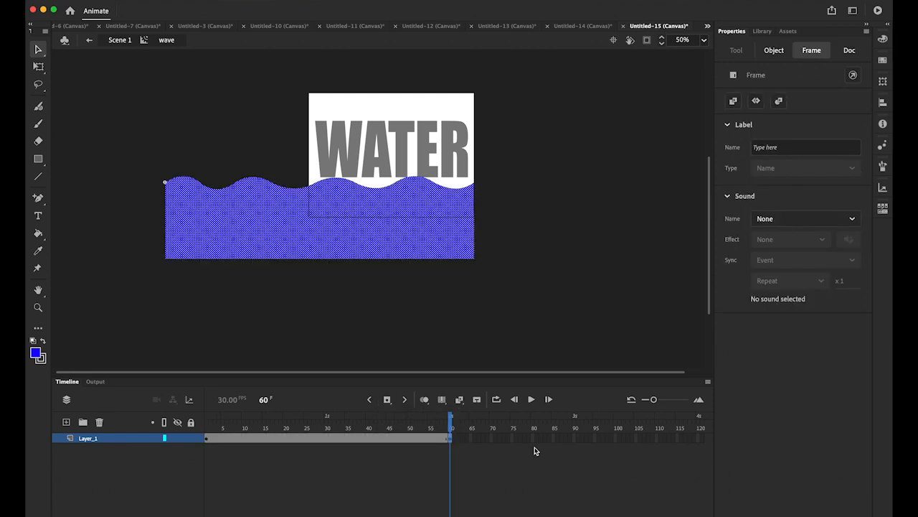
{"action": "left_click_drag", "start_coordinate": [454, 424], "coordinate": [330, 427]}
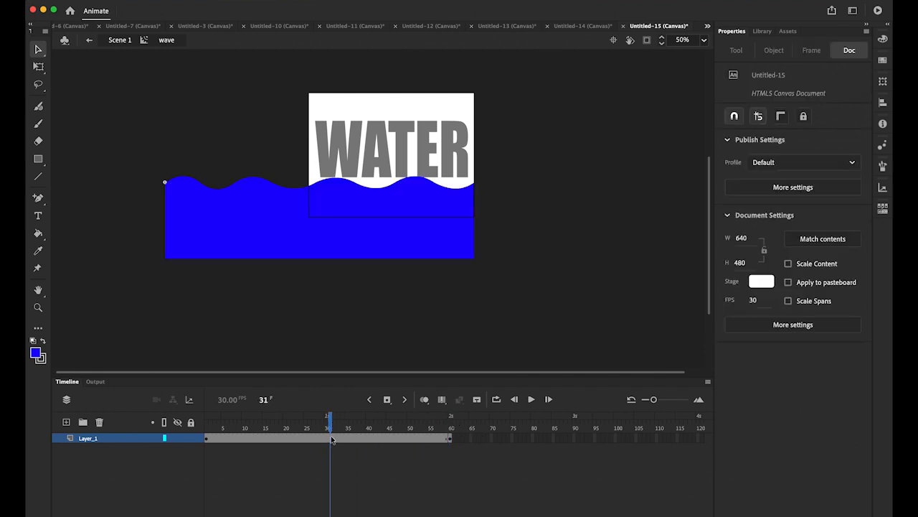
{"action": "right_click", "coordinate": [331, 439]}
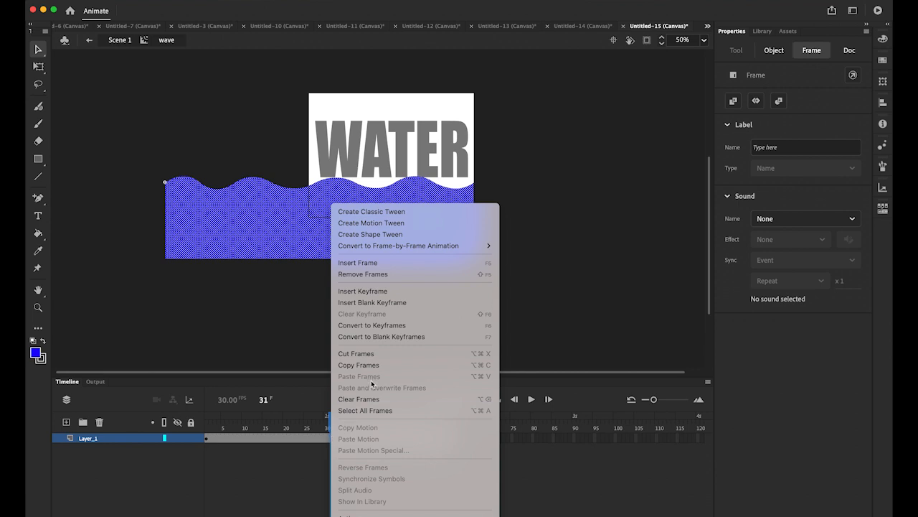
{"action": "left_click", "coordinate": [399, 237]}
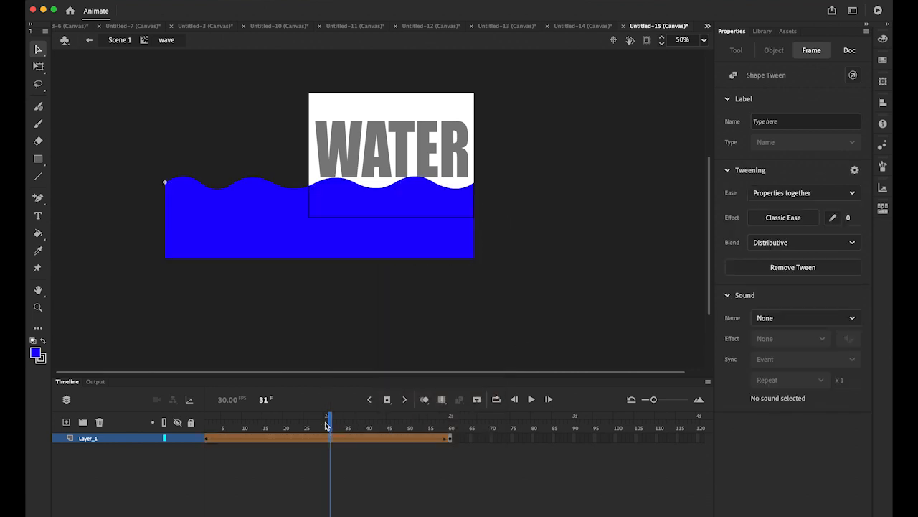
On frame 1, add two shape hints and place them on the wave shape's upper-left and lower-left corners
{"action": "mouse_move", "coordinate": [327, 422]}
{"action": "left_mouse_down"}
{"action": "mouse_move", "coordinate": [351, 431]}
{"action": "mouse_move", "coordinate": [218, 430]}
{"action": "mouse_move", "coordinate": [450, 437]}
{"action": "mouse_move", "coordinate": [448, 451]}
{"action": "mouse_move", "coordinate": [470, 453]}
{"action": "mouse_move", "coordinate": [300, 431]}
{"action": "mouse_move", "coordinate": [457, 451]}
{"action": "mouse_move", "coordinate": [210, 450]}
{"action": "mouse_move", "coordinate": [235, 427]}
{"action": "mouse_move", "coordinate": [207, 428]}
{"action": "left_mouse_up"}
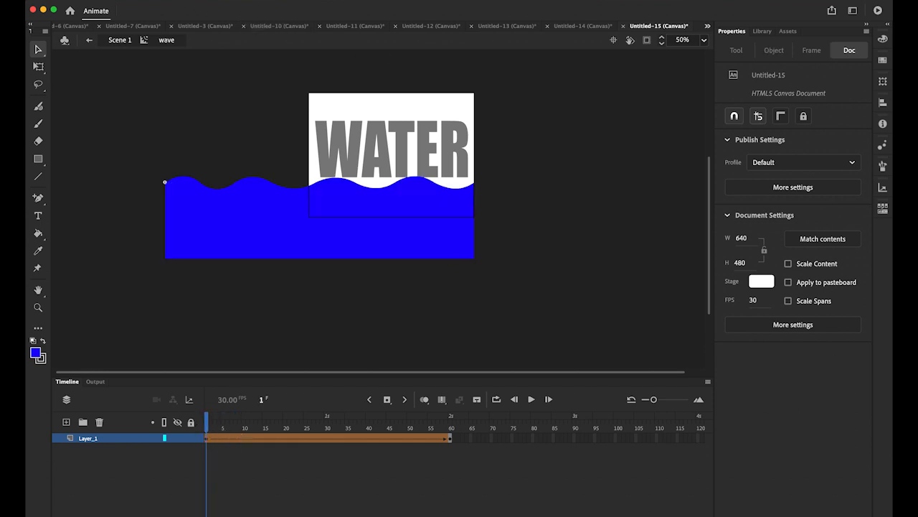
{"action": "left_click", "coordinate": [199, 0]}
{"action": "mouse_move", "coordinate": [241, 99]}
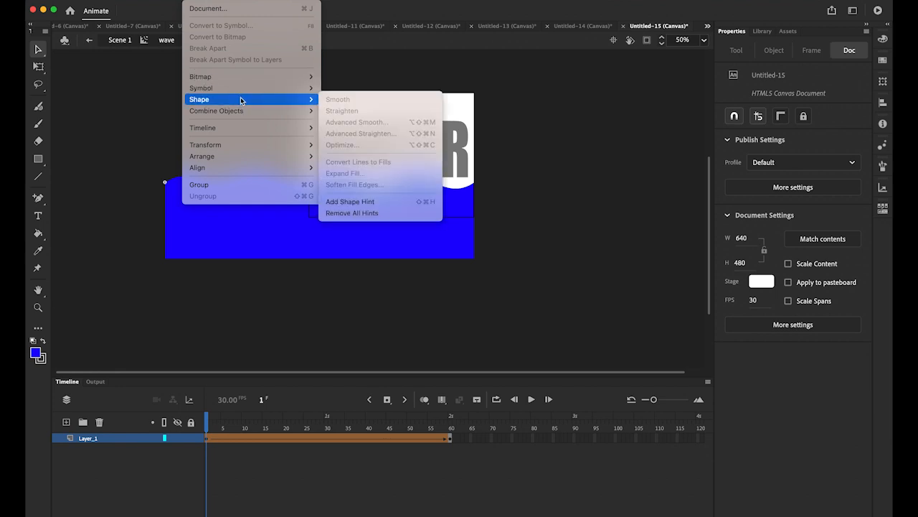
{"action": "left_click", "coordinate": [395, 202]}
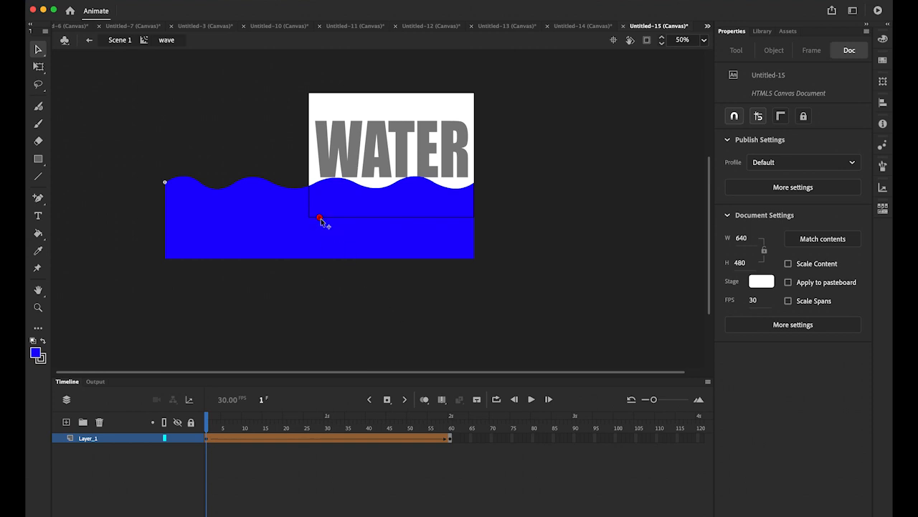
{"action": "left_click_drag", "start_coordinate": [321, 220], "coordinate": [183, 189]}
{"action": "left_click", "coordinate": [200, 1]}
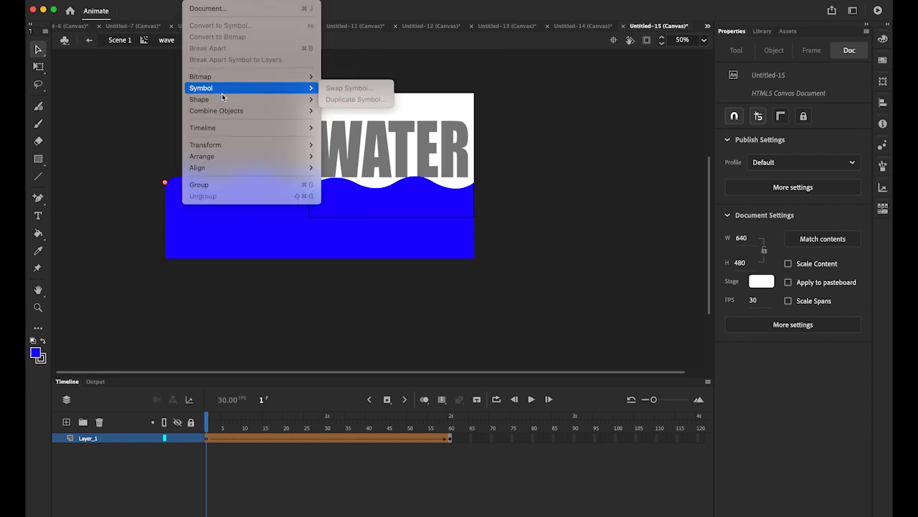
{"action": "mouse_move", "coordinate": [222, 100]}
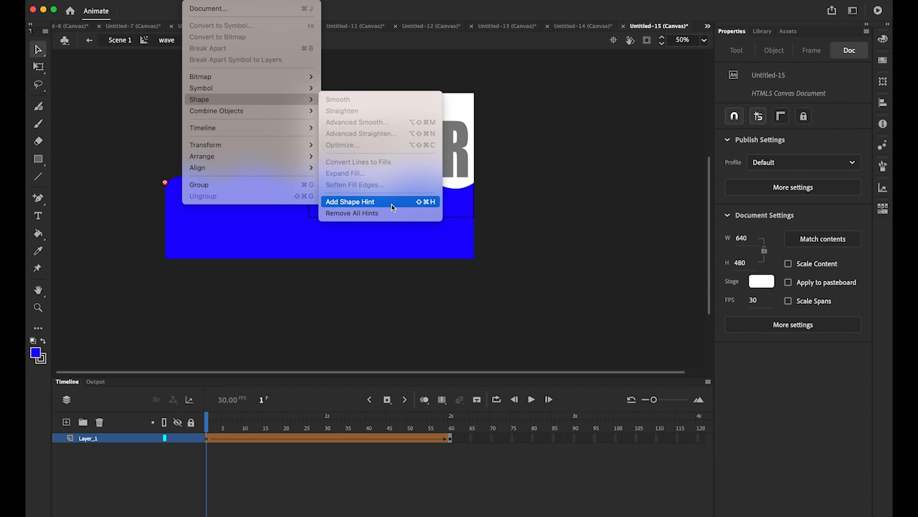
{"action": "left_click", "coordinate": [353, 203]}
{"action": "left_click_drag", "start_coordinate": [320, 218], "coordinate": [166, 259]}
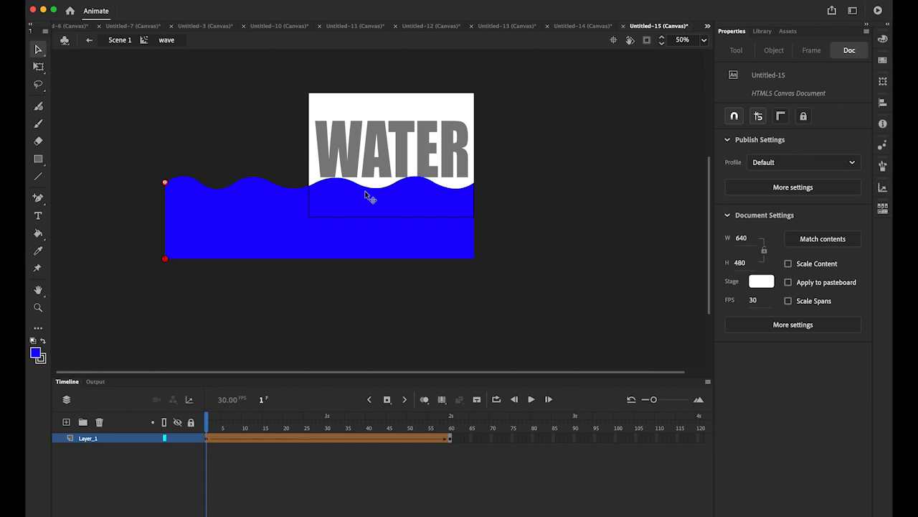
Add two more shape hints on frame 1 and place them on the wave shape's lower-right and upper-right corners
{"action": "key", "text": "super+shift+h"}
{"action": "left_click_drag", "start_coordinate": [321, 218], "coordinate": [473, 261]}
{"action": "key", "text": "super+shift+h"}
{"action": "left_click_drag", "start_coordinate": [320, 217], "coordinate": [478, 188]}
On frame 60, place the four shape hints on the matching corners of the wave shape
{"action": "left_click", "coordinate": [450, 439]}
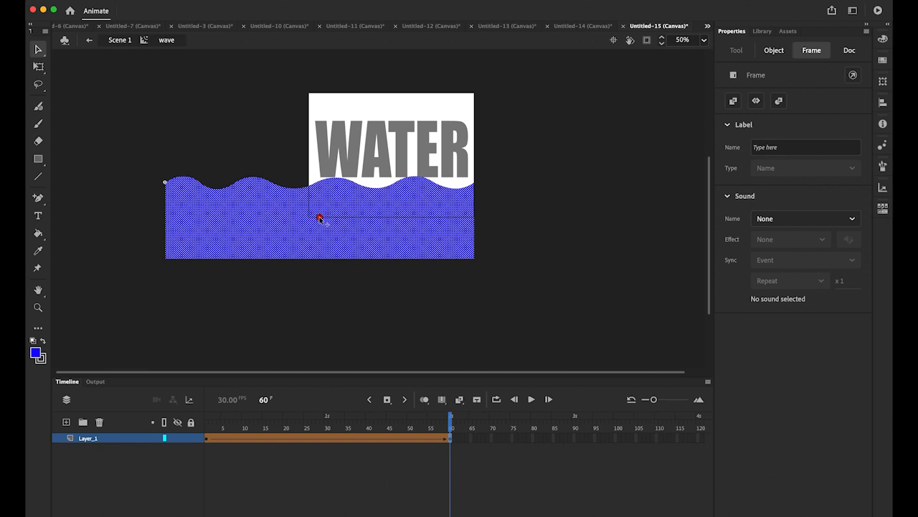
{"action": "left_click_drag", "start_coordinate": [319, 217], "coordinate": [479, 191]}
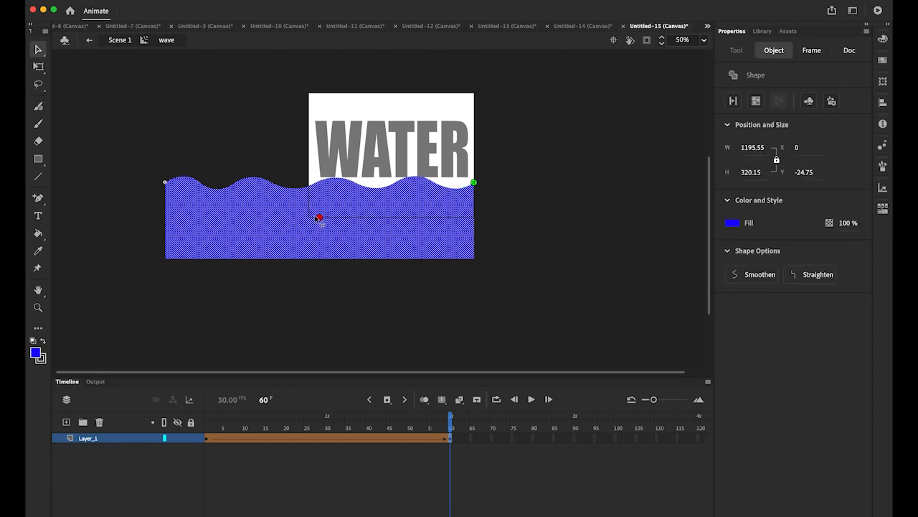
{"action": "left_click_drag", "start_coordinate": [320, 217], "coordinate": [475, 259]}
{"action": "left_click_drag", "start_coordinate": [319, 217], "coordinate": [165, 258]}
{"action": "left_click_drag", "start_coordinate": [319, 217], "coordinate": [165, 182]}
Place another shape hint on the first crest at frame 1 and on the last trough at frame 60, and play the tween
{"action": "left_click_drag", "start_coordinate": [452, 427], "coordinate": [209, 441]}
{"action": "left_click", "coordinate": [207, 441]}
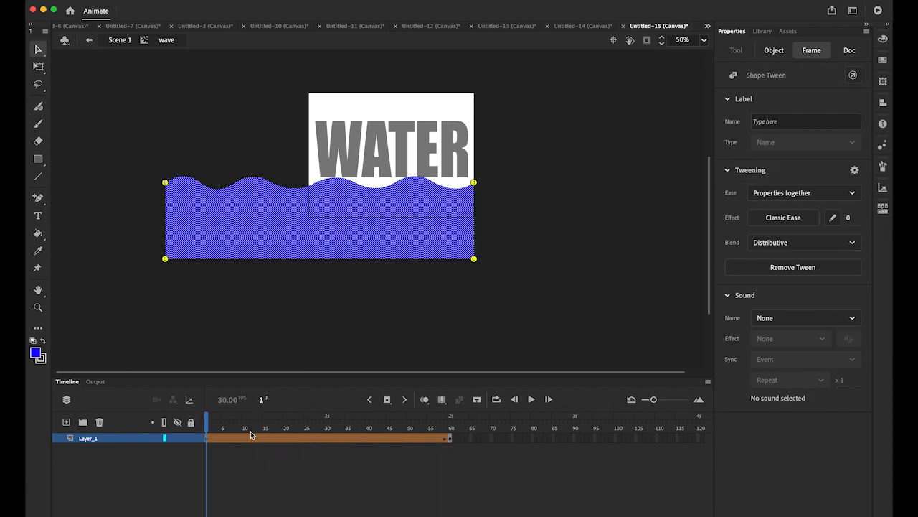
{"action": "left_click", "coordinate": [209, 427]}
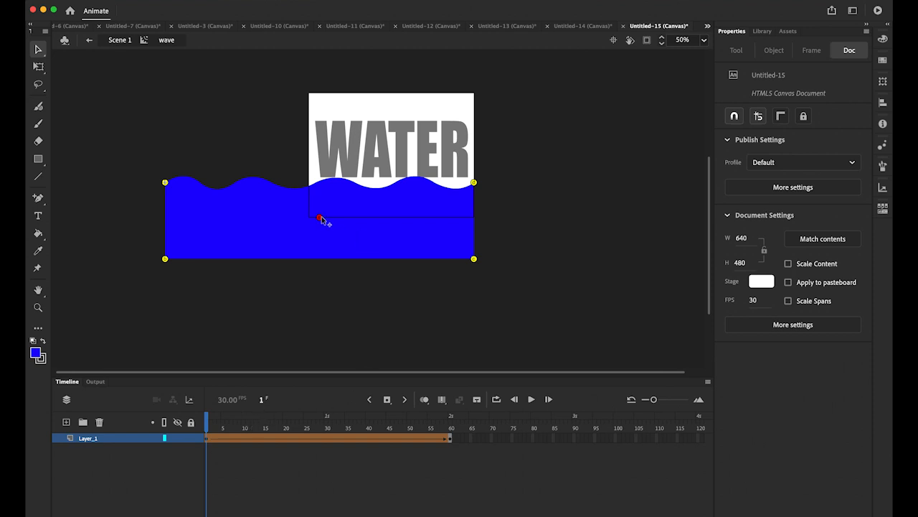
{"action": "mouse_move", "coordinate": [320, 219]}
{"action": "left_mouse_down"}
{"action": "mouse_move", "coordinate": [264, 185]}
{"action": "mouse_move", "coordinate": [184, 180]}
{"action": "left_mouse_up"}
{"action": "left_click", "coordinate": [451, 429]}
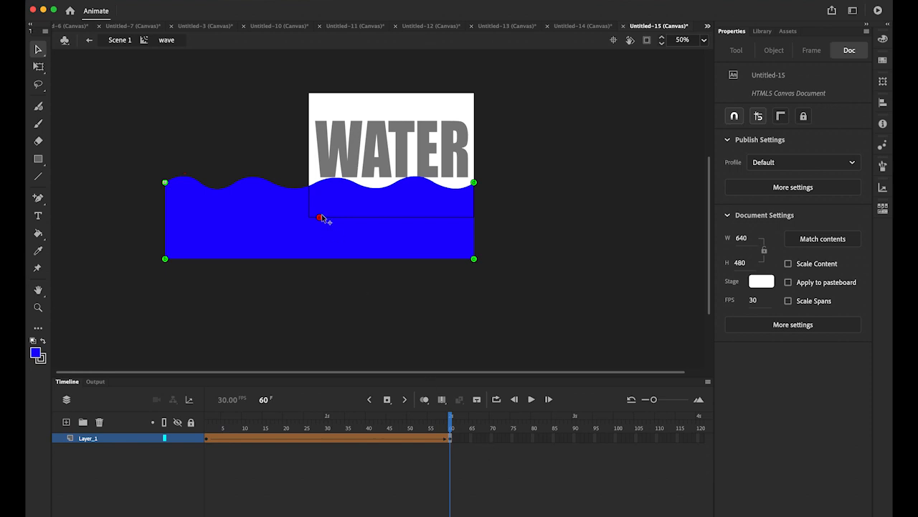
{"action": "left_click_drag", "start_coordinate": [319, 218], "coordinate": [455, 193]}
{"action": "left_click", "coordinate": [532, 399]}
{"action": "left_click", "coordinate": [531, 400]}
Return to Scene 1 and move the wave instance slightly lower, to about Y 364
{"action": "left_click", "coordinate": [119, 40]}
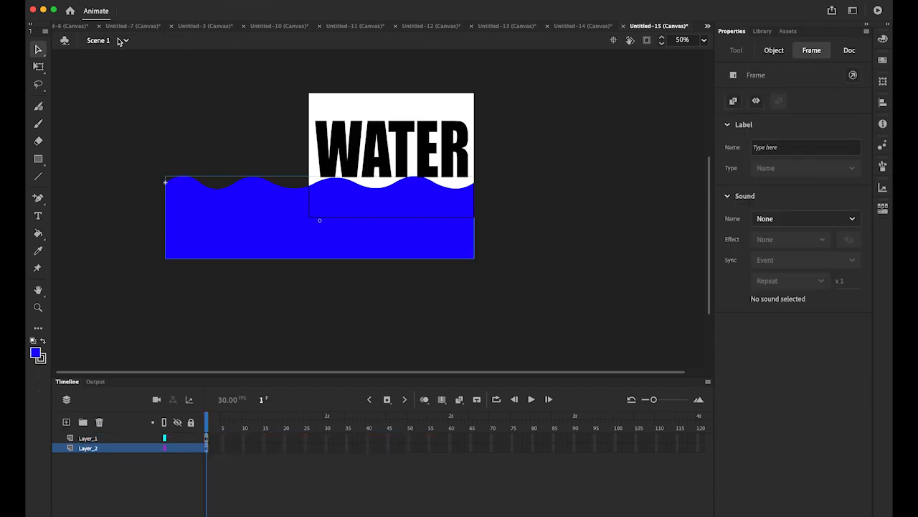
{"action": "left_click", "coordinate": [378, 329]}
{"action": "left_click", "coordinate": [372, 251]}
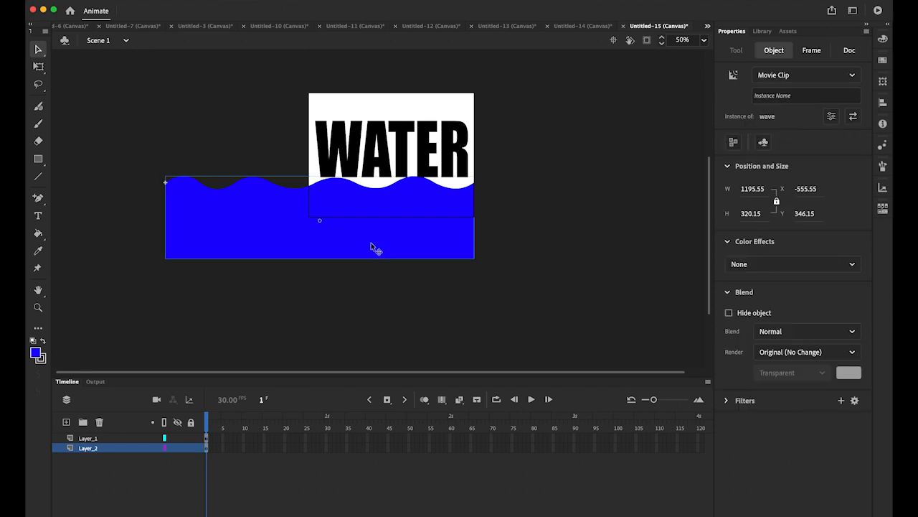
{"action": "left_click_drag", "start_coordinate": [371, 244], "coordinate": [386, 246]}
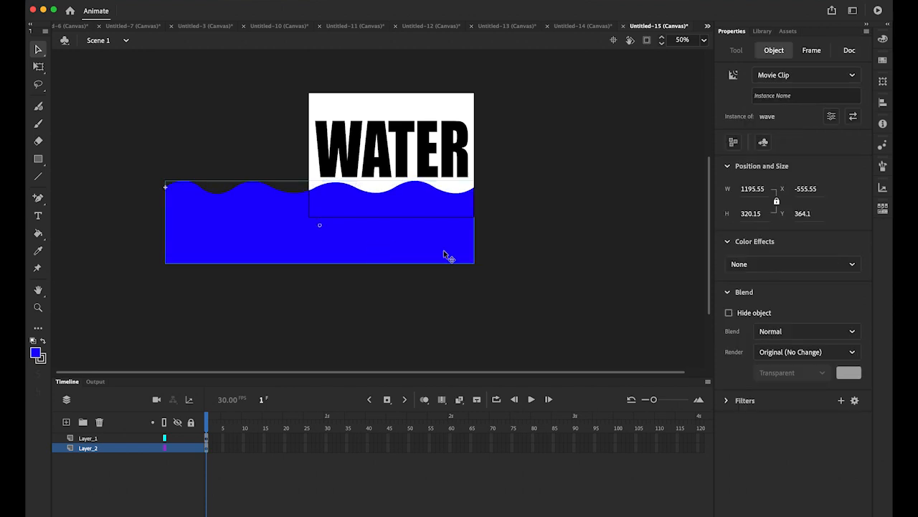
{"action": "left_click", "coordinate": [534, 264]}
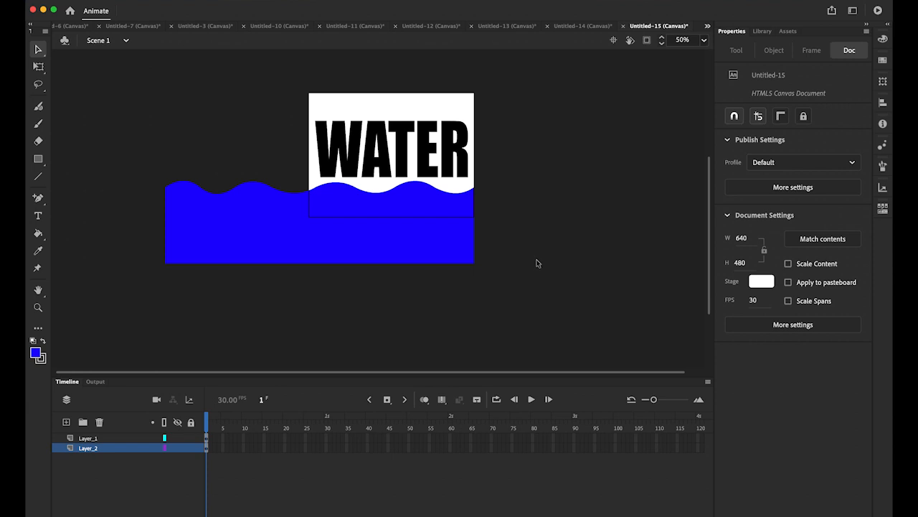
Insert a keyframe at frame 60 of Layer_2 and create a classic tween for the wave
{"action": "left_click", "coordinate": [450, 448]}
{"action": "left_click", "coordinate": [387, 400]}
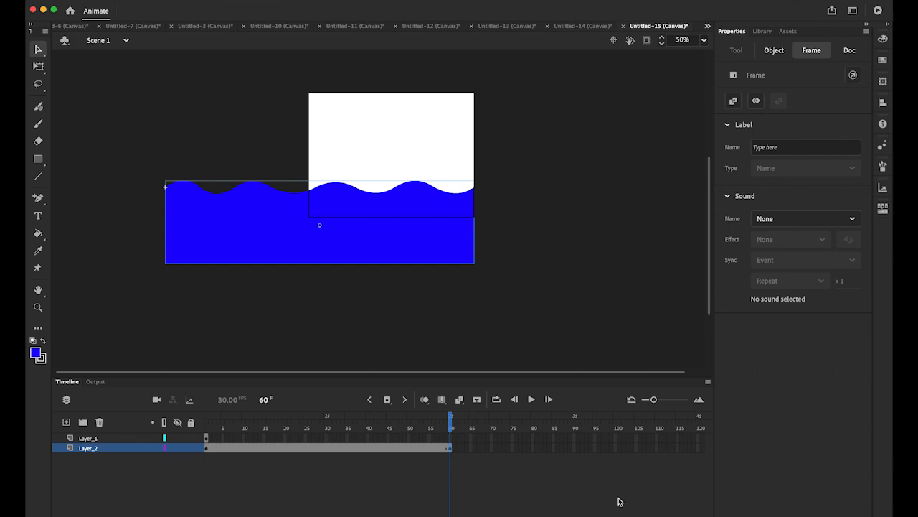
{"action": "right_click", "coordinate": [327, 448]}
{"action": "left_click", "coordinate": [403, 211]}
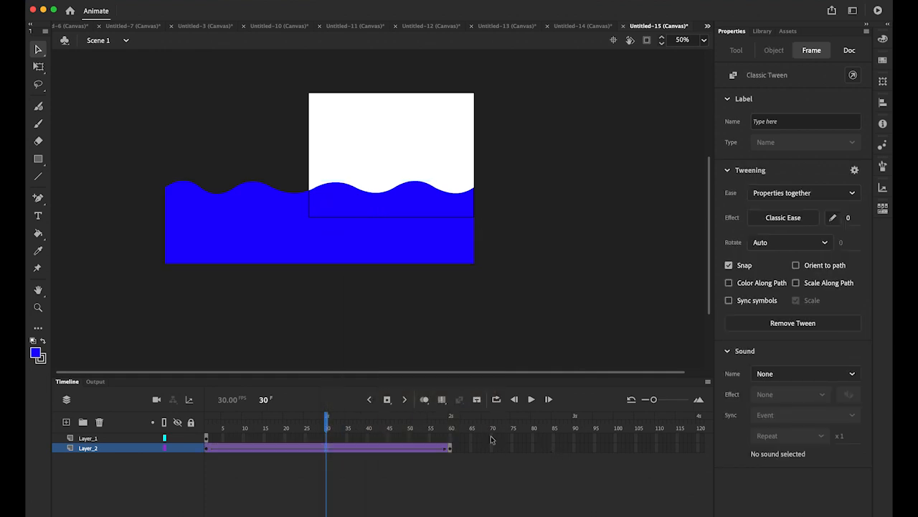
Extend the WATER text on Layer_1 to frame 60
{"action": "left_click_drag", "start_coordinate": [329, 426], "coordinate": [454, 448]}
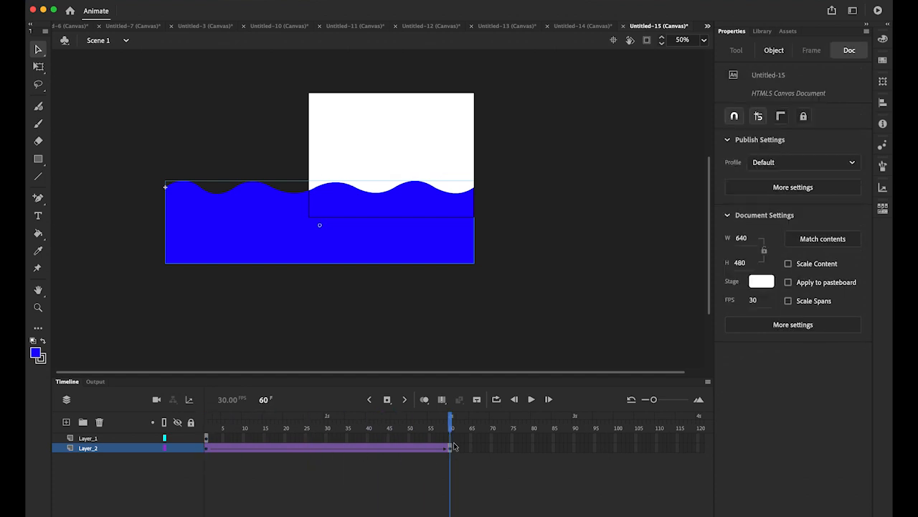
{"action": "left_click", "coordinate": [452, 438]}
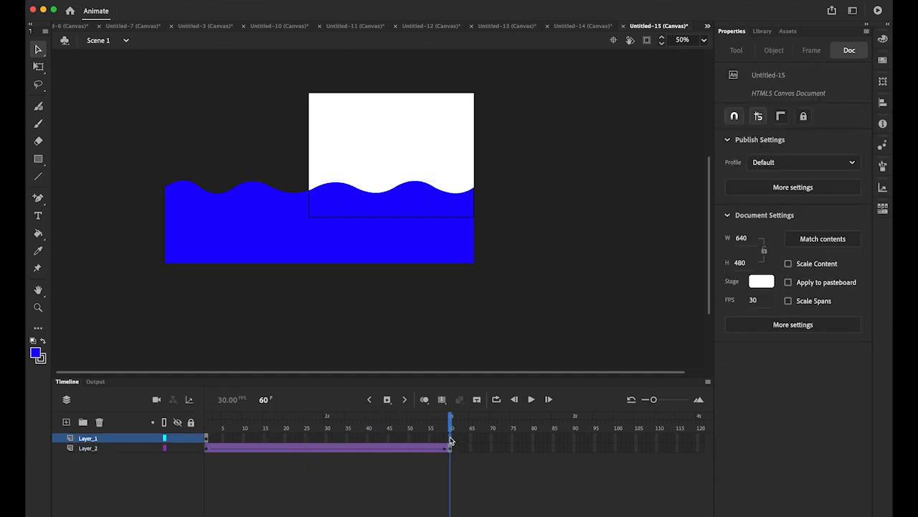
{"action": "left_click", "coordinate": [388, 402]}
{"action": "left_click", "coordinate": [415, 448]}
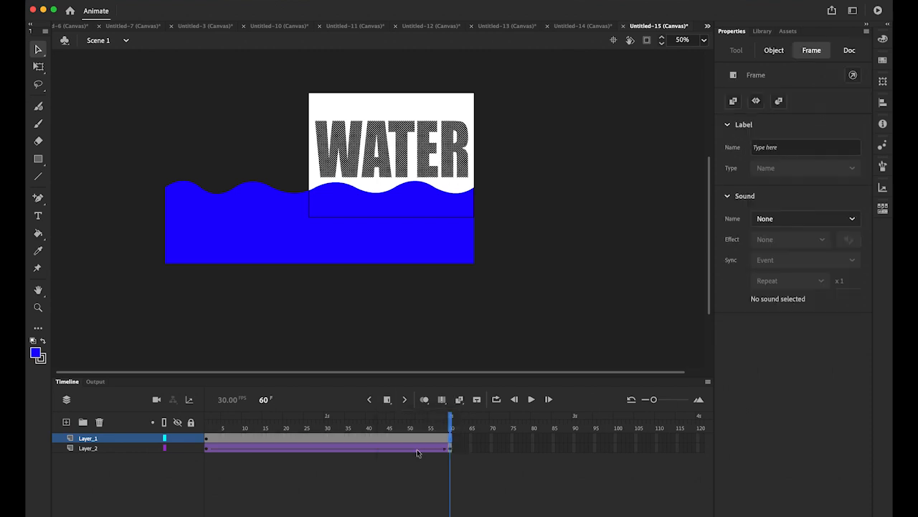
{"action": "mouse_move", "coordinate": [450, 429]}
{"action": "left_mouse_down"}
{"action": "mouse_move", "coordinate": [270, 425]}
{"action": "mouse_move", "coordinate": [455, 439]}
{"action": "left_mouse_up"}
{"action": "left_click", "coordinate": [459, 454]}
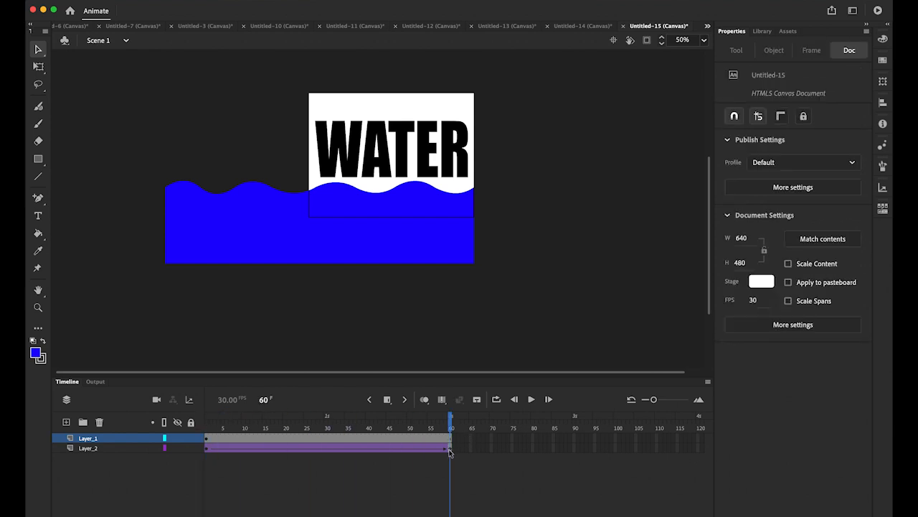
On frame 60, move the wave up and right over the WATER letters with its left edge at the stage's left edge, and preview the animation
{"action": "left_click", "coordinate": [450, 449]}
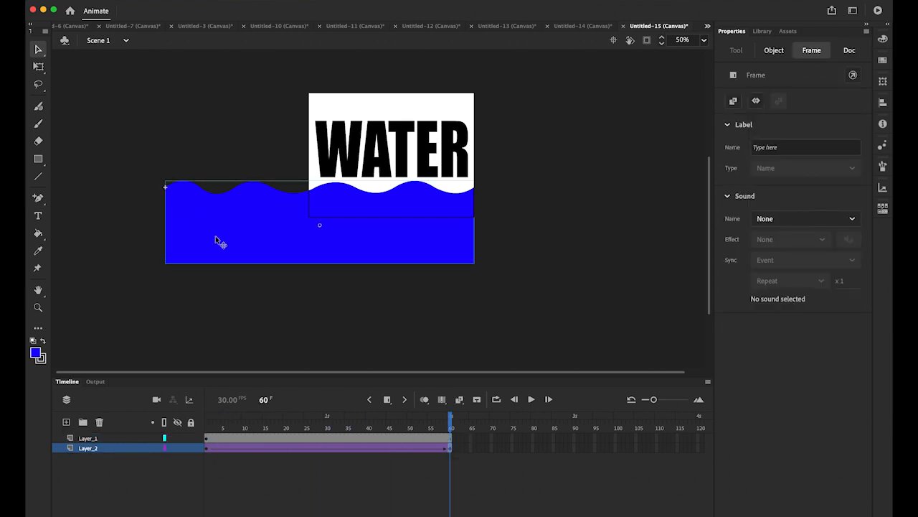
{"action": "left_click_drag", "start_coordinate": [215, 236], "coordinate": [362, 159]}
{"action": "left_click_drag", "start_coordinate": [452, 425], "coordinate": [204, 402]}
{"action": "left_click", "coordinate": [534, 401]}
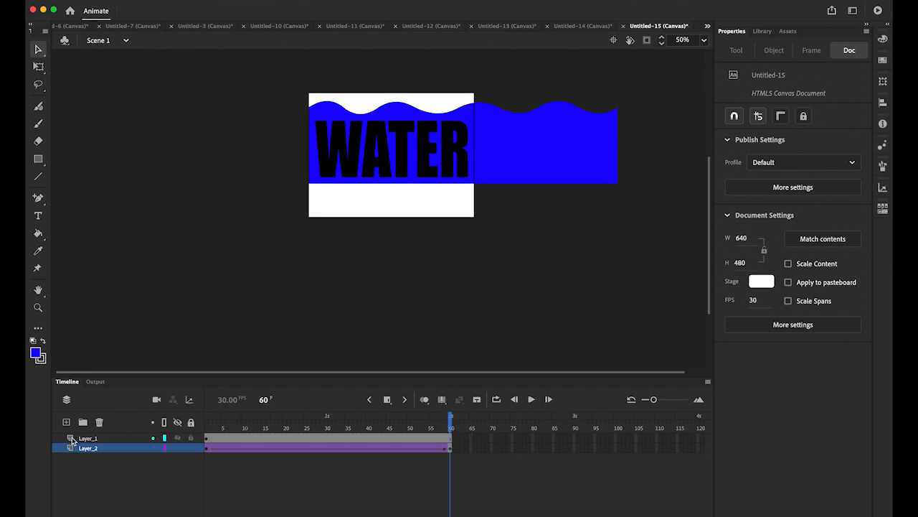
Turn Layer_1 into a mask over the wave on Layer_2 and play the masked WATER animation in the timeline
{"action": "left_click", "coordinate": [81, 438]}
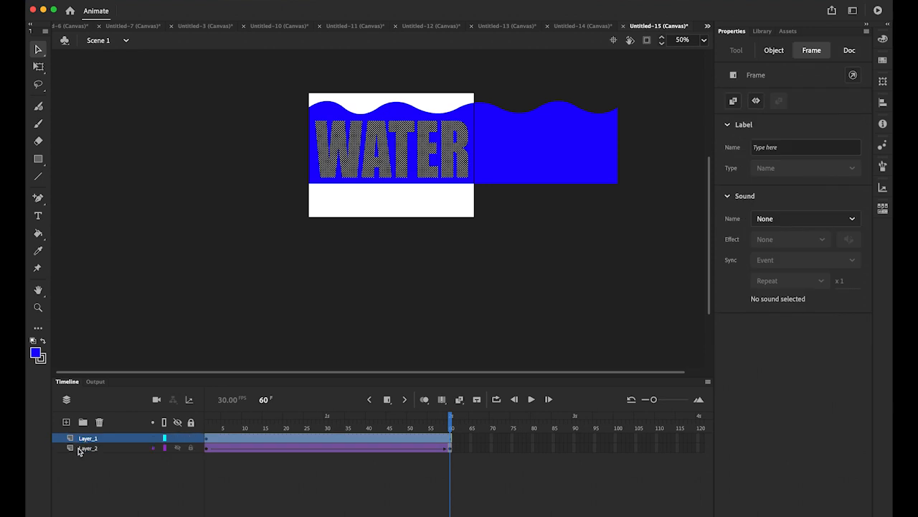
{"action": "right_click", "coordinate": [71, 442]}
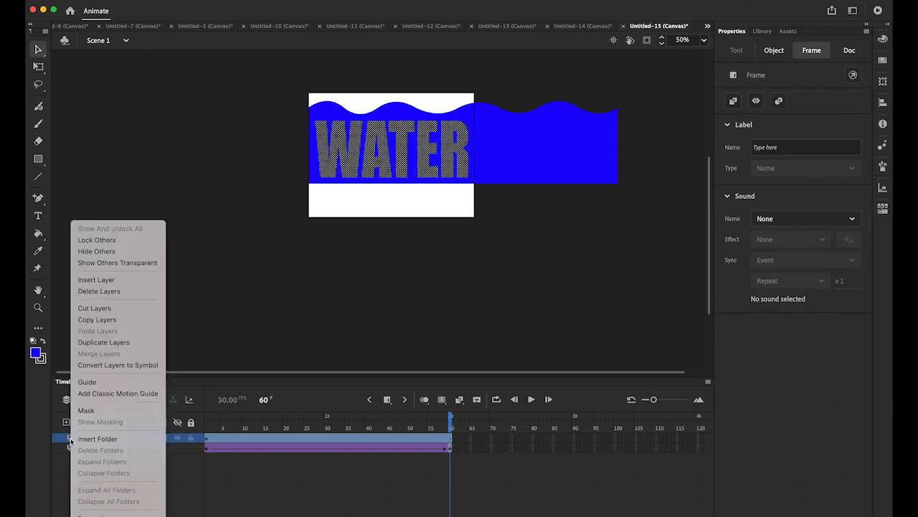
{"action": "left_click", "coordinate": [104, 411]}
{"action": "left_click", "coordinate": [531, 399]}
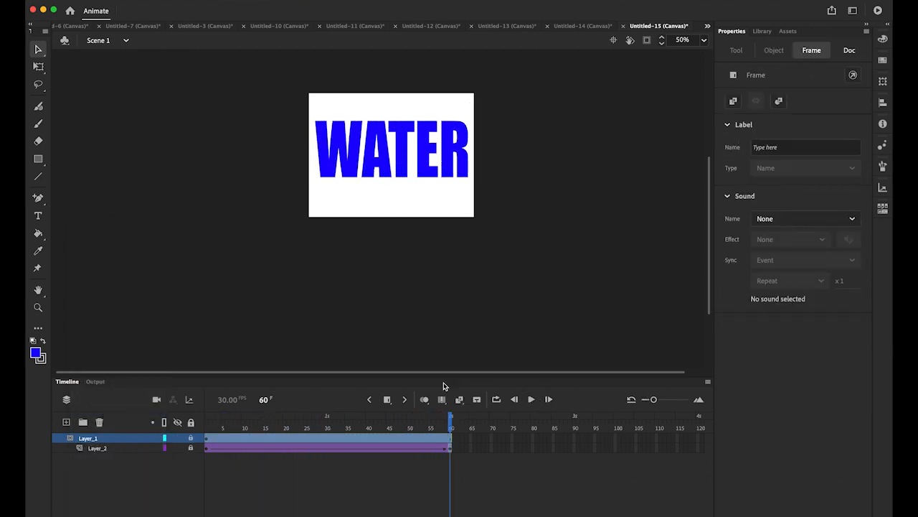
{"action": "left_click", "coordinate": [38, 290]}
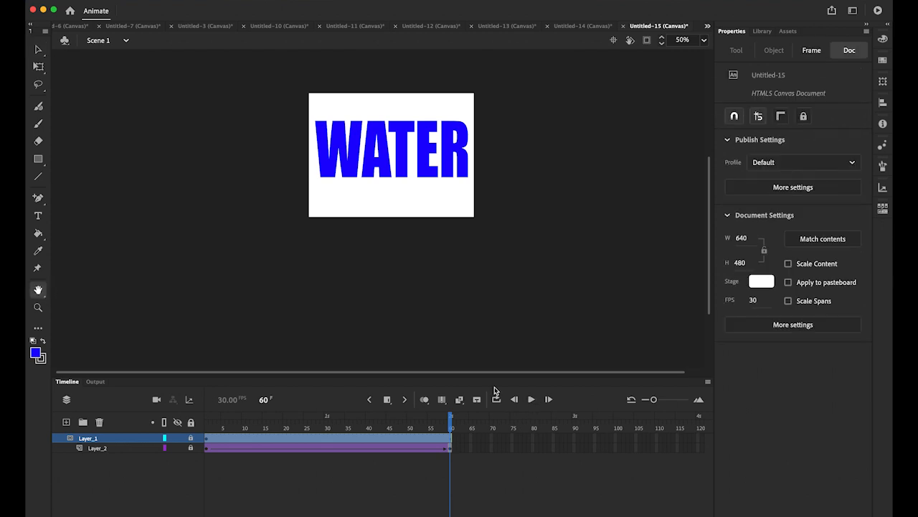
{"action": "double_click", "coordinate": [38, 290]}
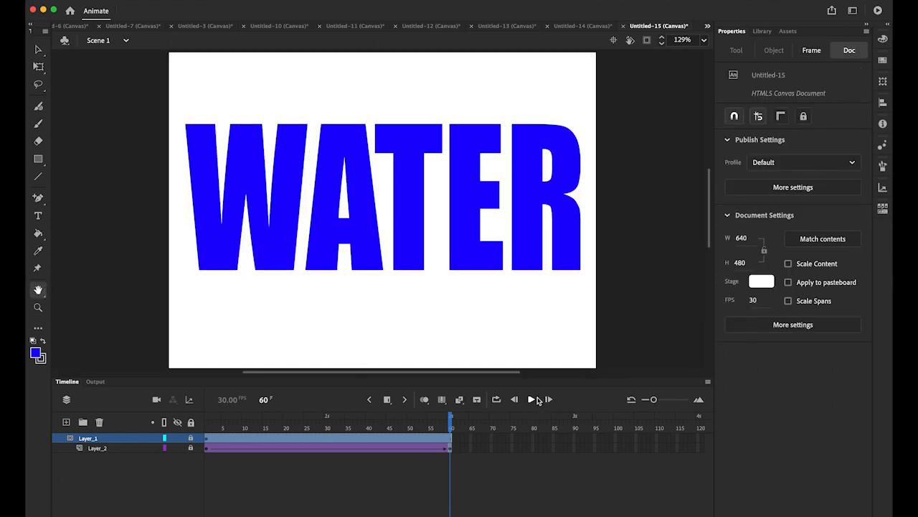
{"action": "left_click", "coordinate": [531, 400]}
Test the WATER movie in the browser
{"action": "left_click", "coordinate": [302, 0]}
{"action": "mouse_move", "coordinate": [343, 109]}
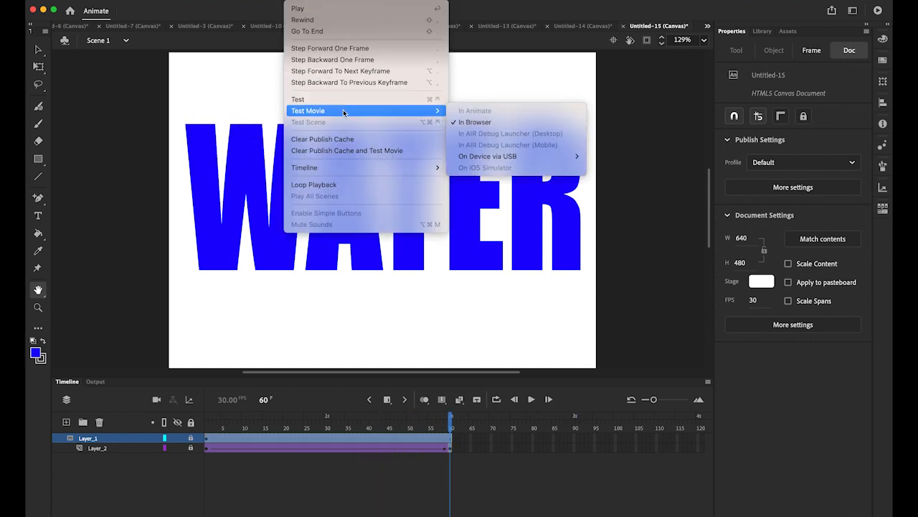
{"action": "left_click", "coordinate": [474, 123]}
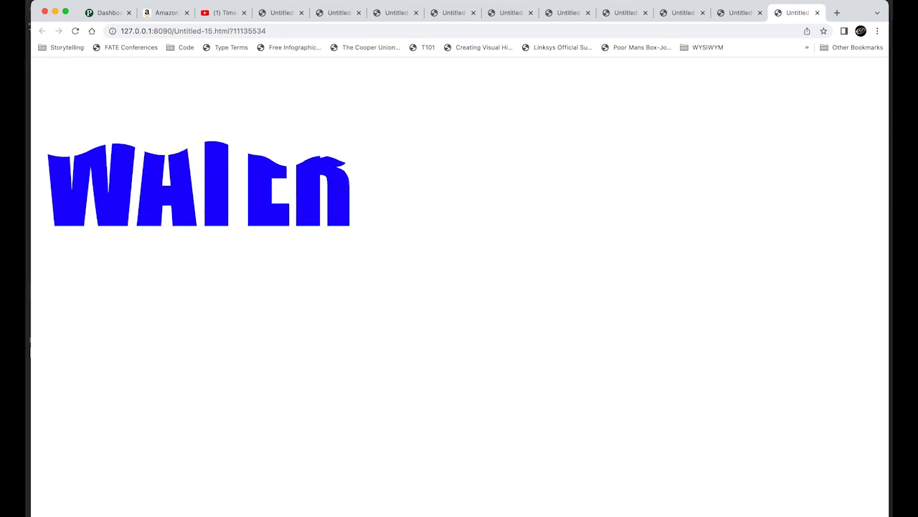
Switch back to Adobe Animate and insert a keyframe at frame 120 of Layer_2 to hold the risen wave
{"action": "mouse_move", "coordinate": [188, 507]}
{"action": "left_click", "coordinate": [335, 506]}
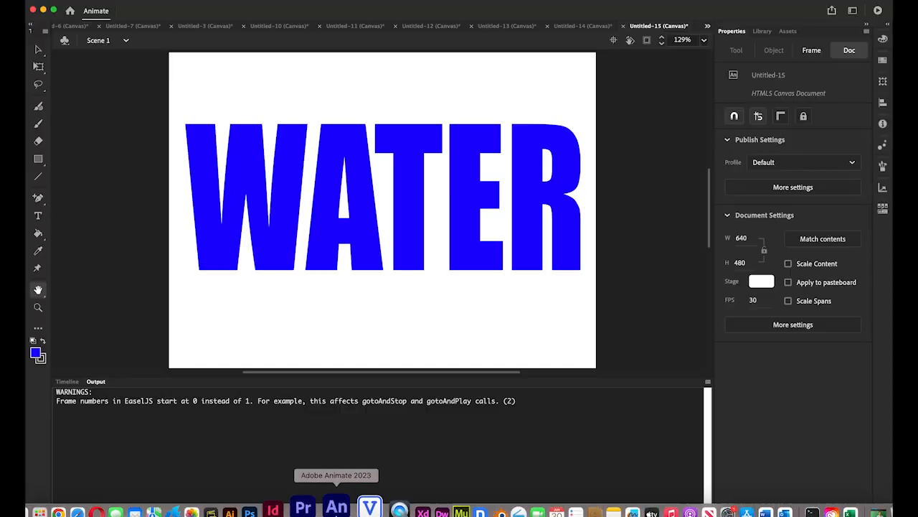
{"action": "left_click", "coordinate": [67, 381]}
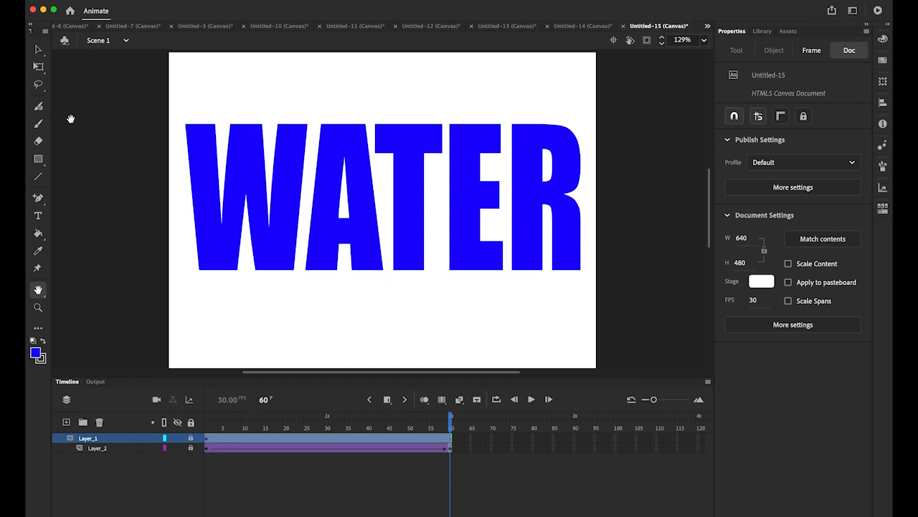
{"action": "left_click", "coordinate": [39, 48]}
{"action": "left_click", "coordinate": [697, 447]}
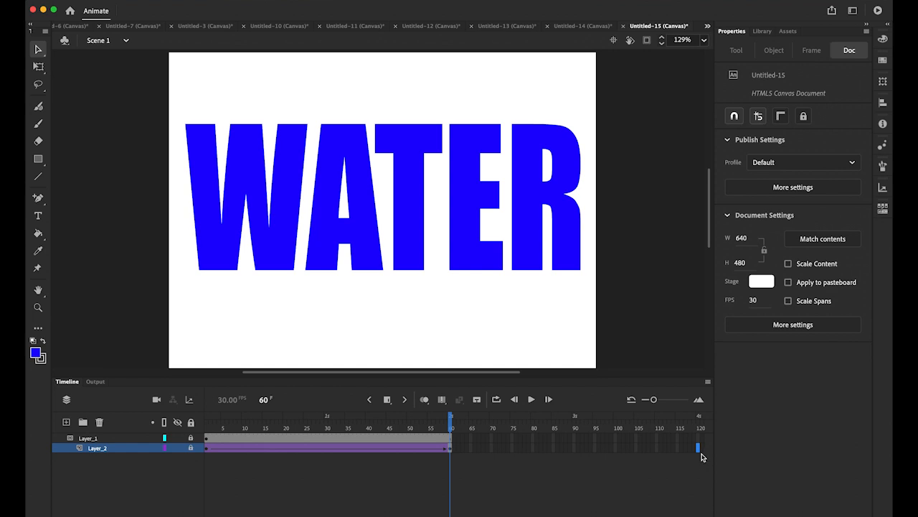
{"action": "left_click", "coordinate": [392, 402]}
{"action": "left_click", "coordinate": [419, 416]}
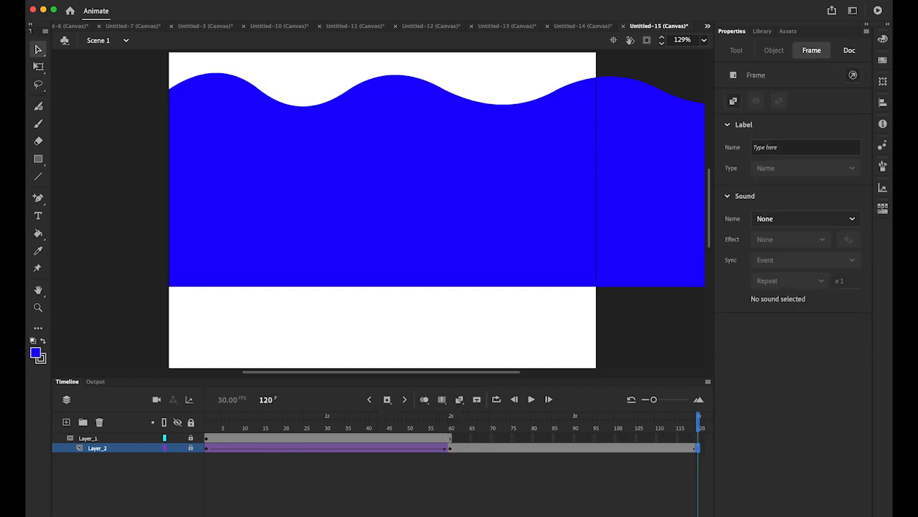
Extend the WATER text mask on Layer_1 to frame 120 with a regular frame
{"action": "left_click", "coordinate": [711, 458]}
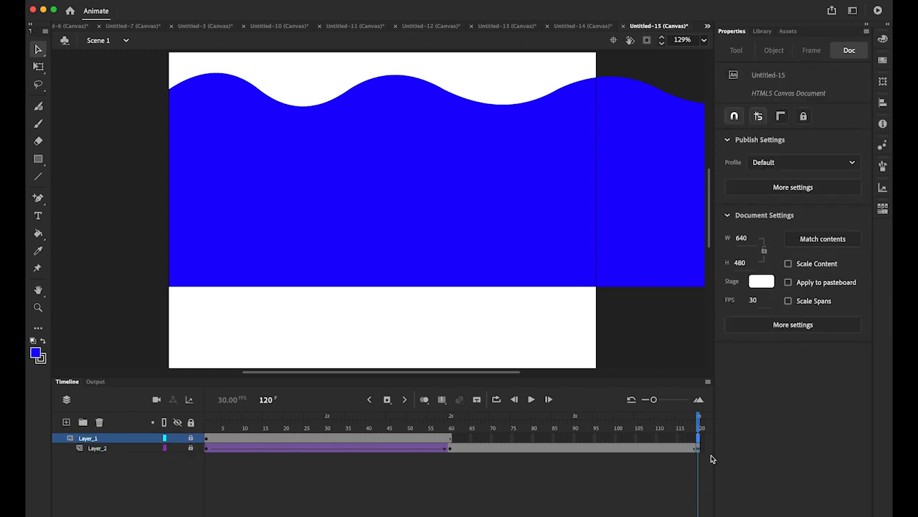
{"action": "left_click", "coordinate": [387, 399]}
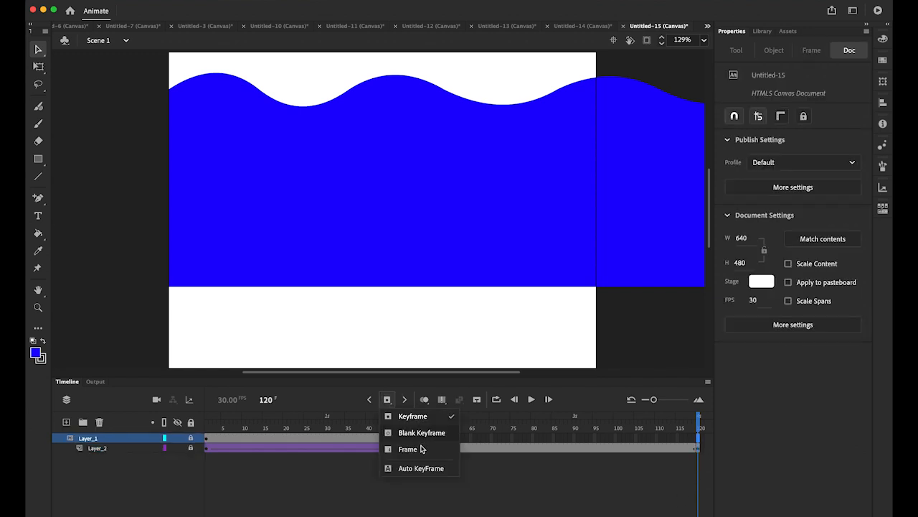
{"action": "left_click", "coordinate": [408, 449]}
{"action": "left_click", "coordinate": [643, 342]}
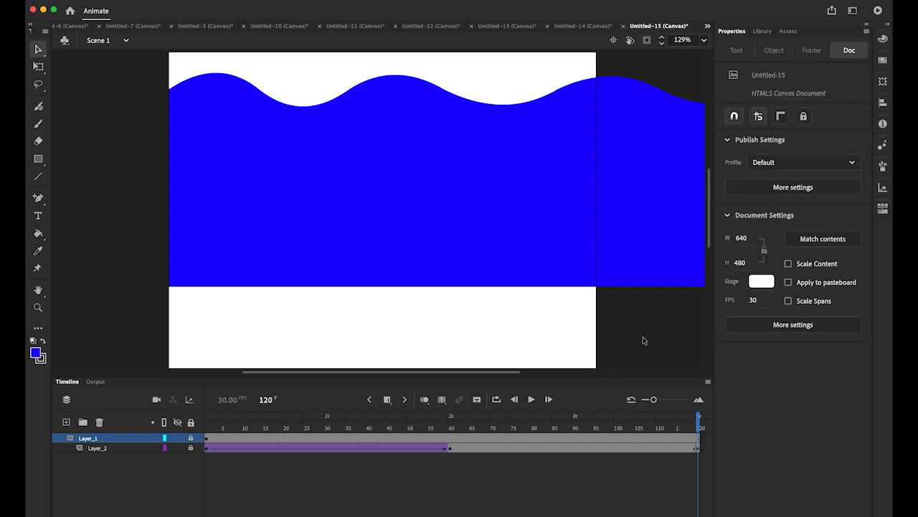
Test the extended 120-frame WATER movie in the browser
{"action": "left_click", "coordinate": [300, 1]}
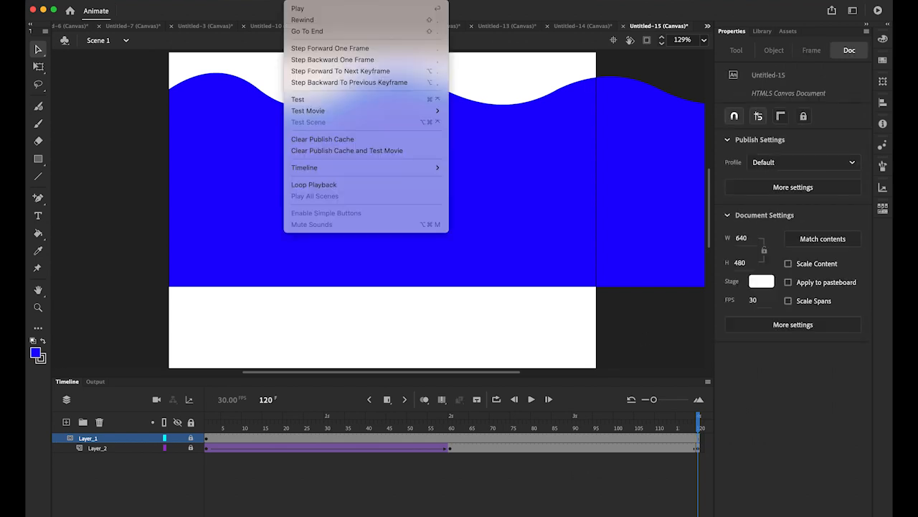
{"action": "mouse_move", "coordinate": [340, 109]}
{"action": "mouse_move", "coordinate": [441, 111]}
{"action": "left_click", "coordinate": [474, 120]}
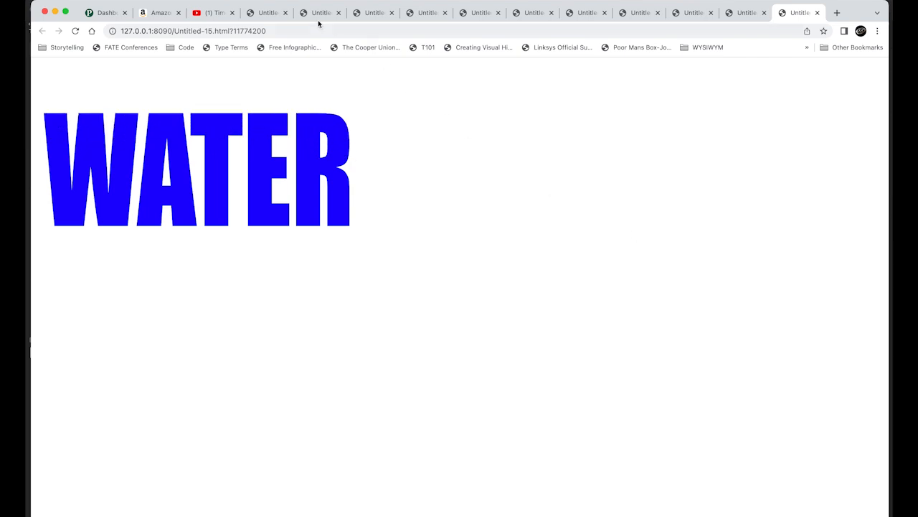
Review the earlier text mask previews in the browser: DROUGHT, RAINBOW, ARCHES NATIONAL PARK, JAMES BOND and the first water version
{"action": "left_click", "coordinate": [271, 13]}
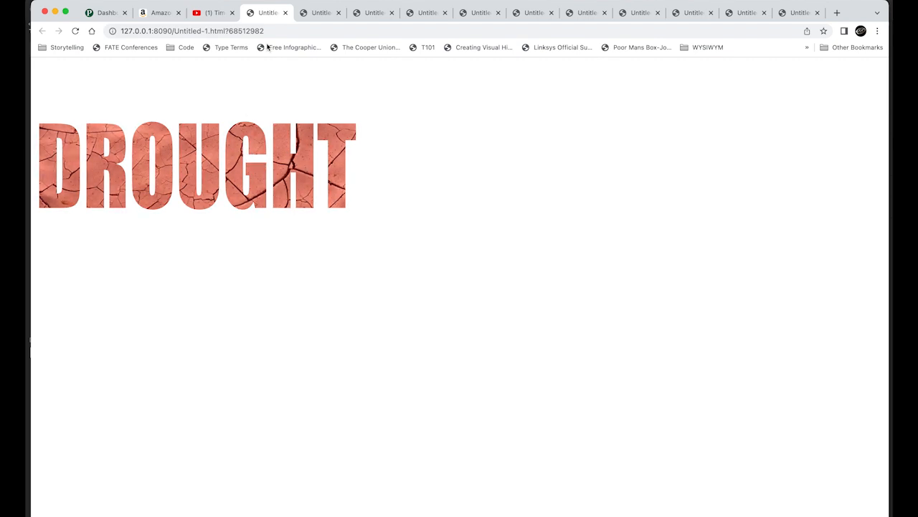
{"action": "left_click", "coordinate": [322, 13]}
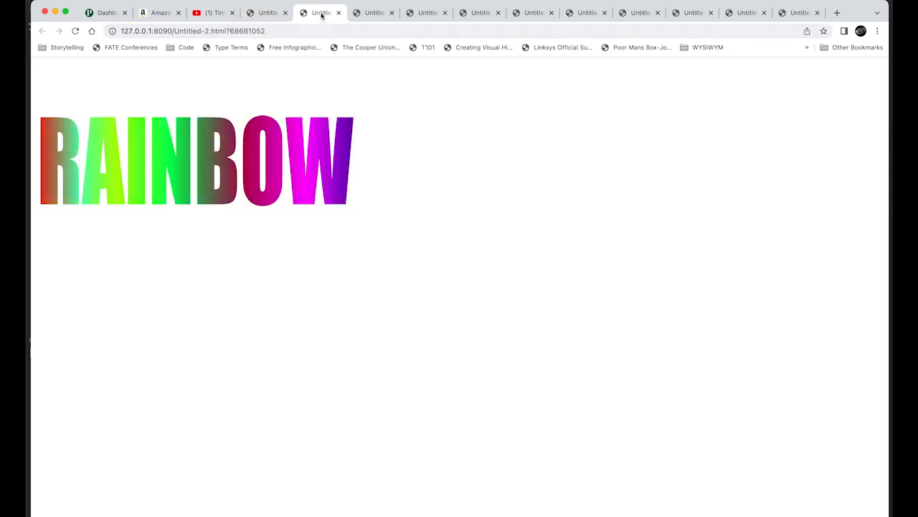
{"action": "left_click", "coordinate": [369, 14]}
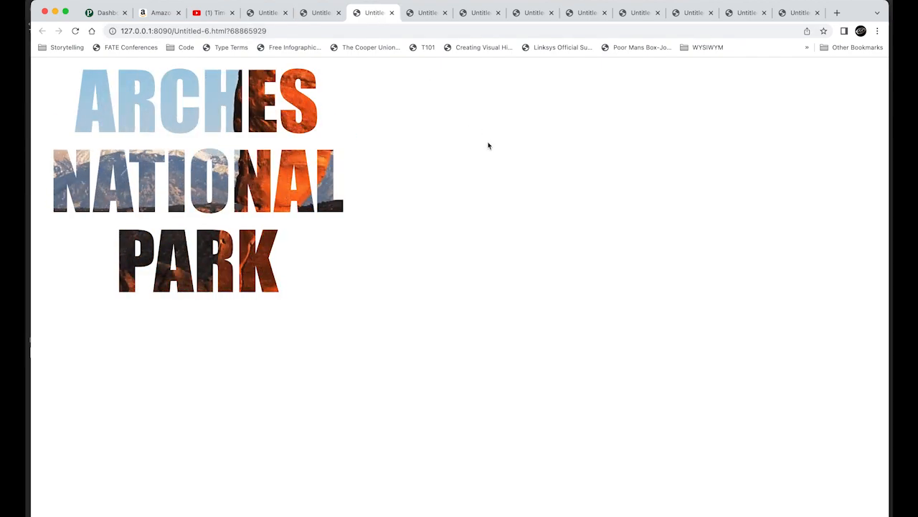
{"action": "left_click", "coordinate": [425, 17]}
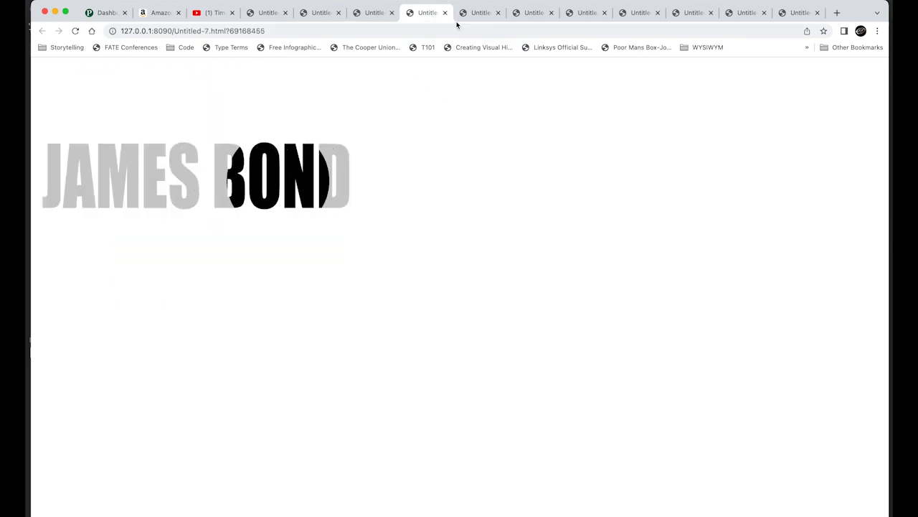
{"action": "left_click", "coordinate": [484, 16]}
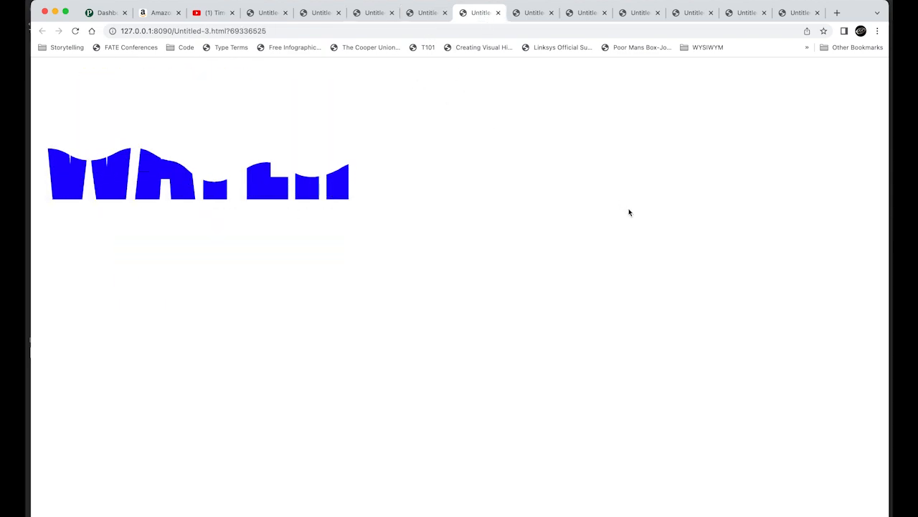